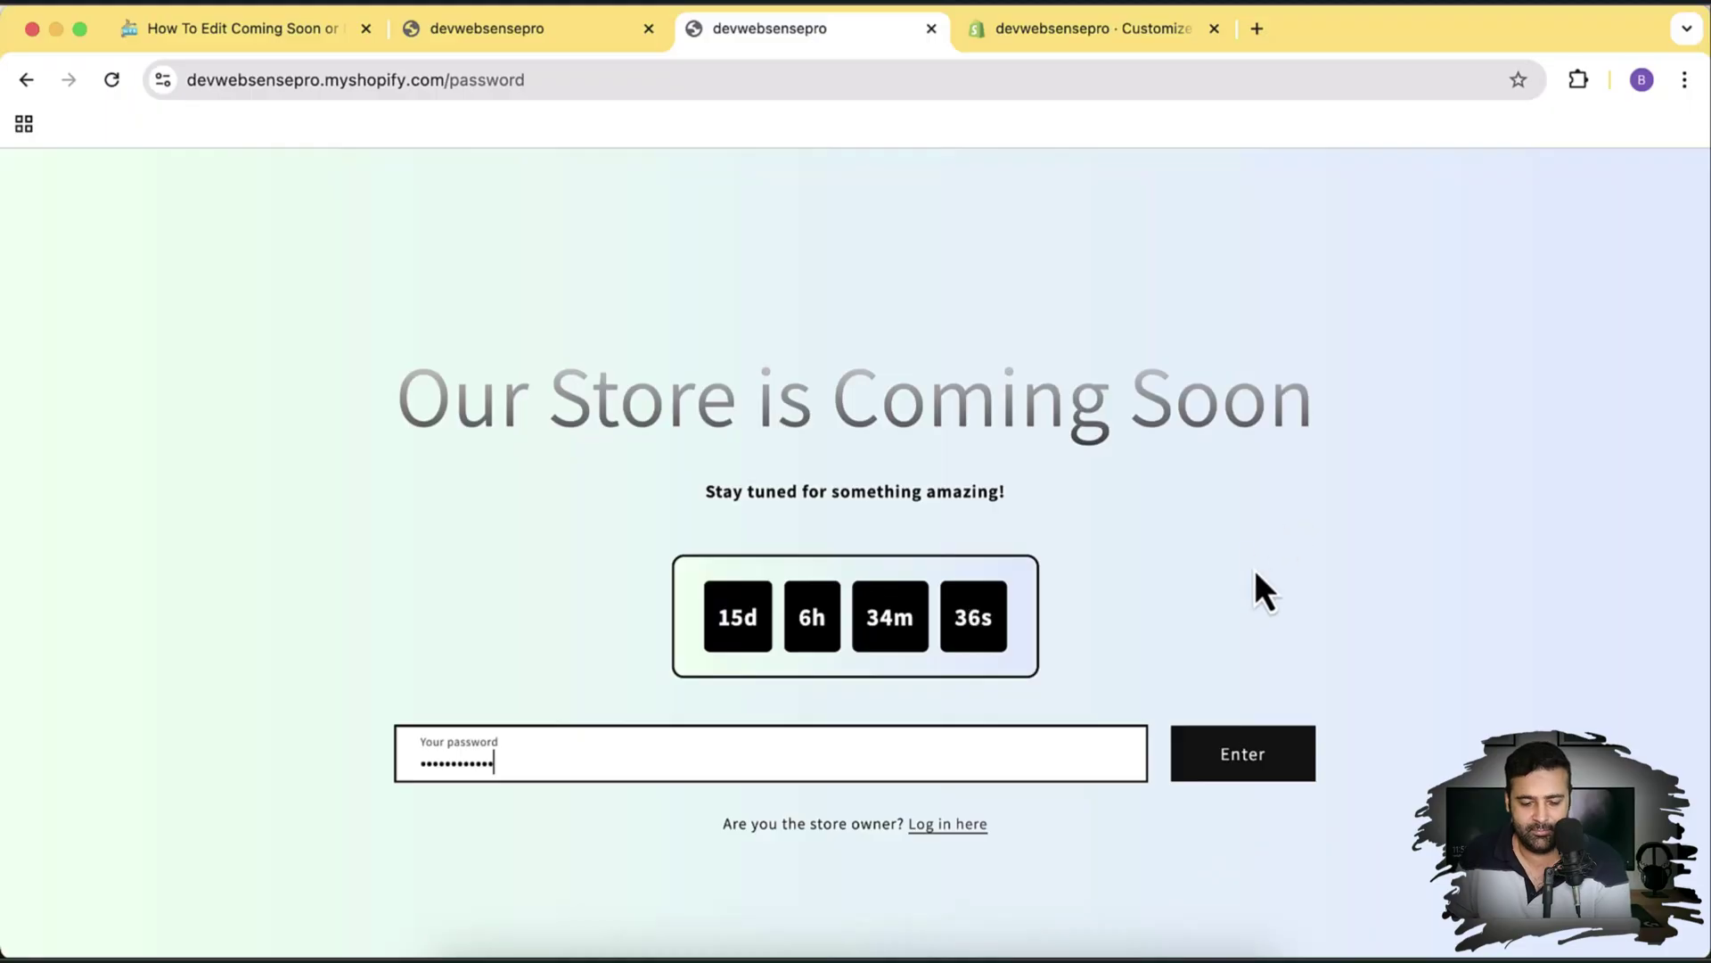
# Step: In the theme editor, review the Coming Soon heading, subheading and countdown date, toggling Show Countdown off and on
pyautogui.click(824, 390)
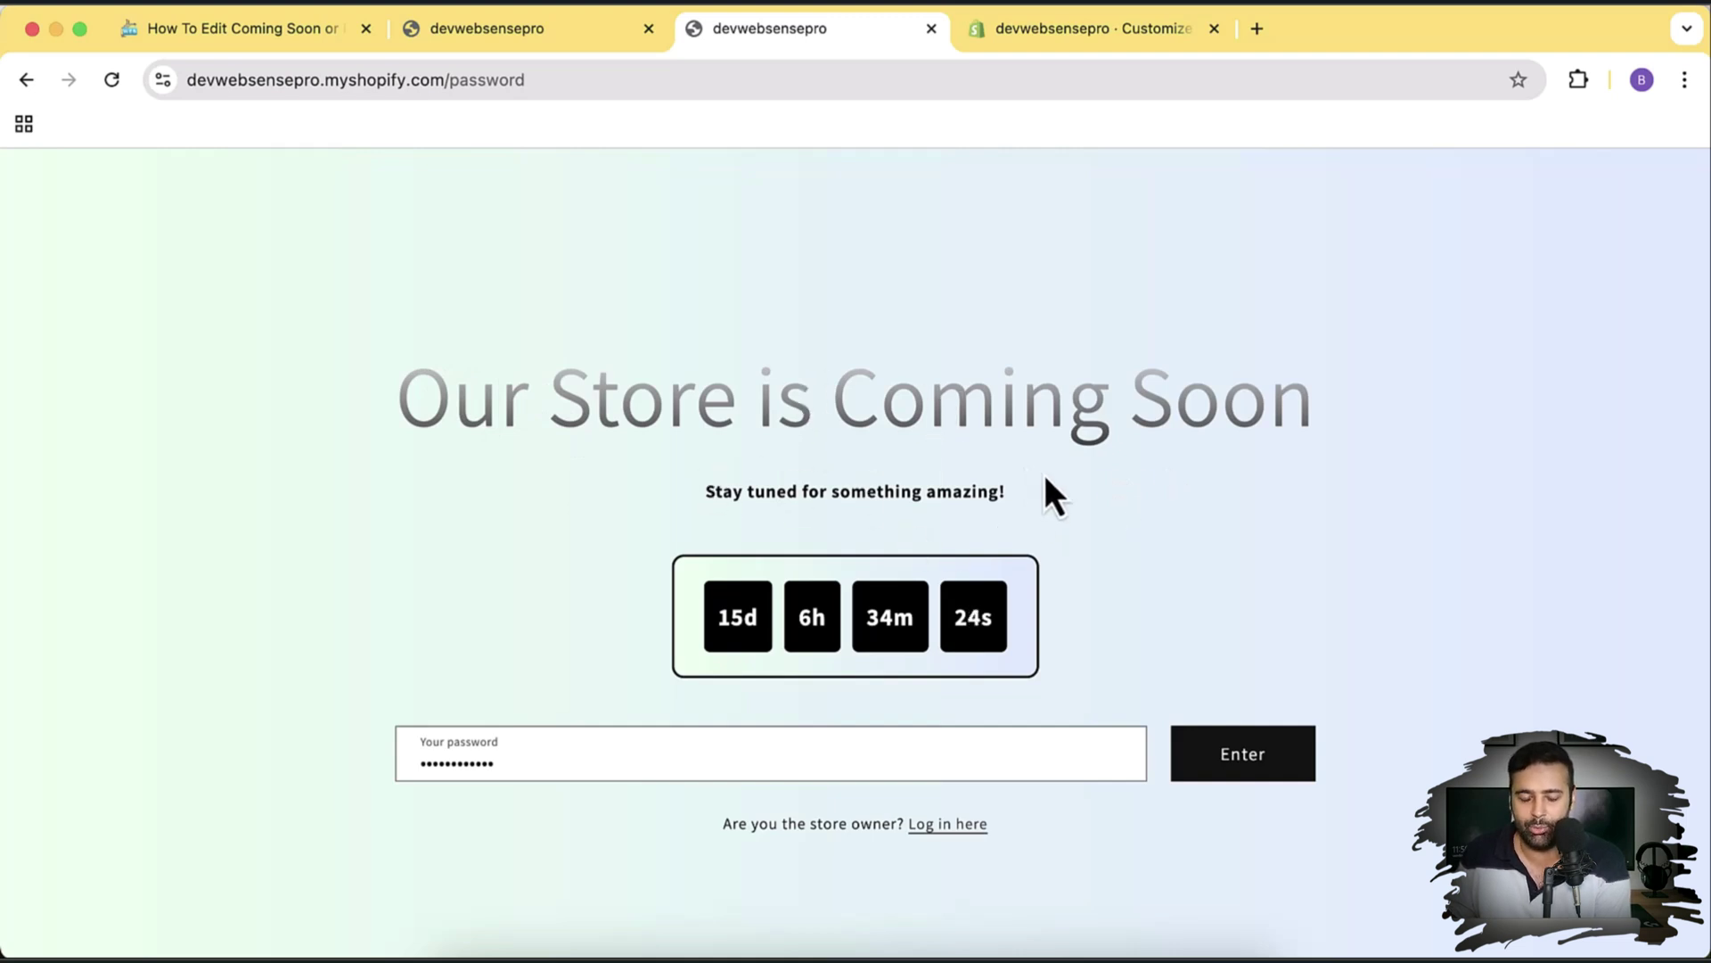
pyautogui.click(1063, 50)
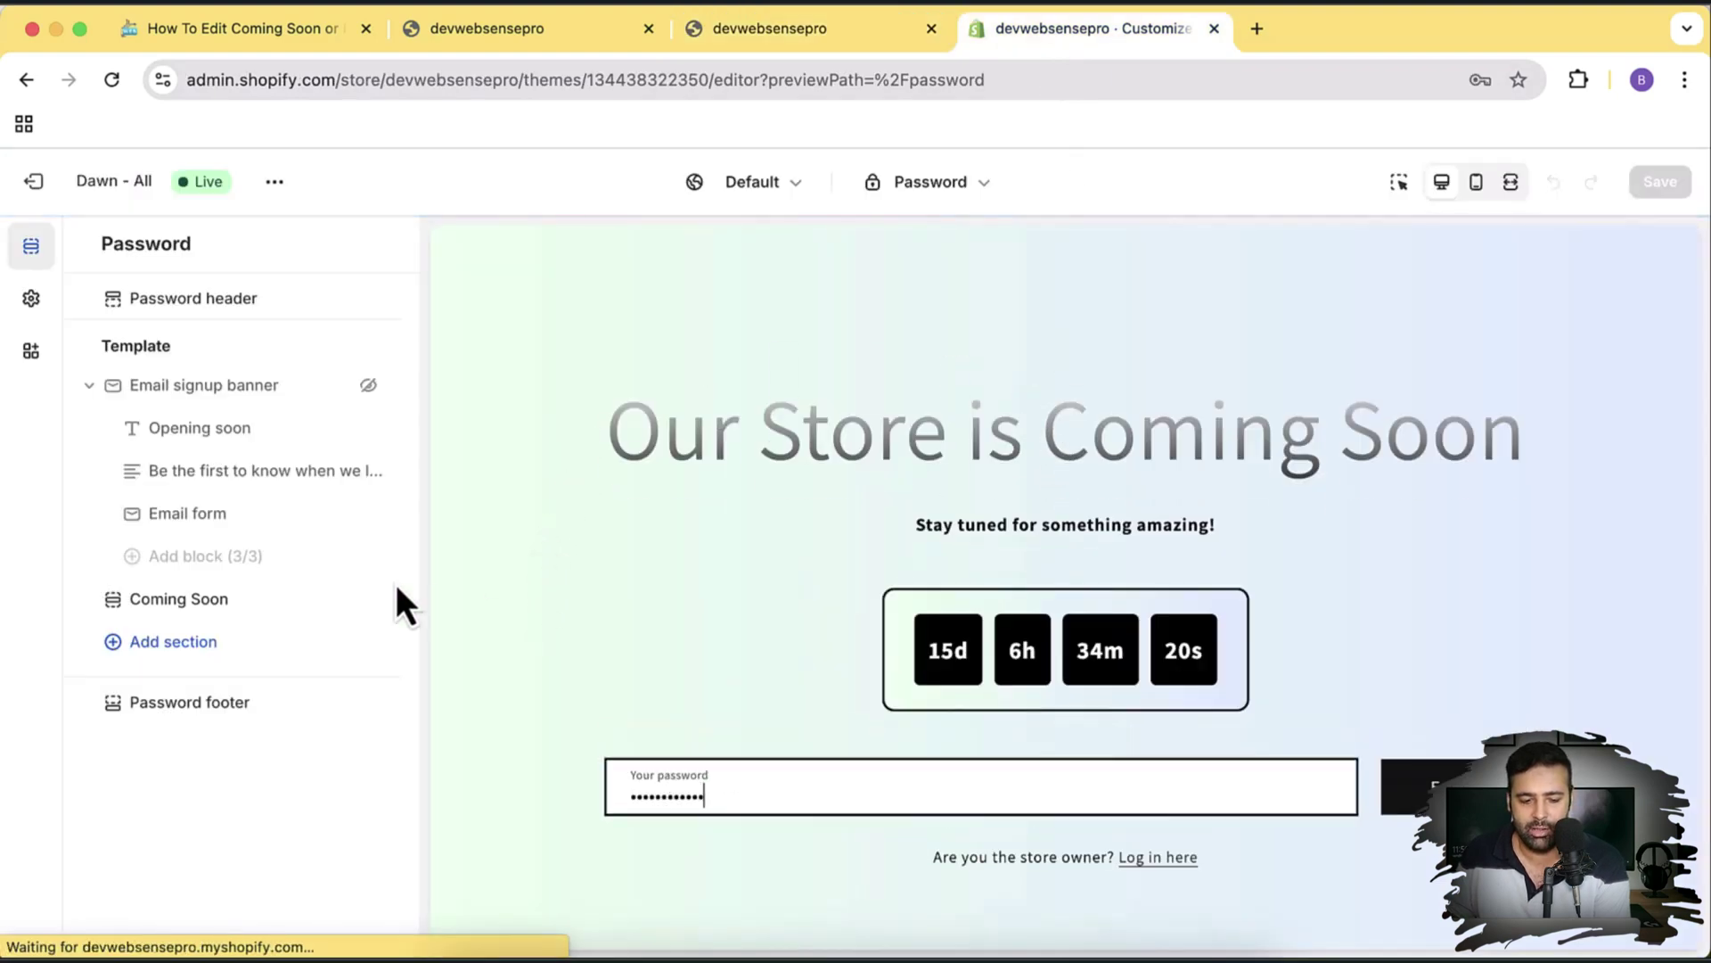
pyautogui.click(237, 595)
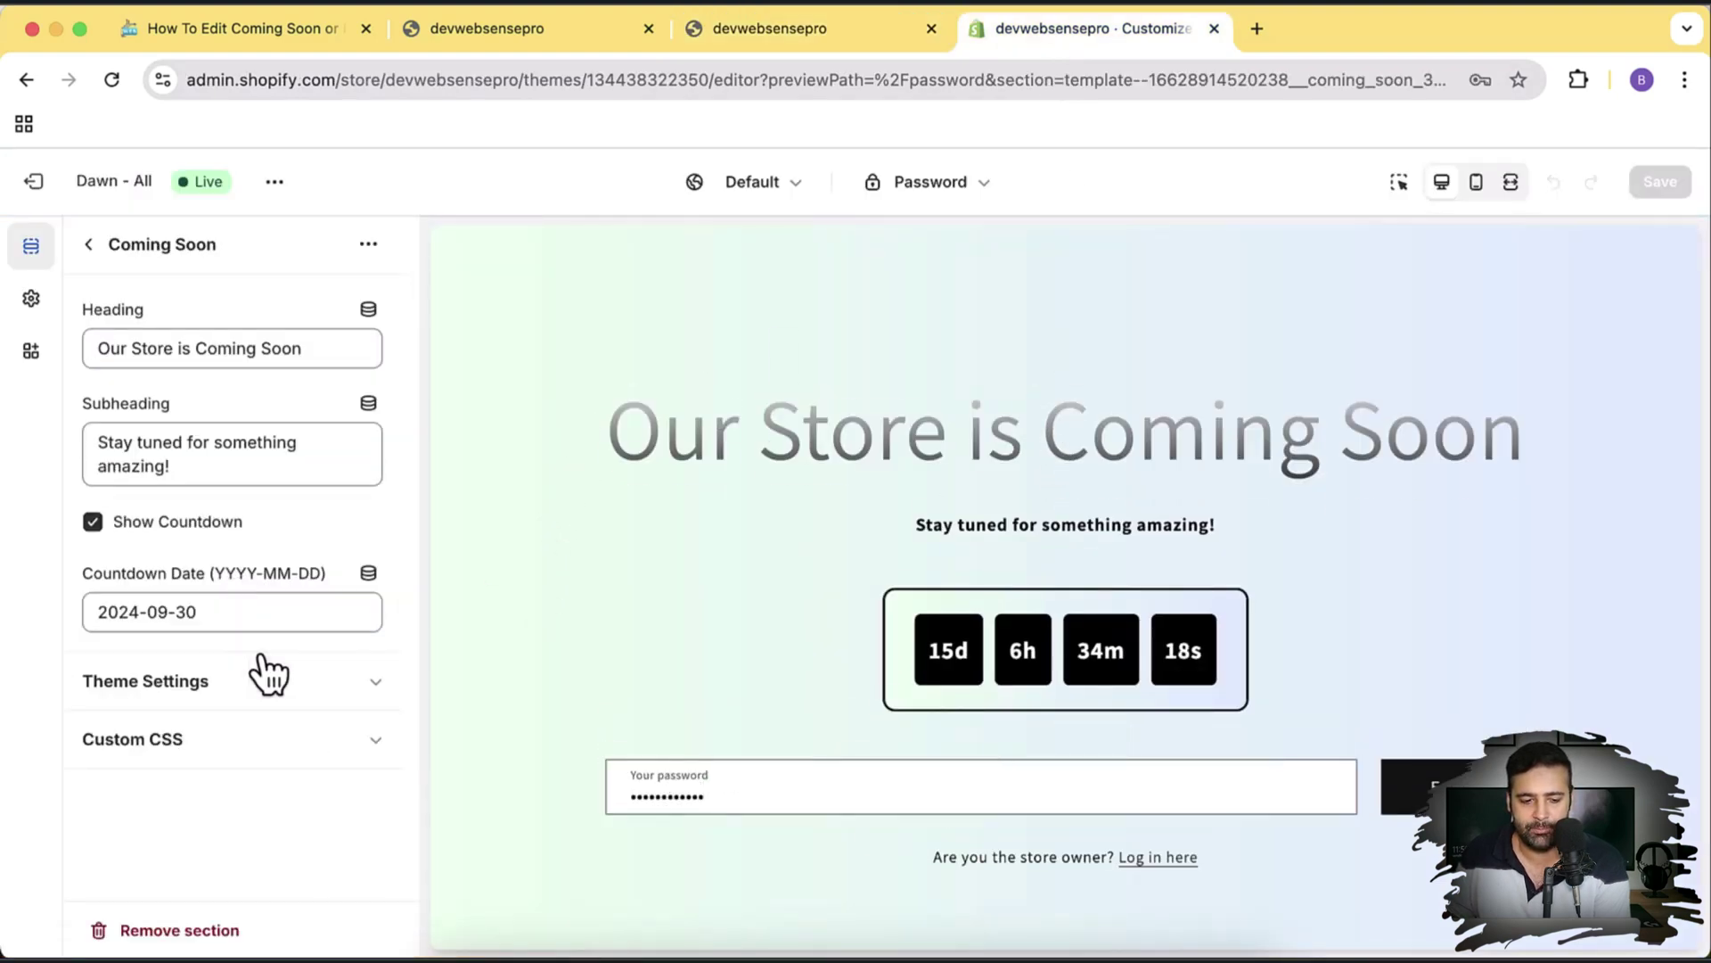
pyautogui.click(314, 347)
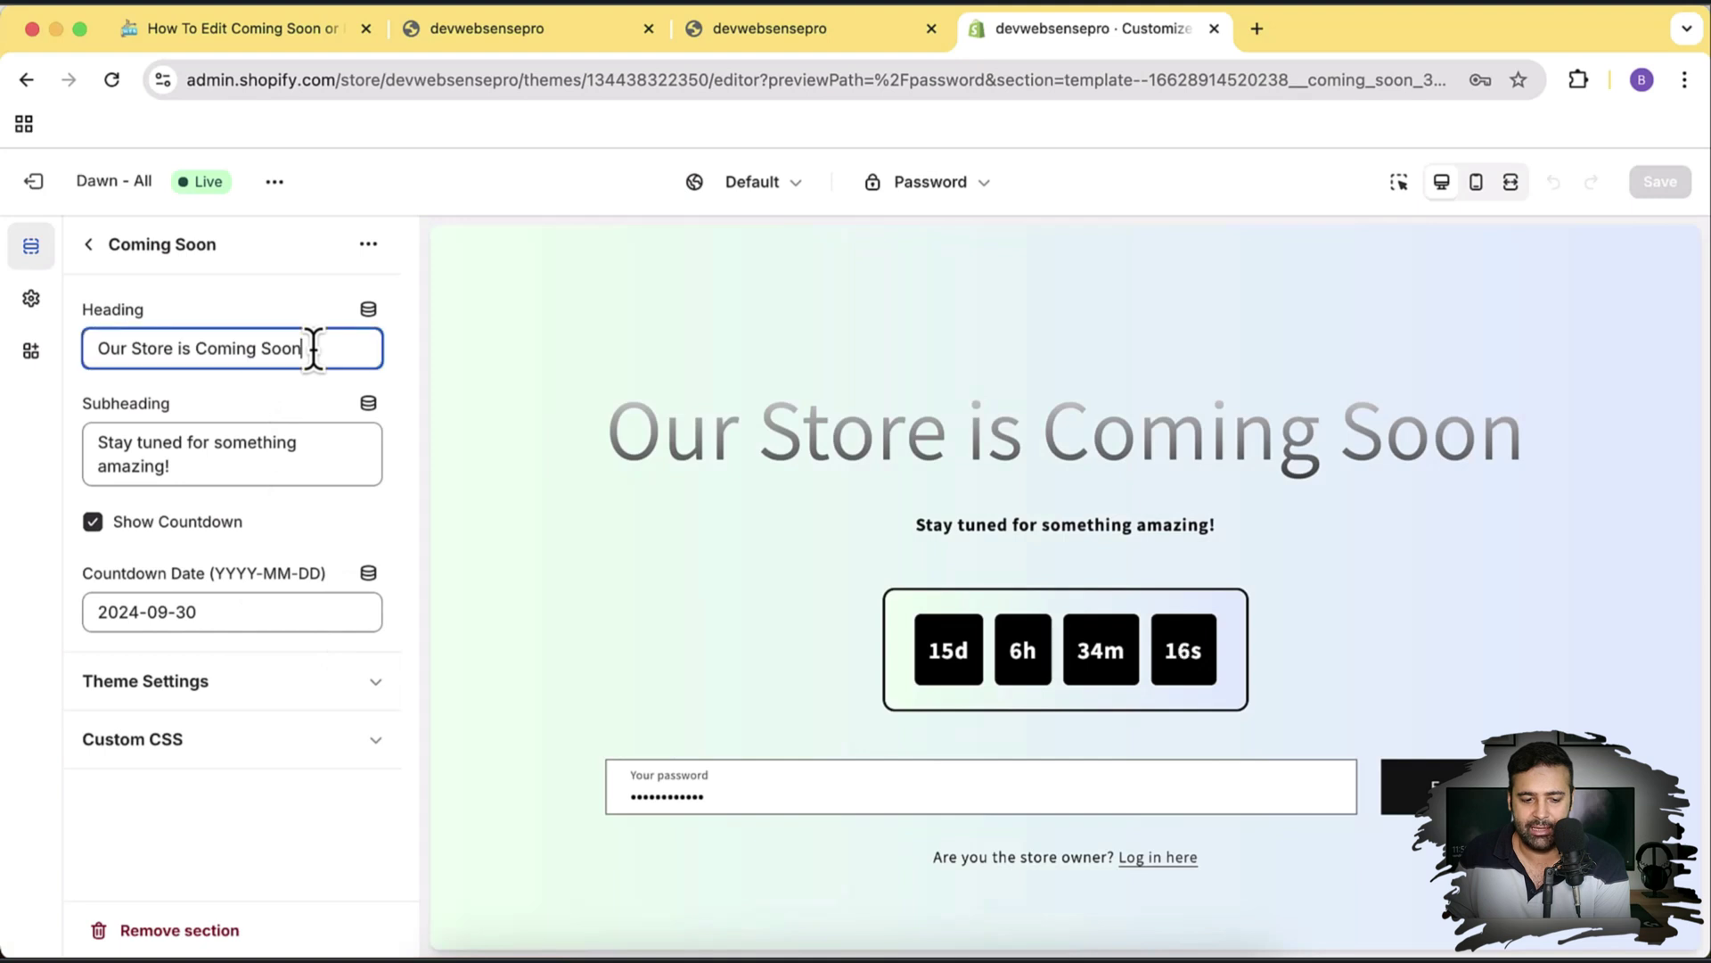
pyautogui.moveTo(199, 472); pyautogui.dragTo(73, 437)
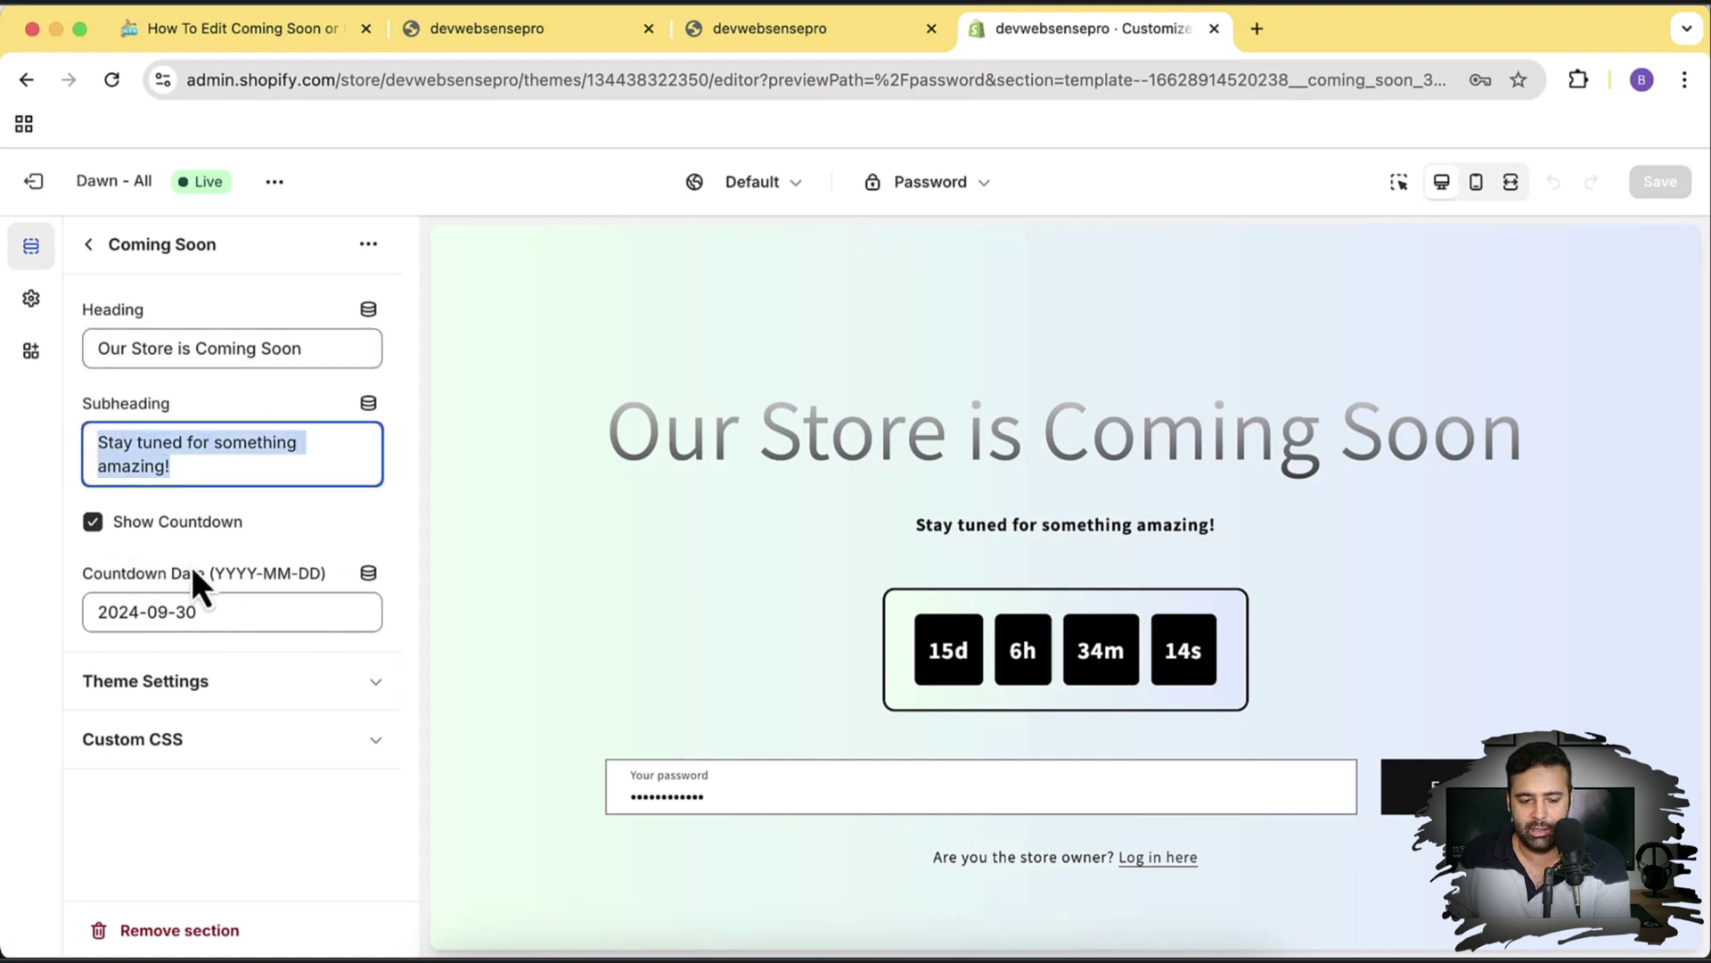
pyautogui.click(241, 606)
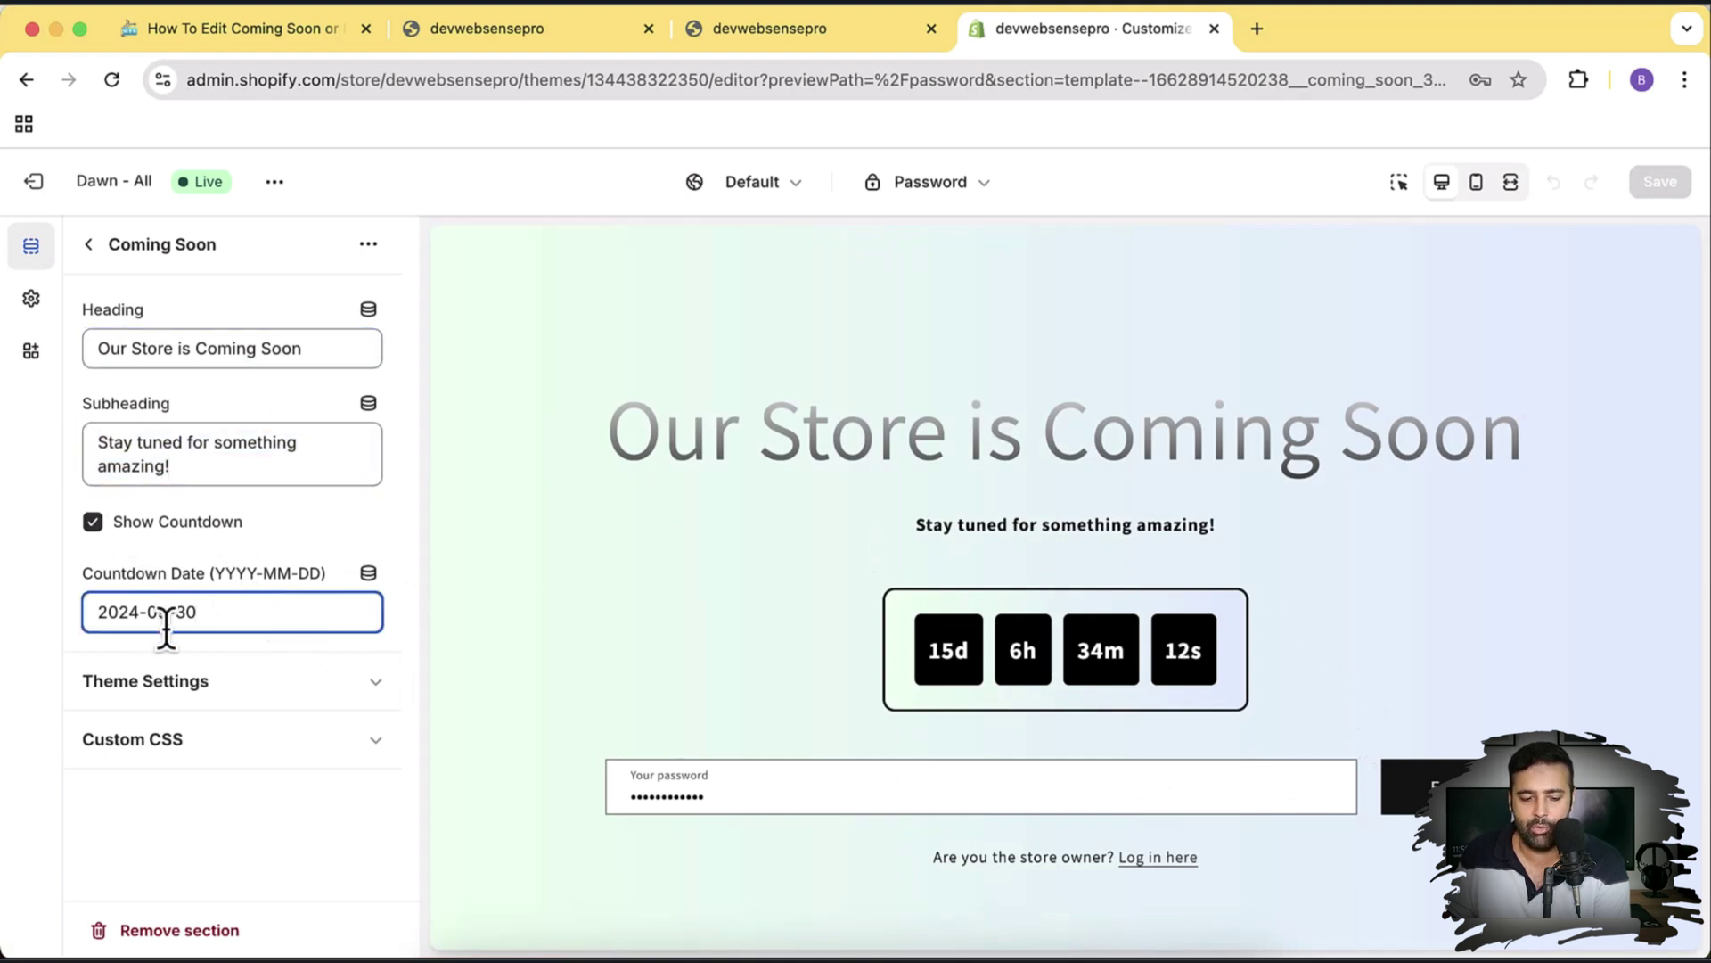
pyautogui.click(203, 529)
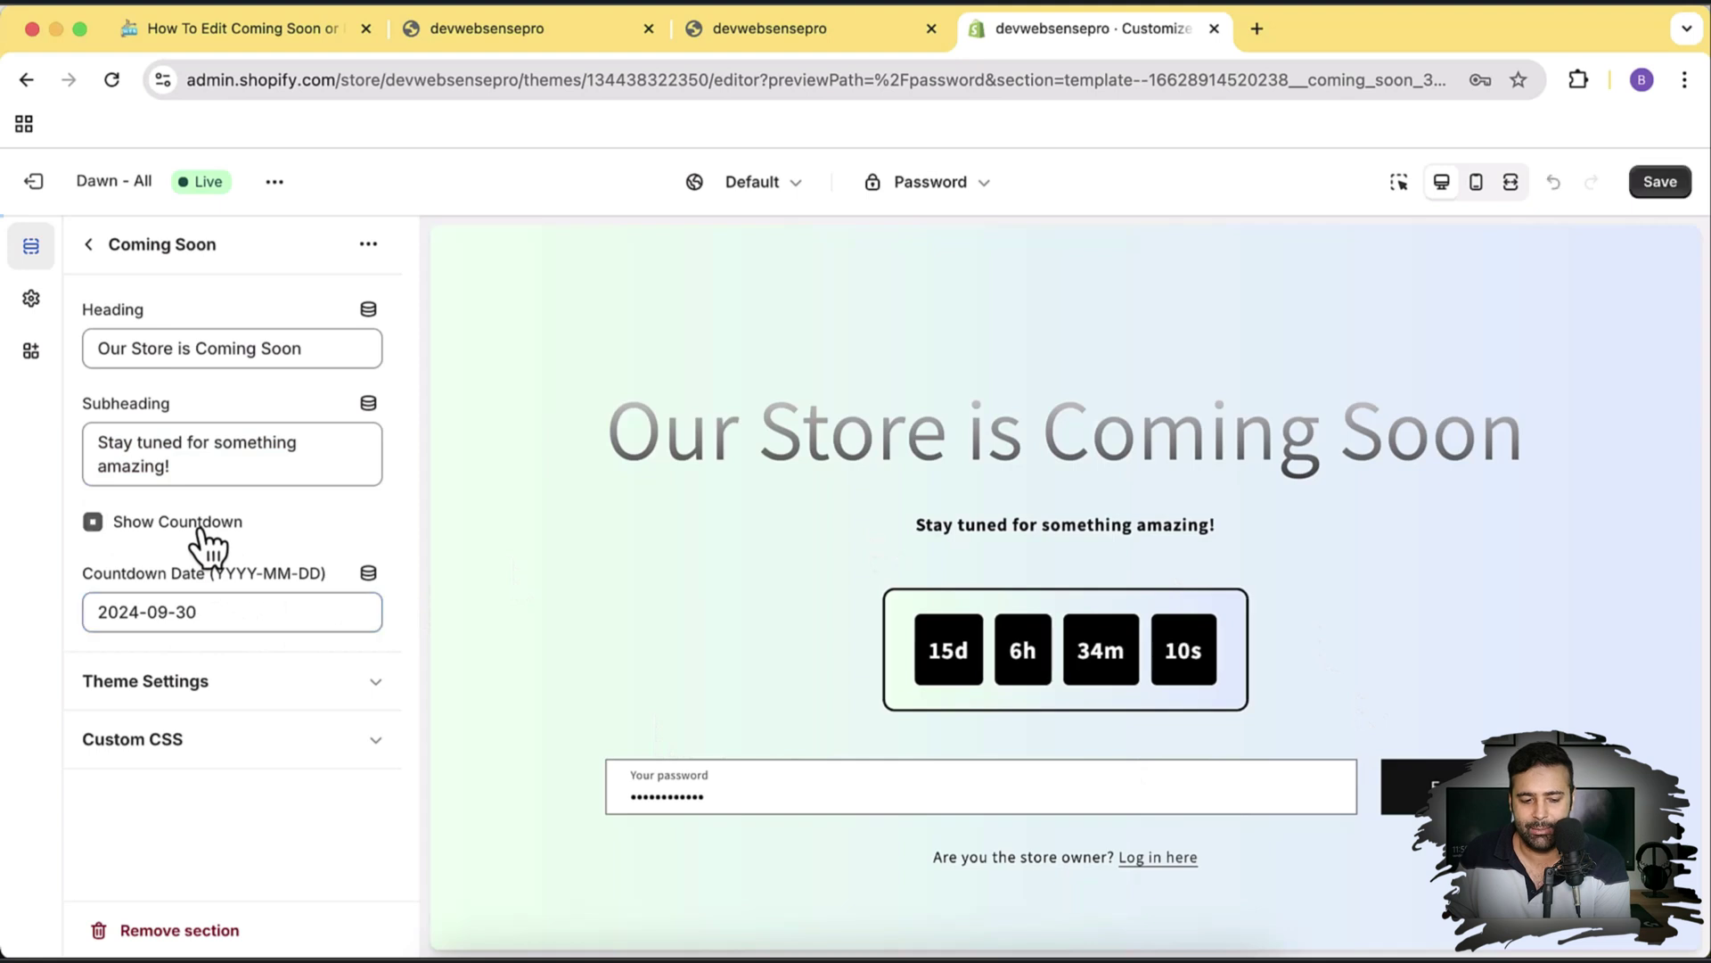
pyautogui.click(205, 535)
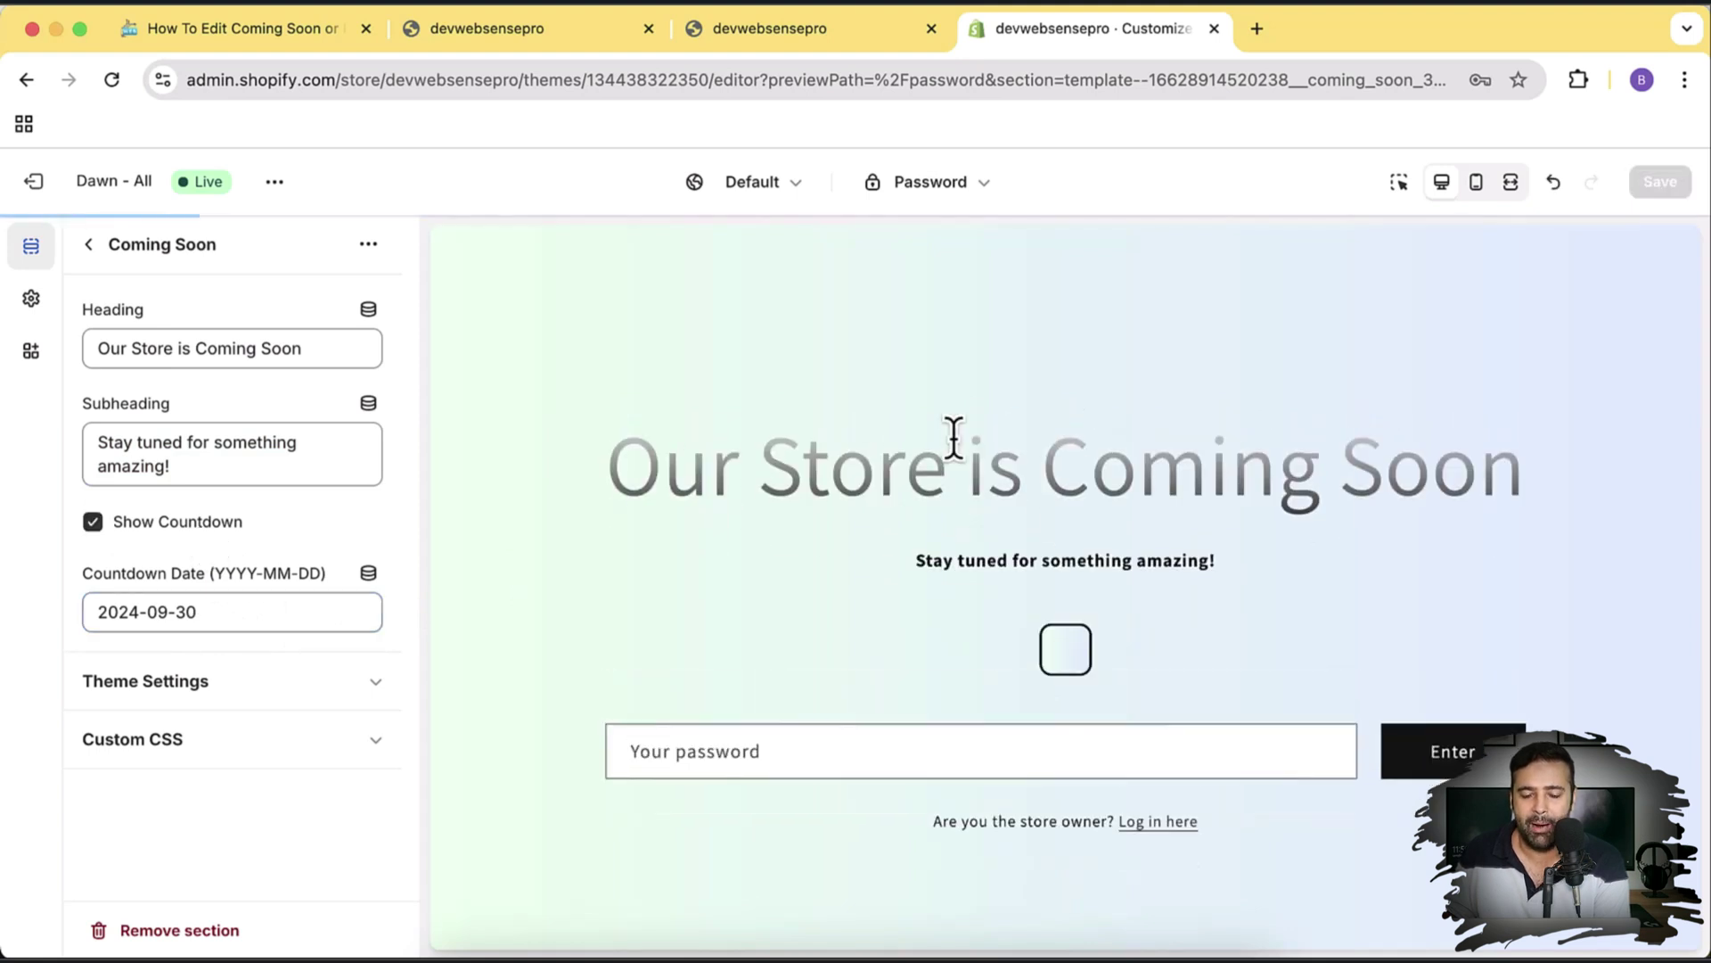
# Step: View the store's original 'Opening soon' password page with its email signup
pyautogui.click(539, 48)
pyautogui.scroll(-2, 1034, 525)
pyautogui.scroll(2, 1034, 519)
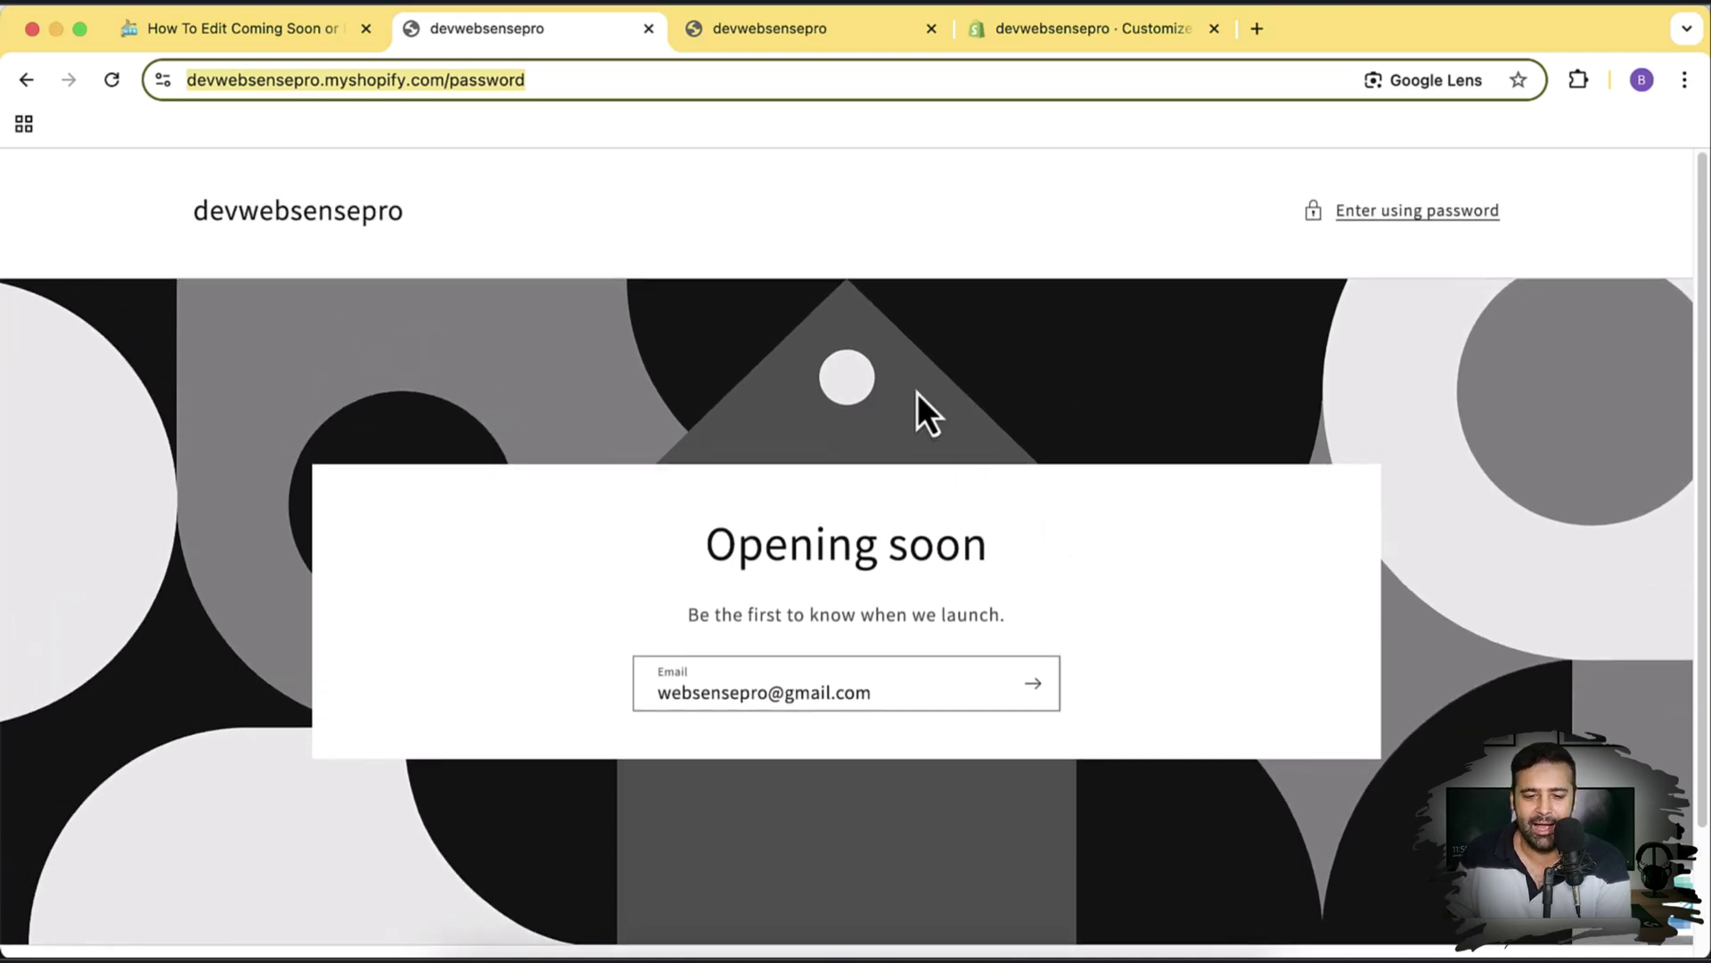
# Step: Check the Coming Soon password page preview, then return to its settings showing date 2024-09-30
pyautogui.click(794, 45)
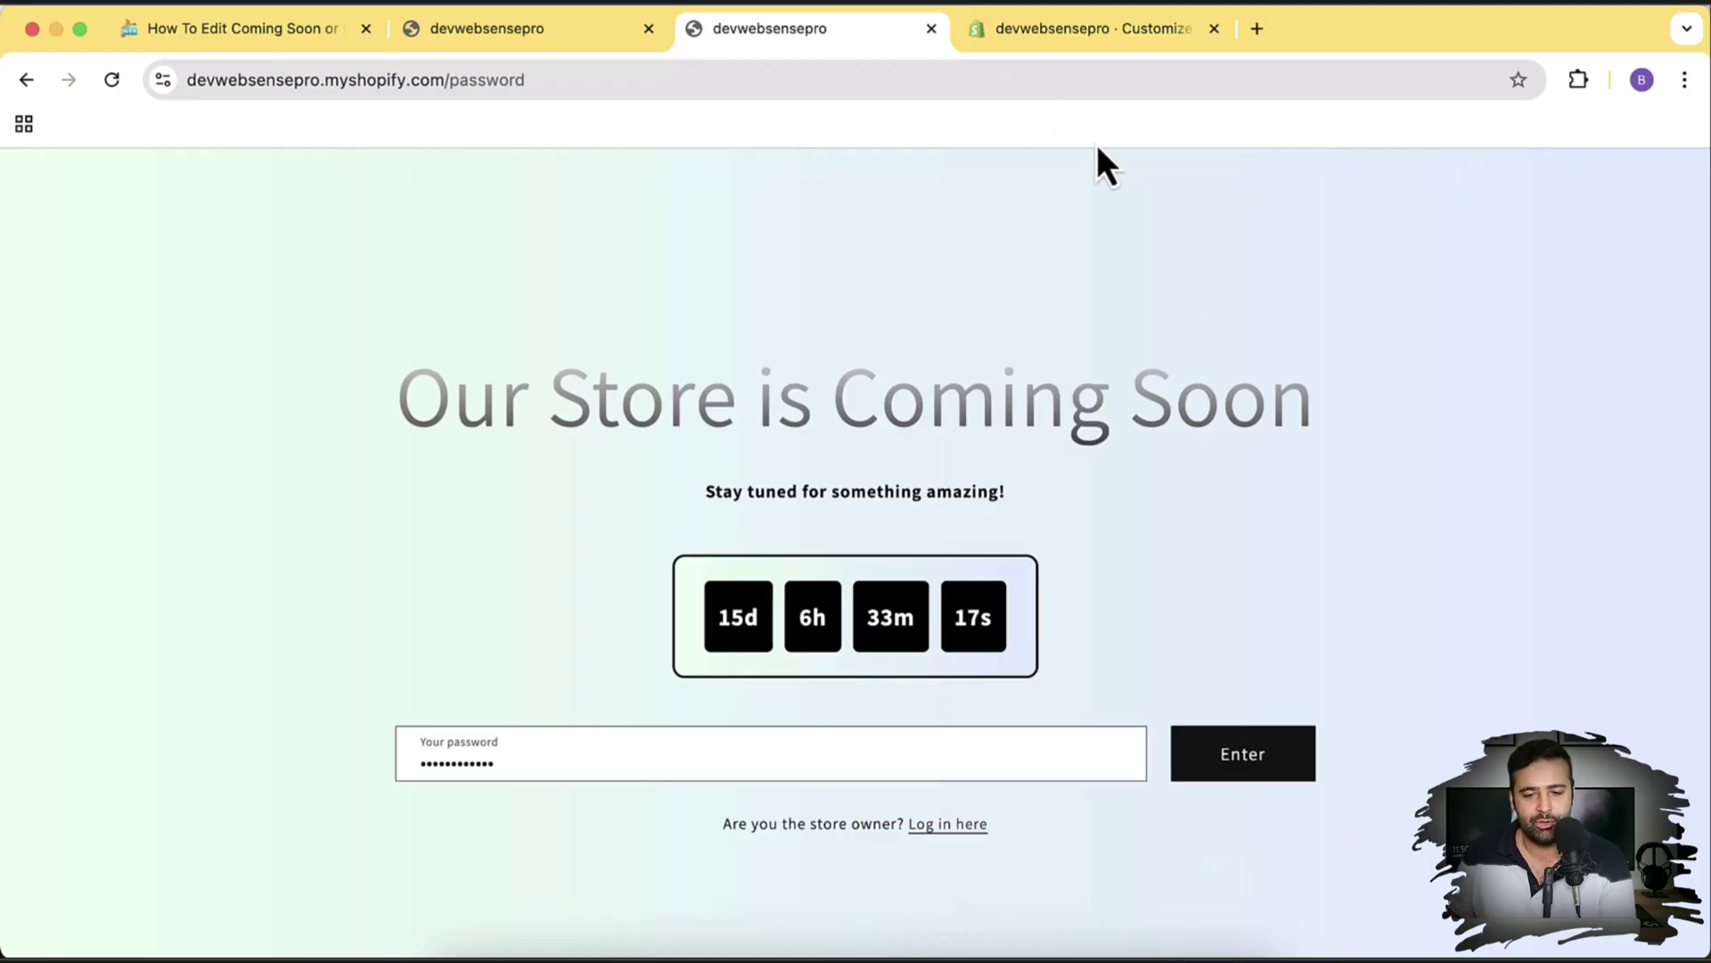
pyautogui.click(1061, 38)
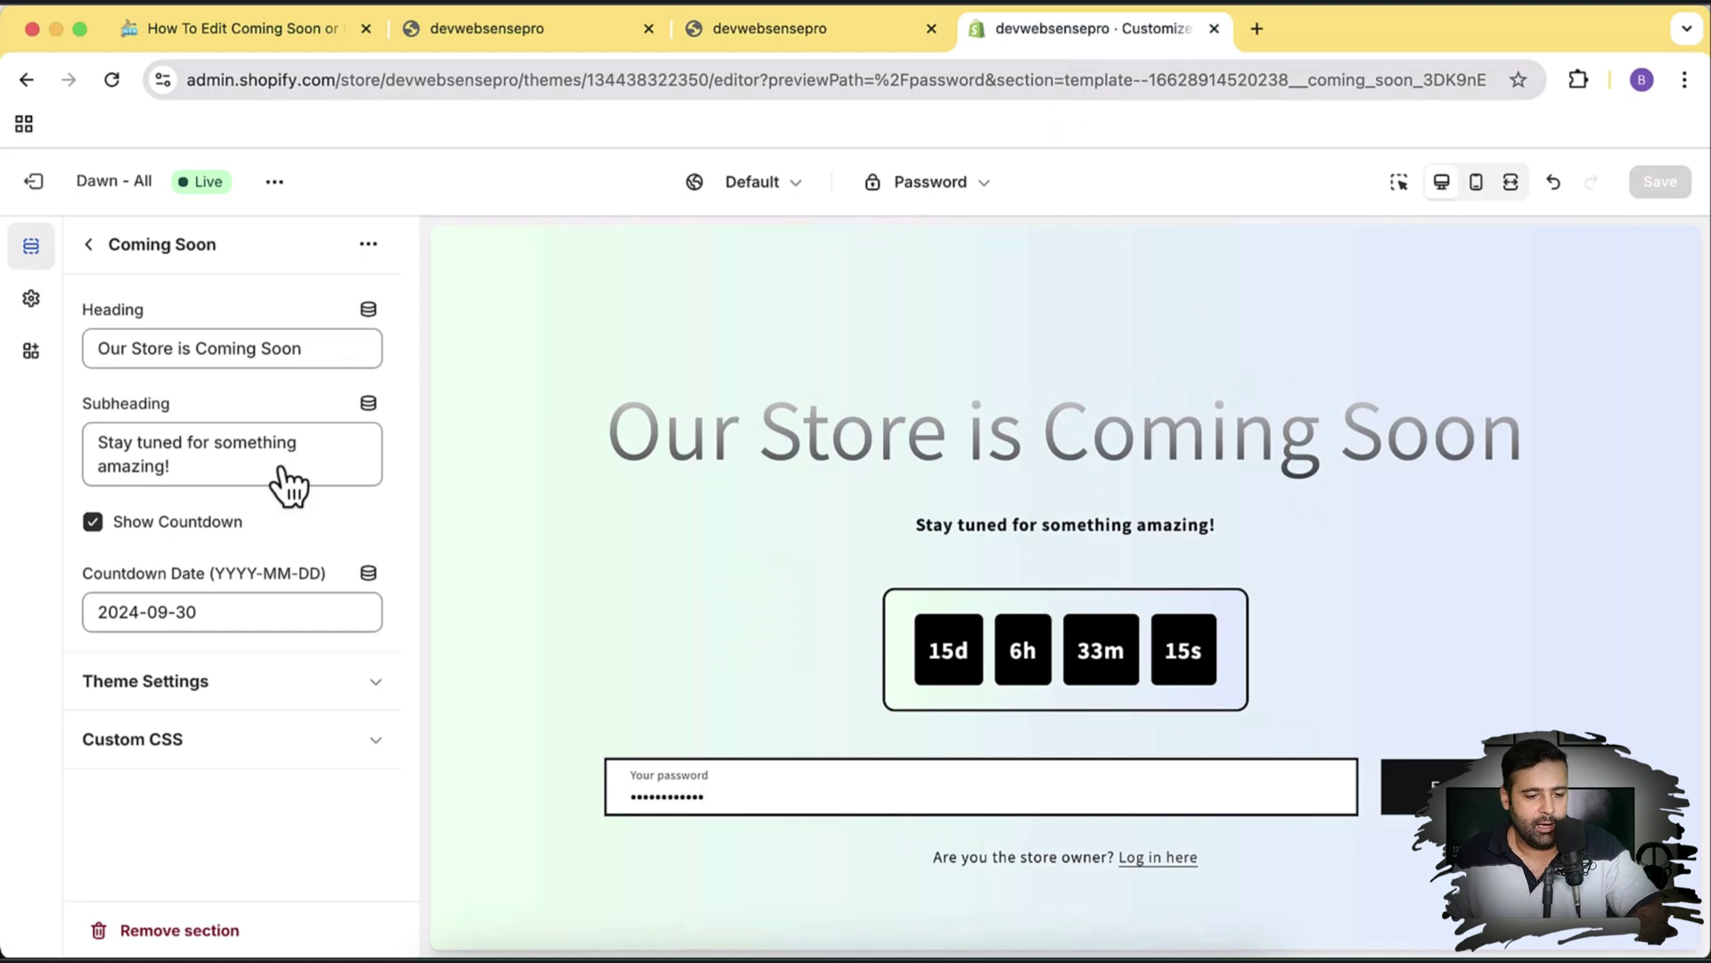
# Step: Exit to the Themes page and add Dawn 15.1.0 from Popular free themes to the library
pyautogui.click(32, 189)
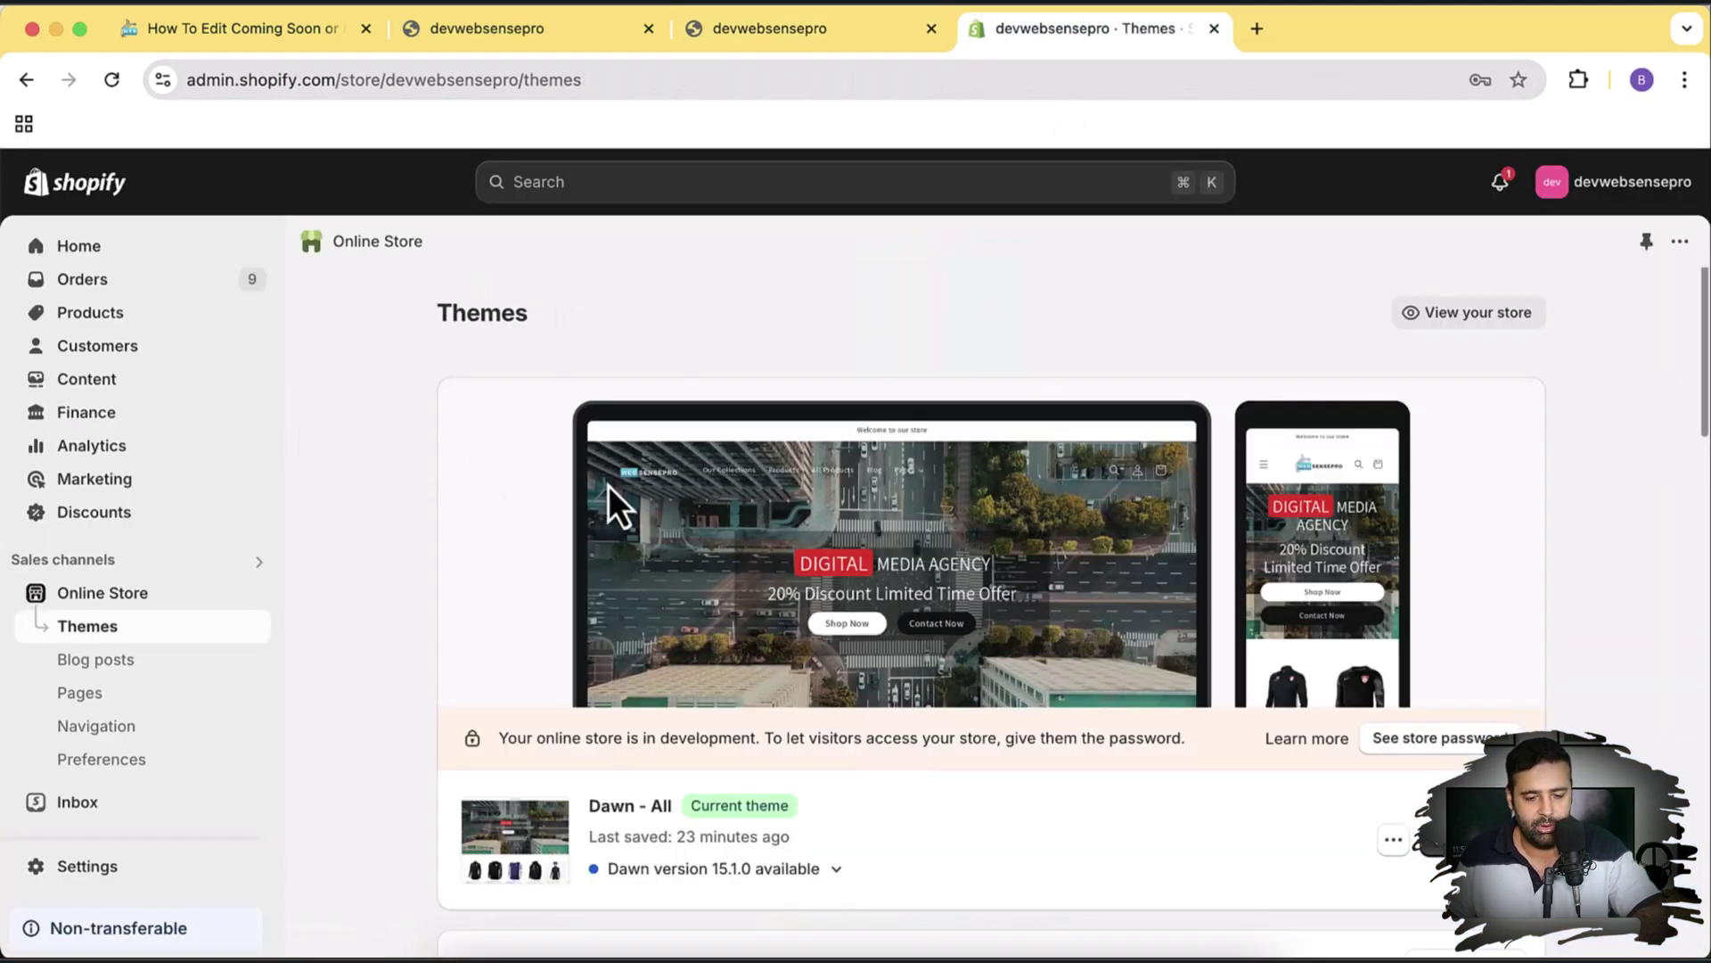
pyautogui.scroll(-5, 1615, 459)
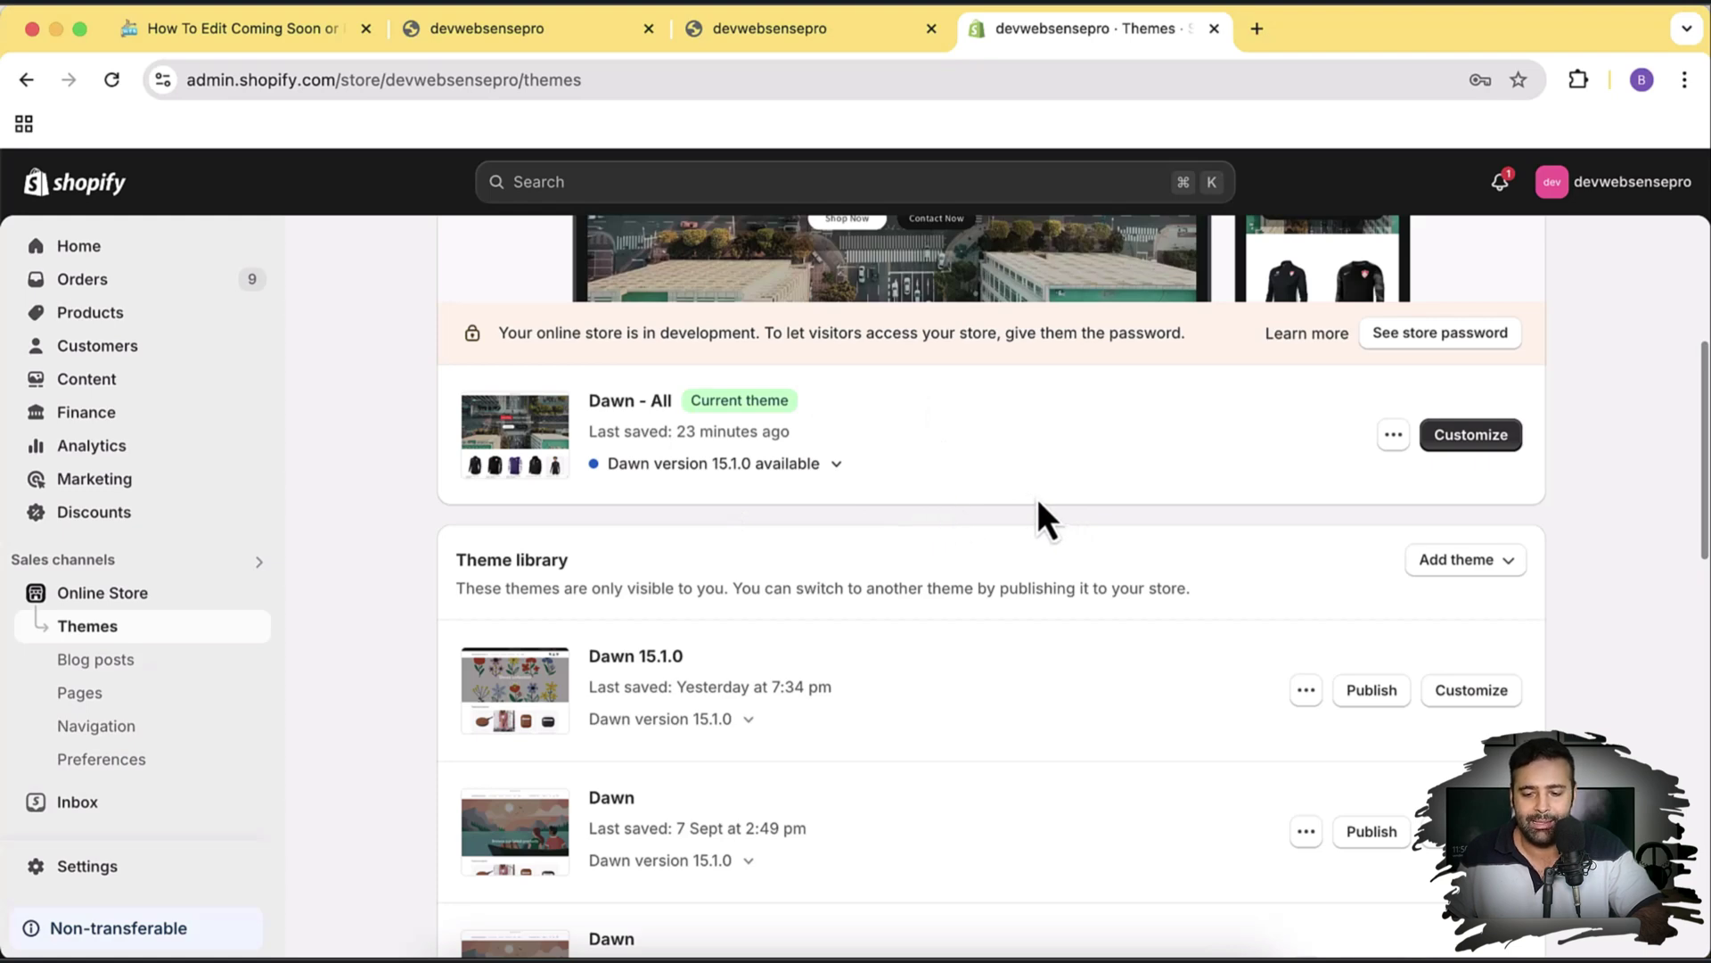
pyautogui.scroll(-10, 1600, 426)
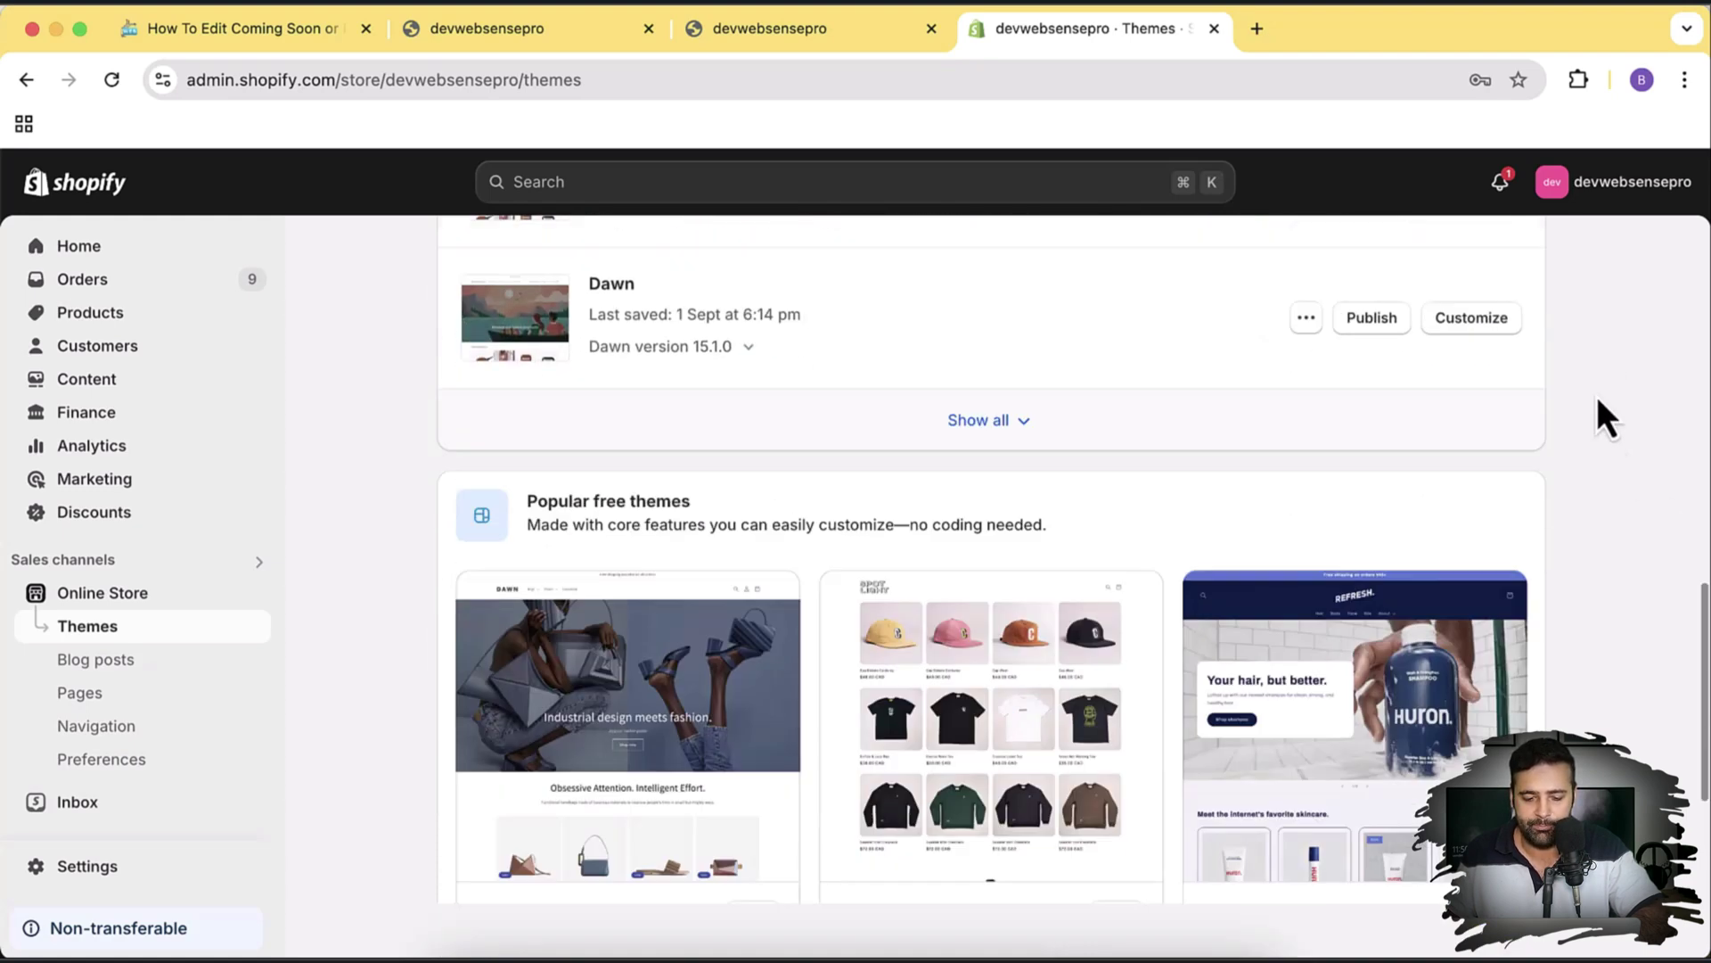
pyautogui.scroll(2, 1598, 401)
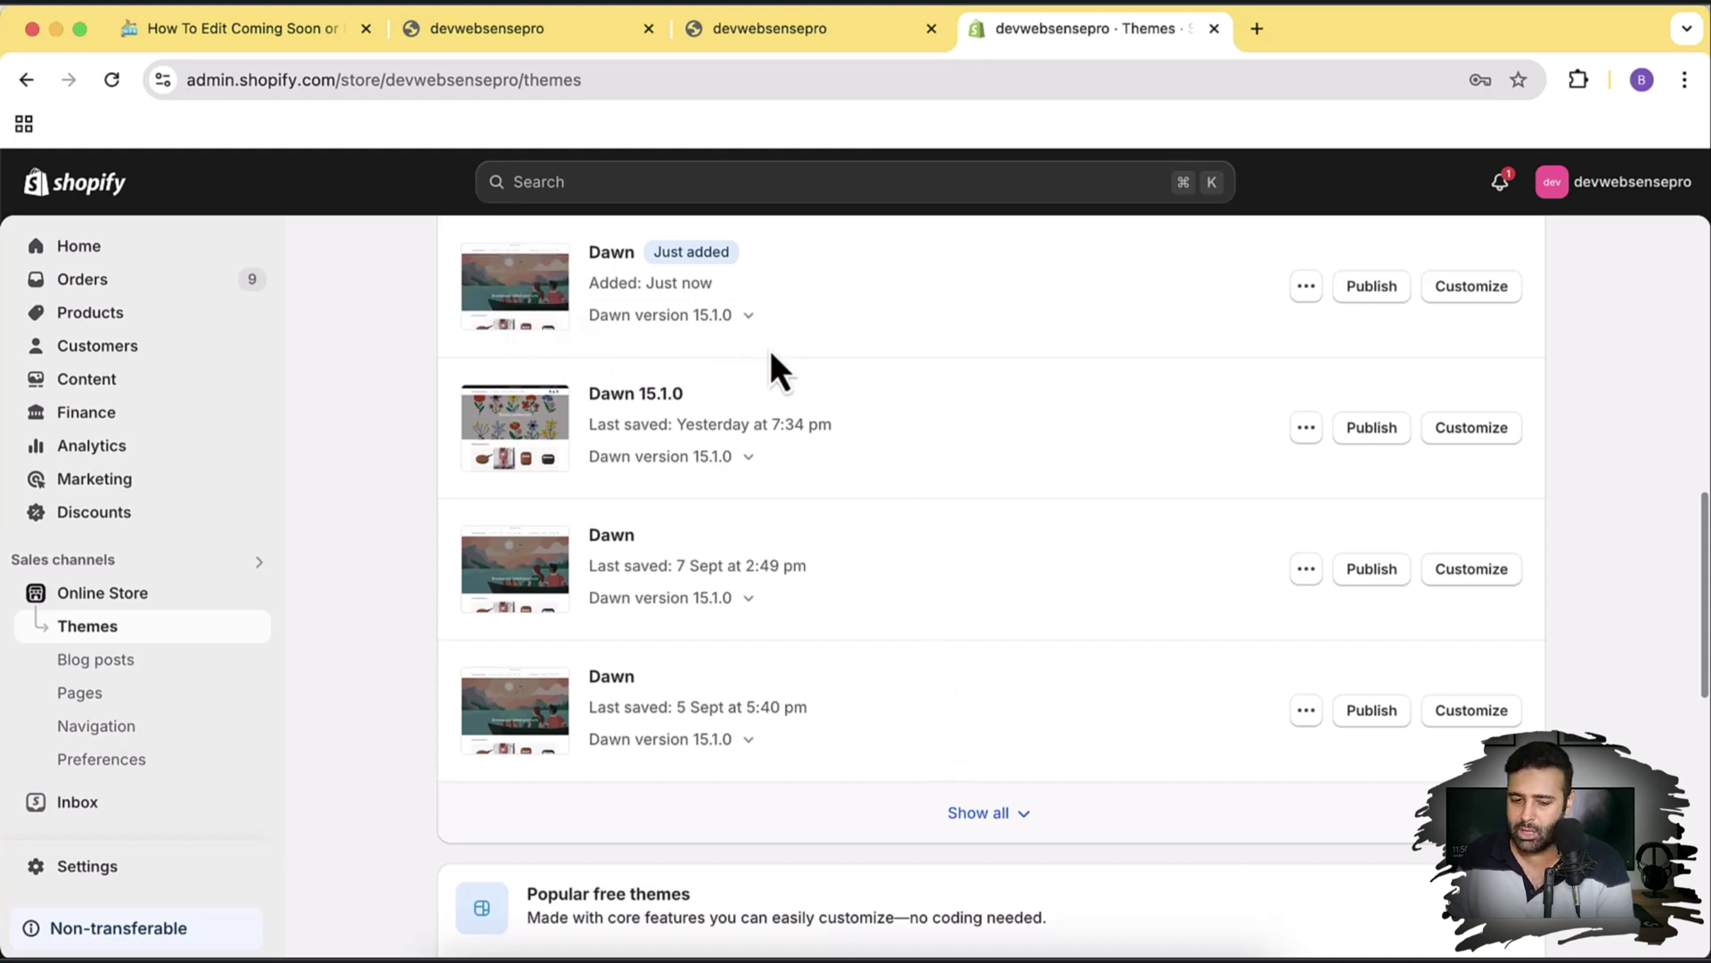
pyautogui.scroll(2, 832, 384)
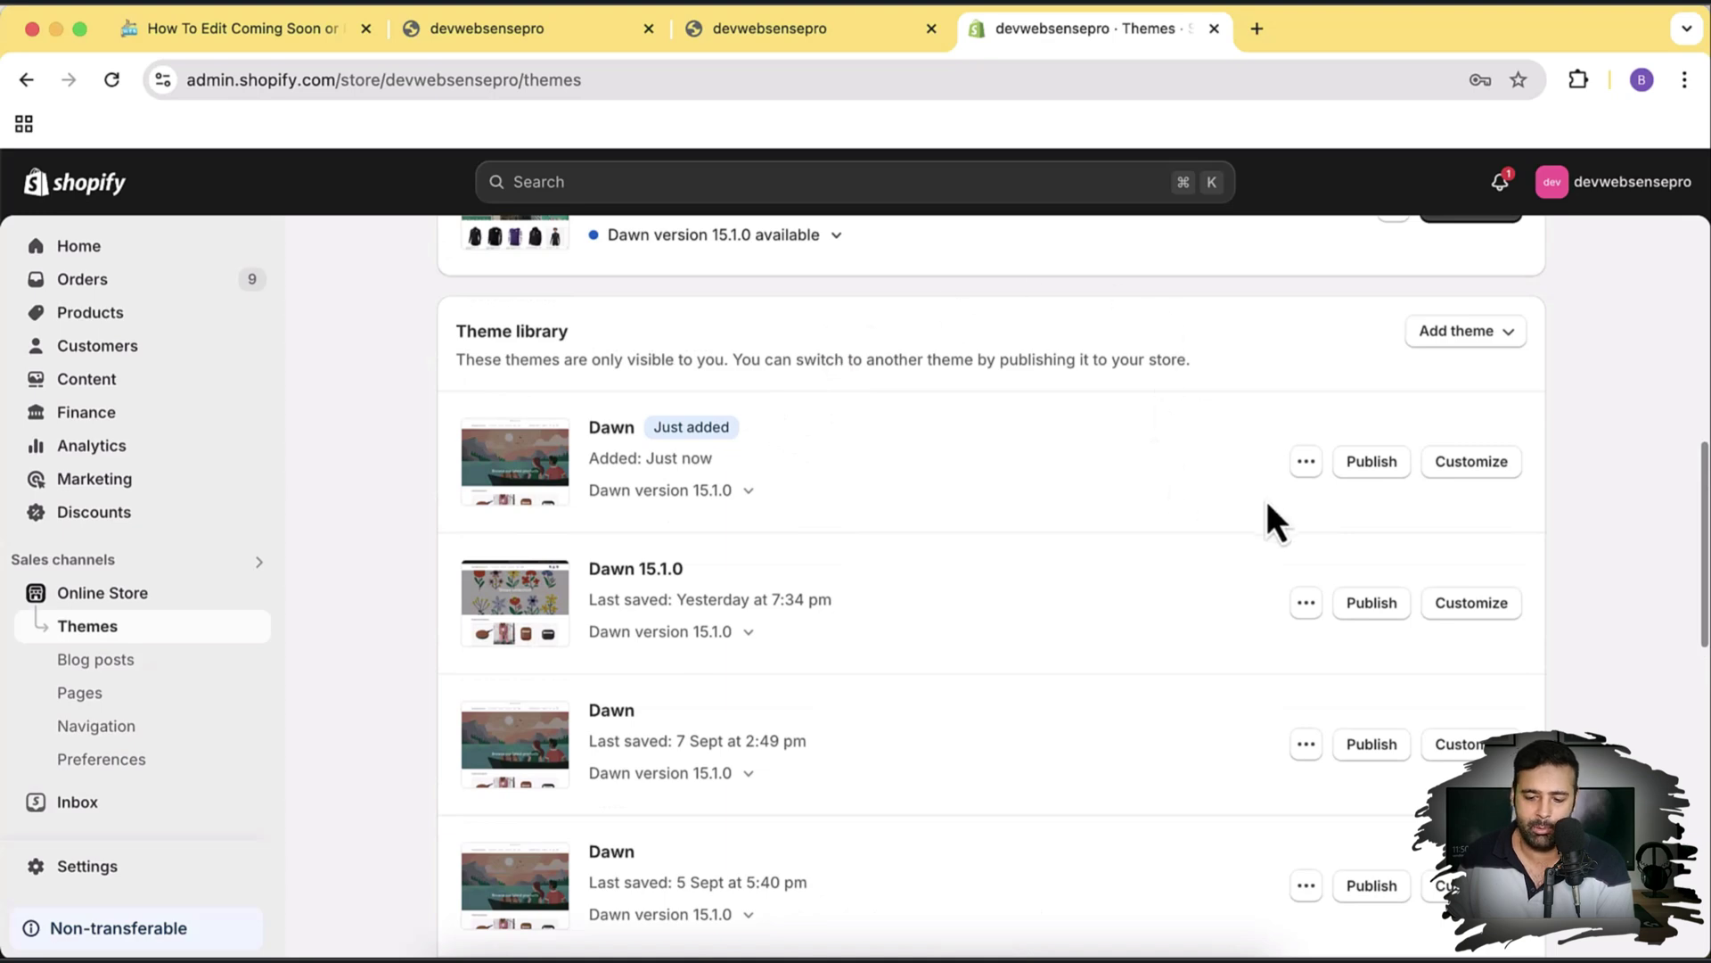
# Step: Publish the newly added Dawn theme, replacing 'Dawn - All' as the current theme
pyautogui.click(1372, 463)
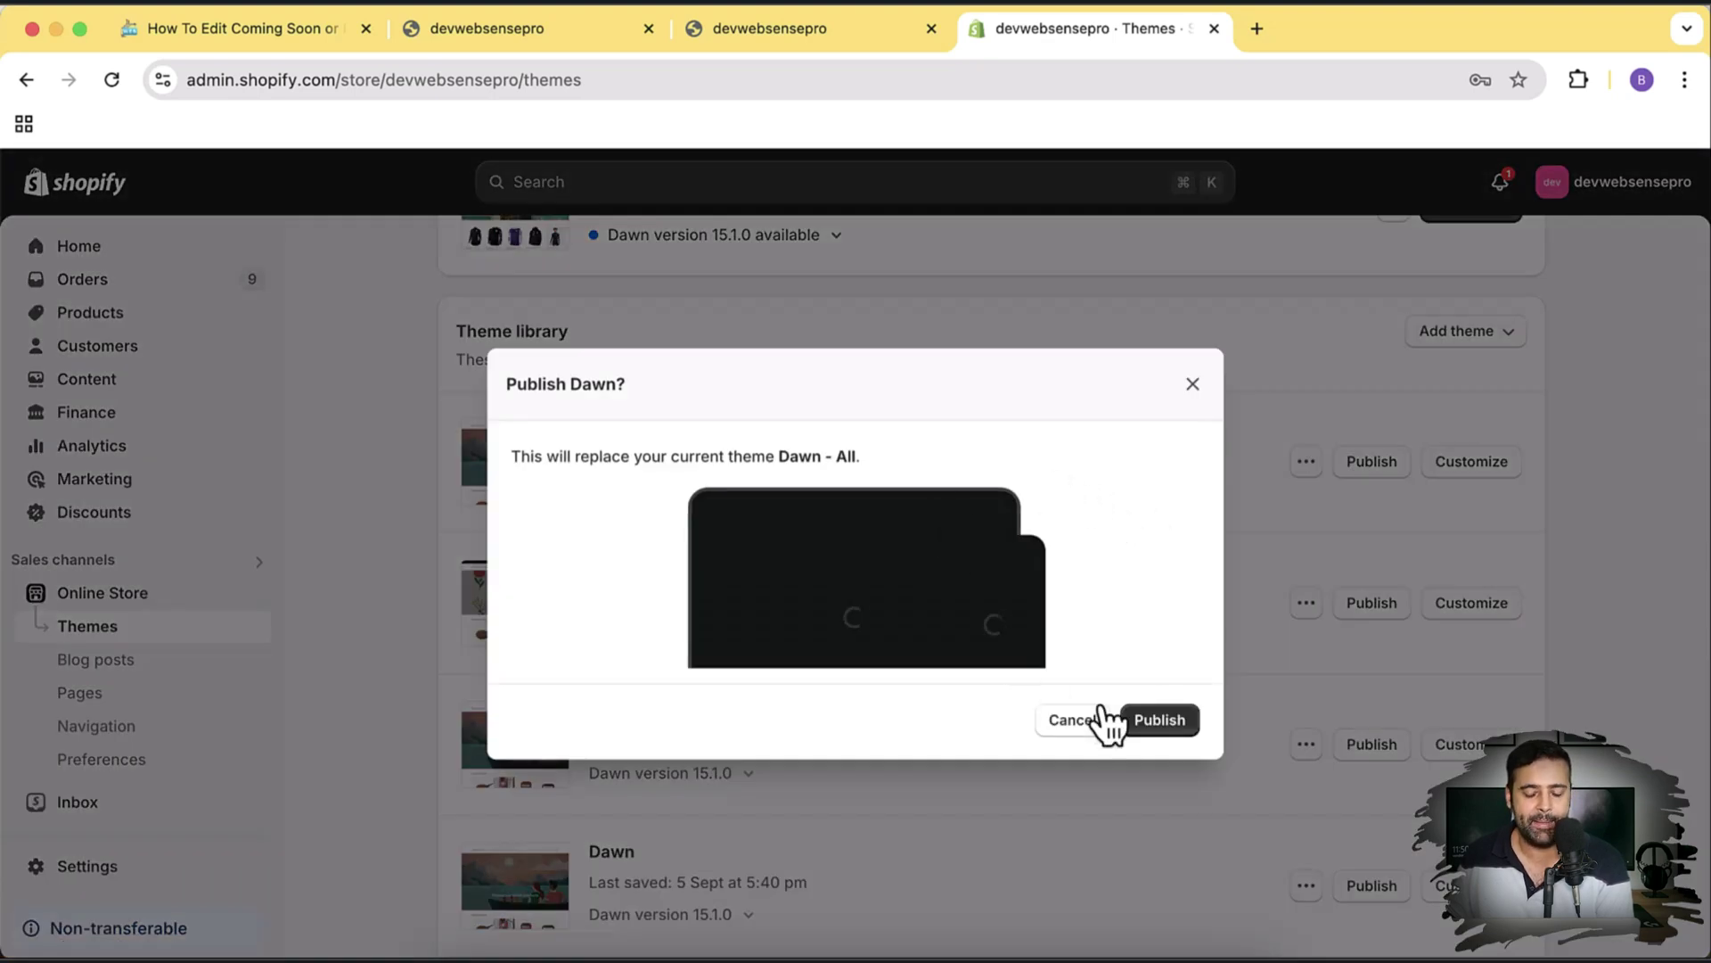
pyautogui.click(1152, 724)
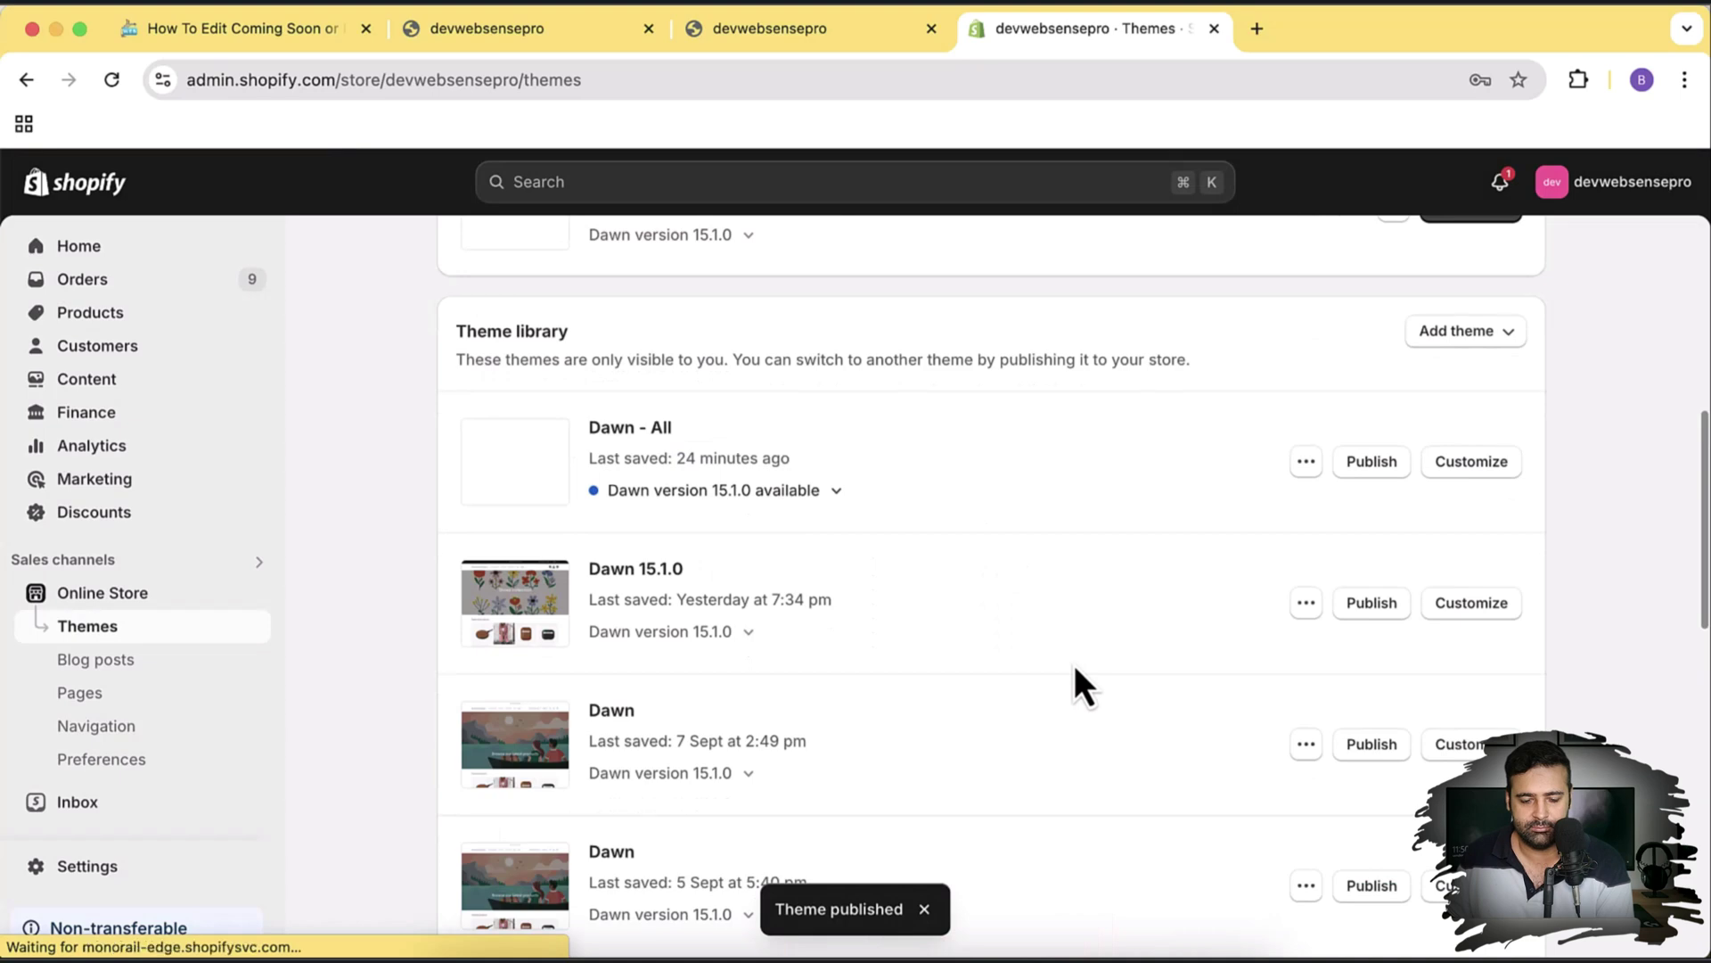
pyautogui.scroll(6, 1074, 665)
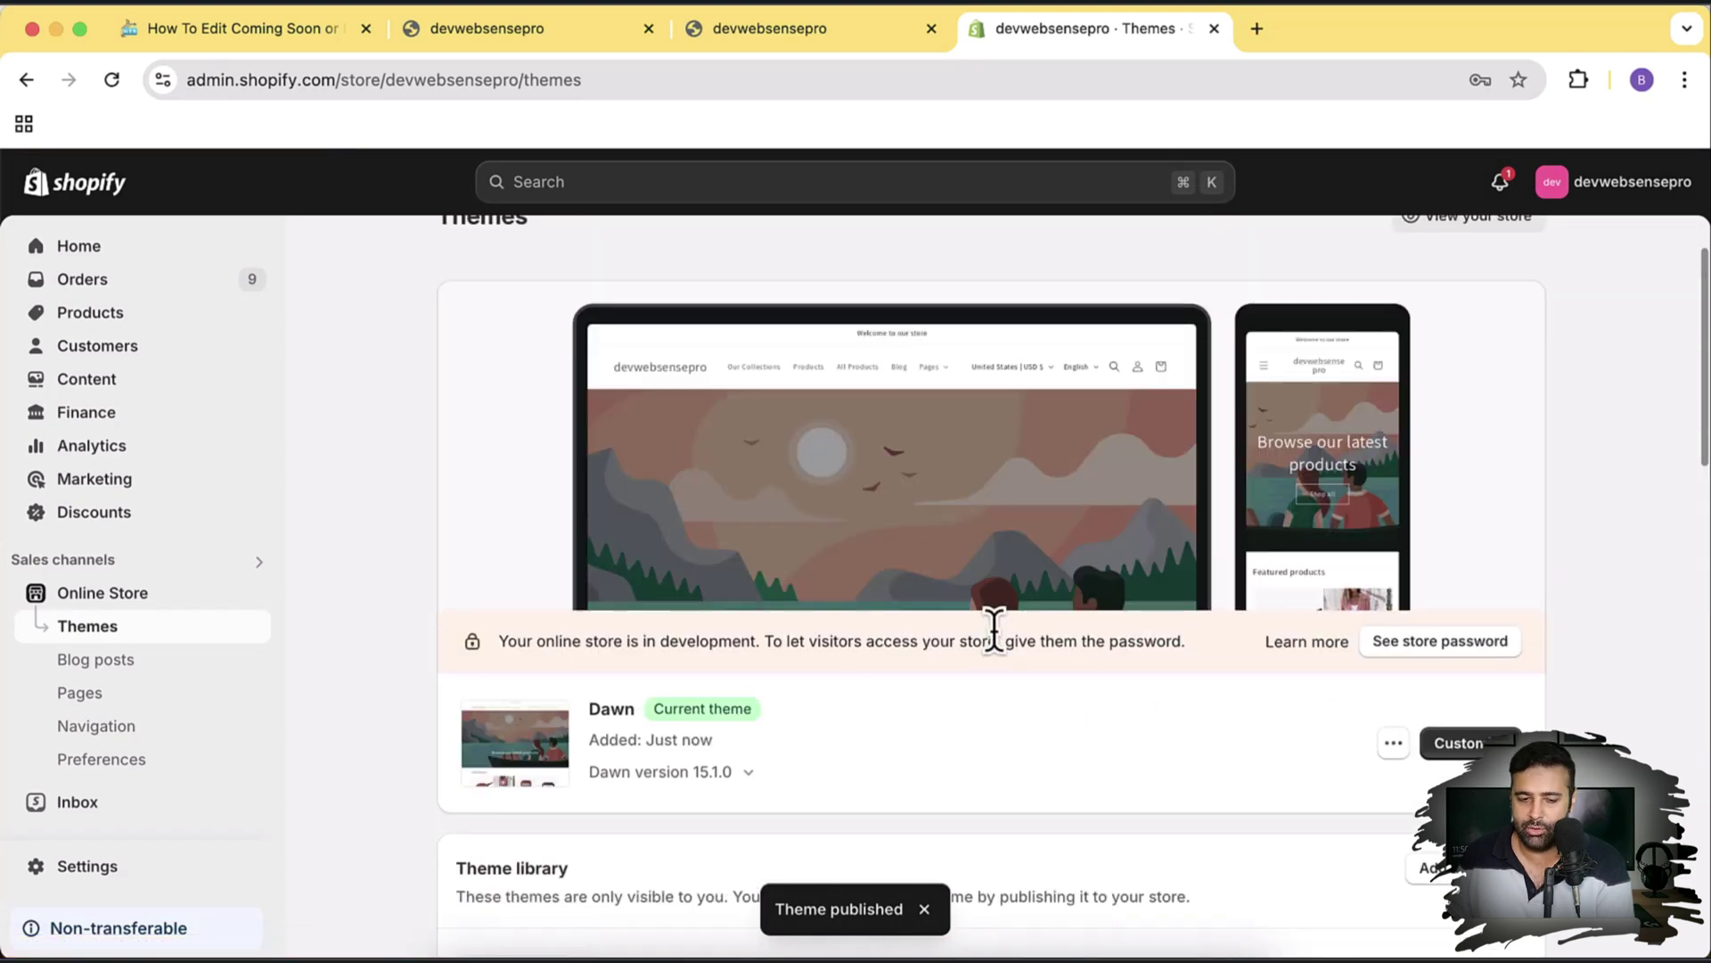
# Step: Preview the live store in a new tab and load its /password page
pyautogui.click(1393, 747)
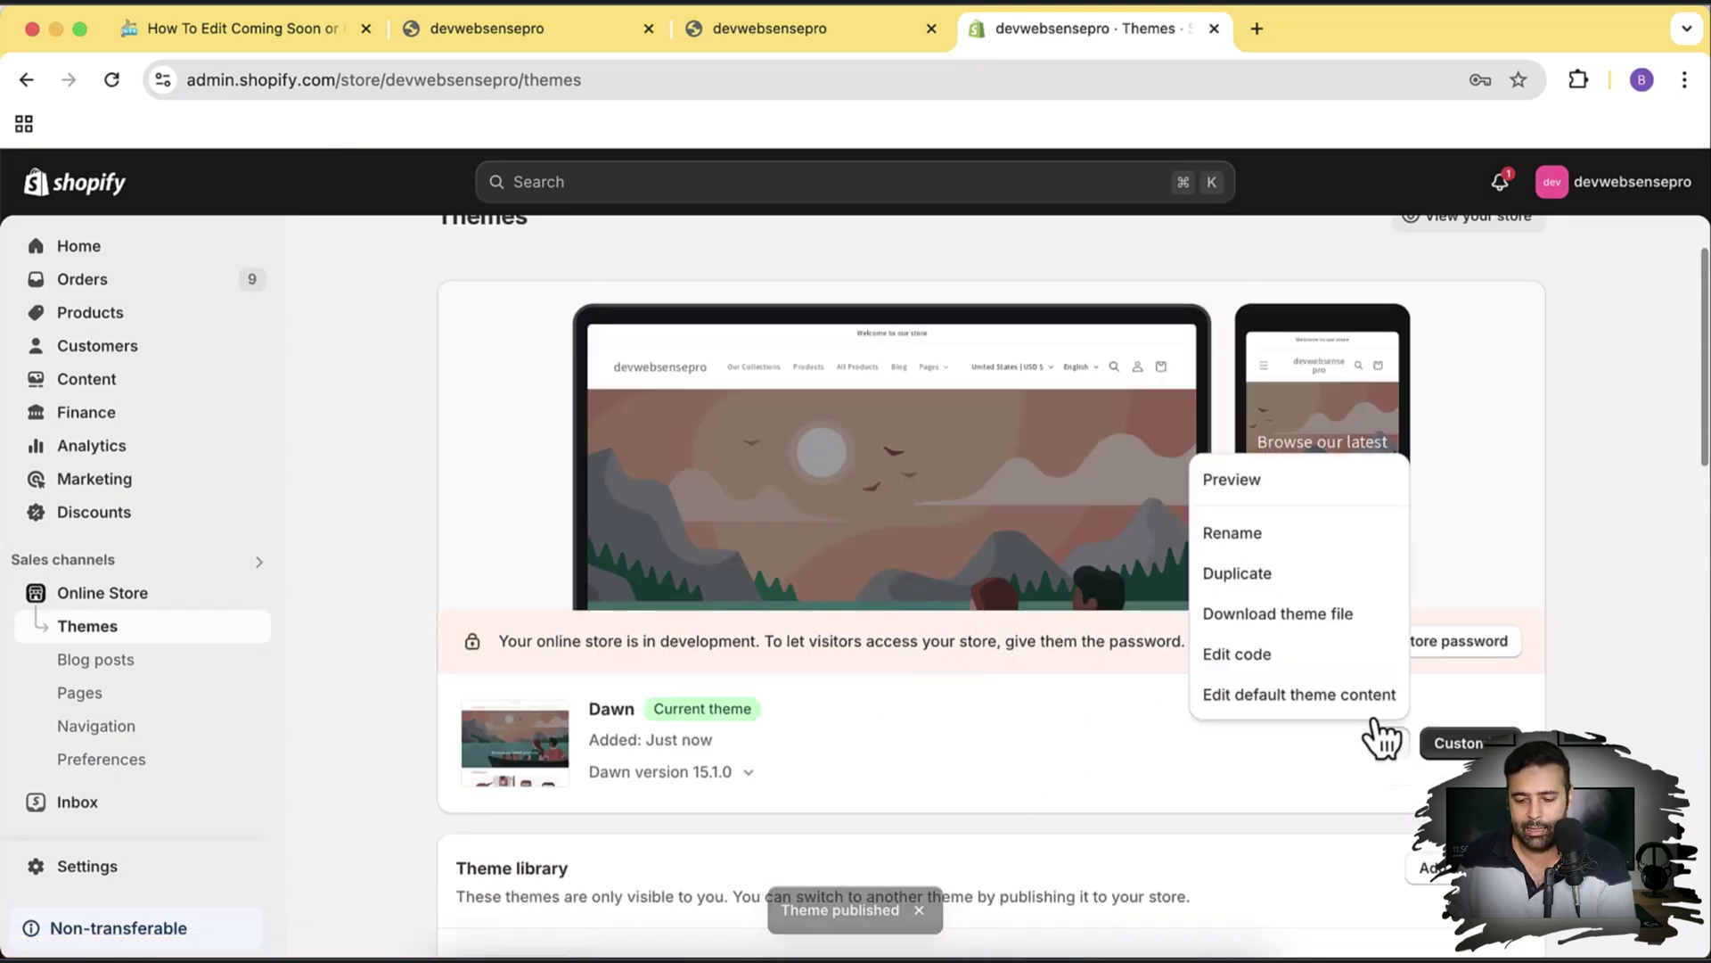
pyautogui.click(1307, 488)
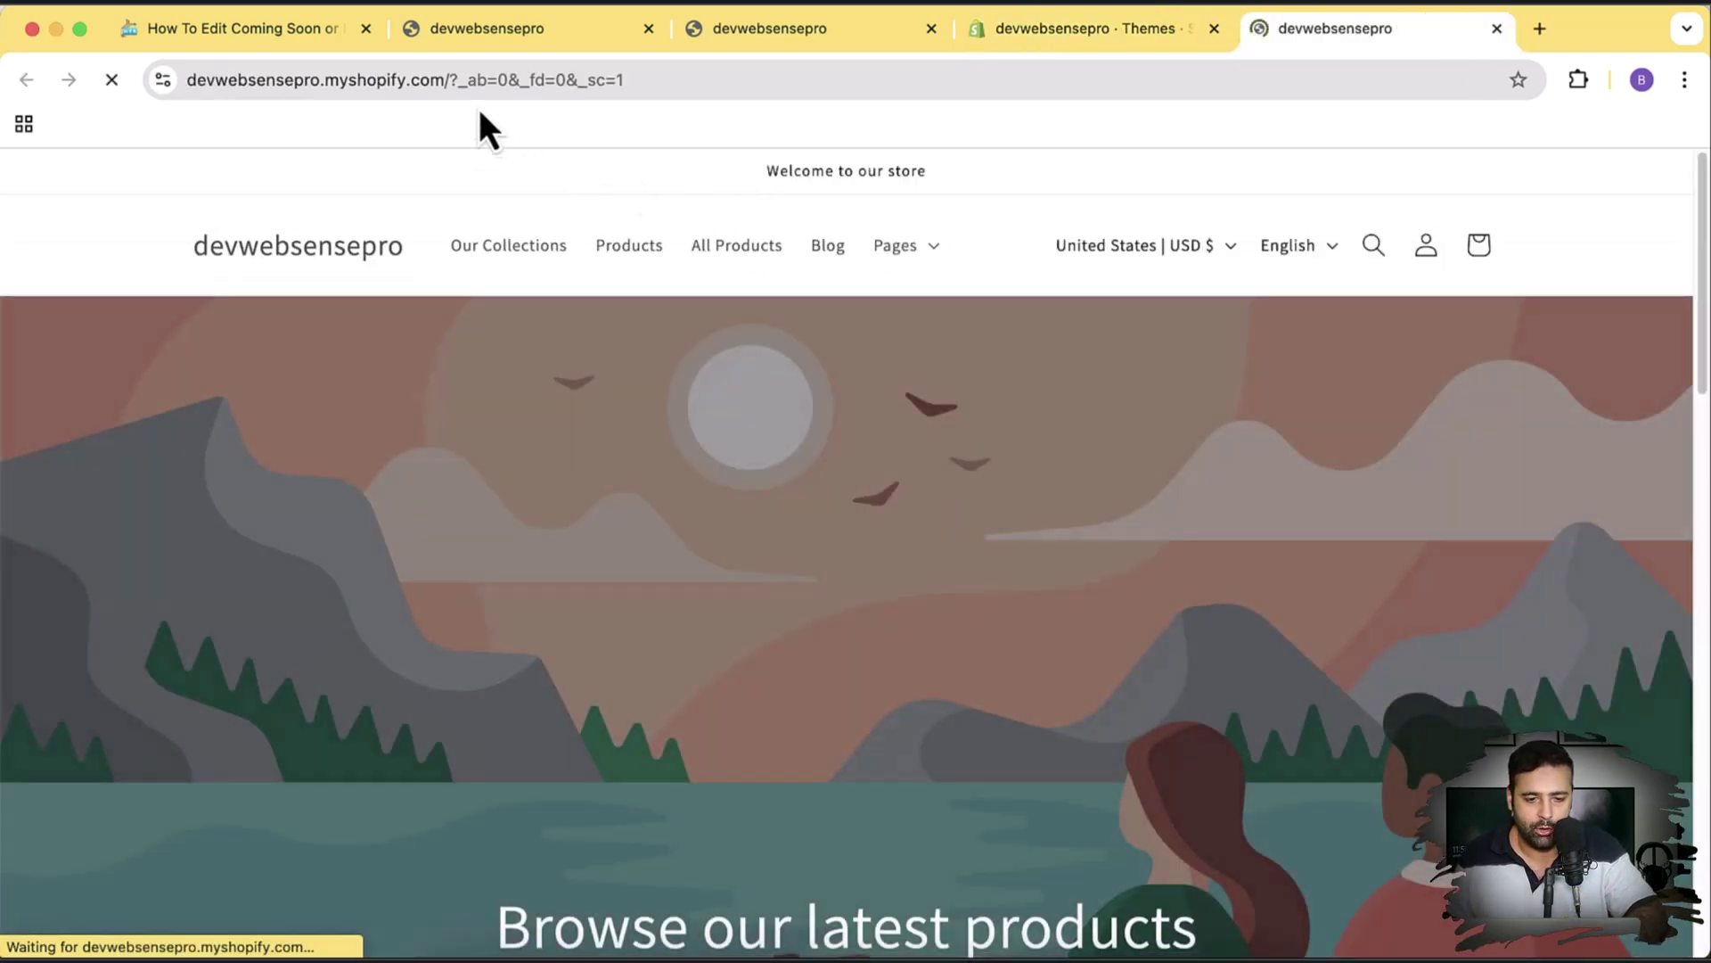
pyautogui.click(453, 82)
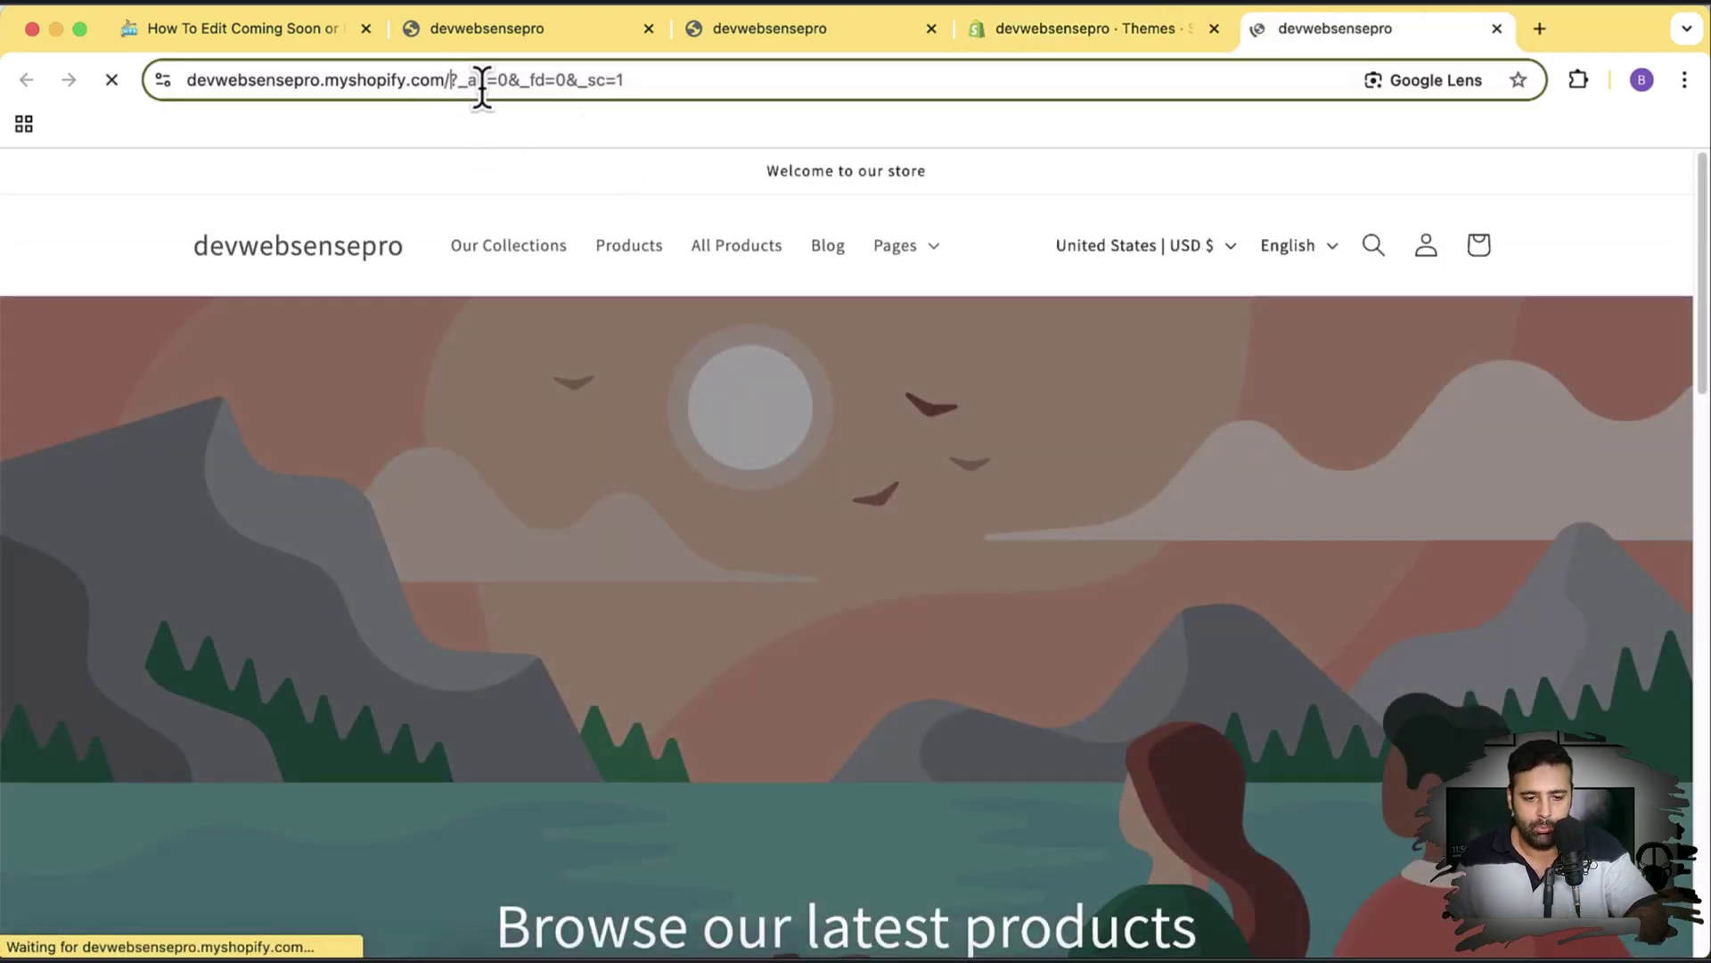
pyautogui.moveTo(452, 82); pyautogui.dragTo(859, 105)
pyautogui.write('password')
pyautogui.press('Return')
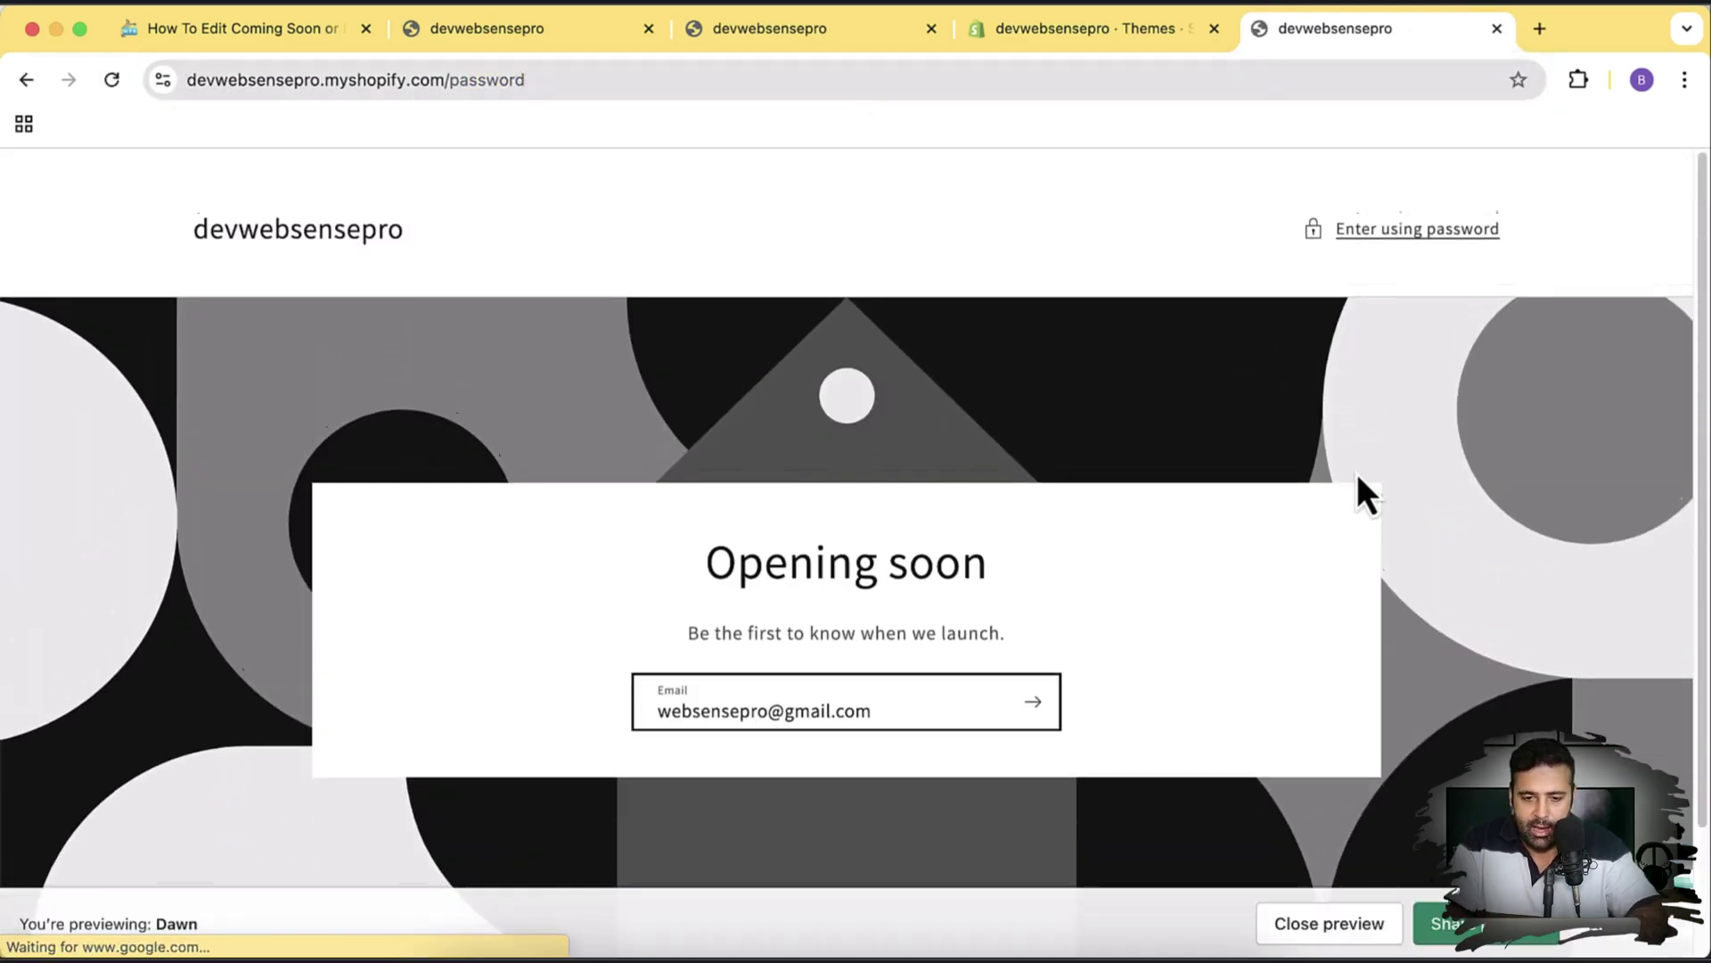
# Step: Close the Coming Soon and Opening soon preview tabs and return to the Themes list
pyautogui.click(826, 35)
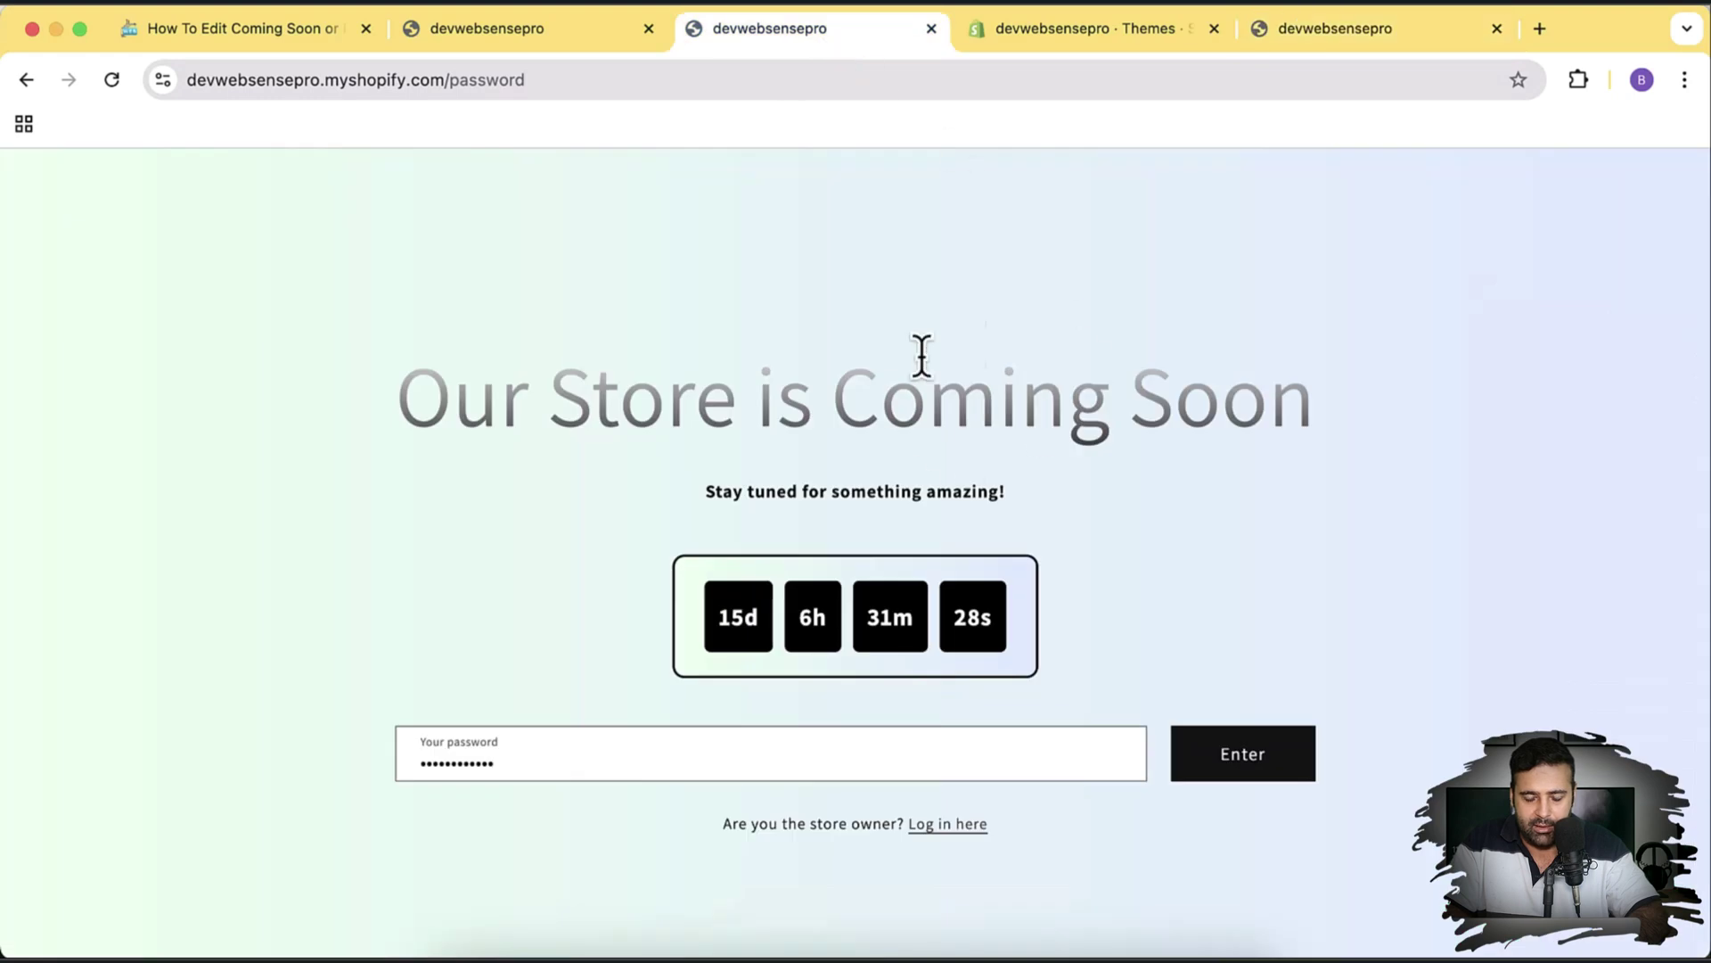
pyautogui.click(931, 28)
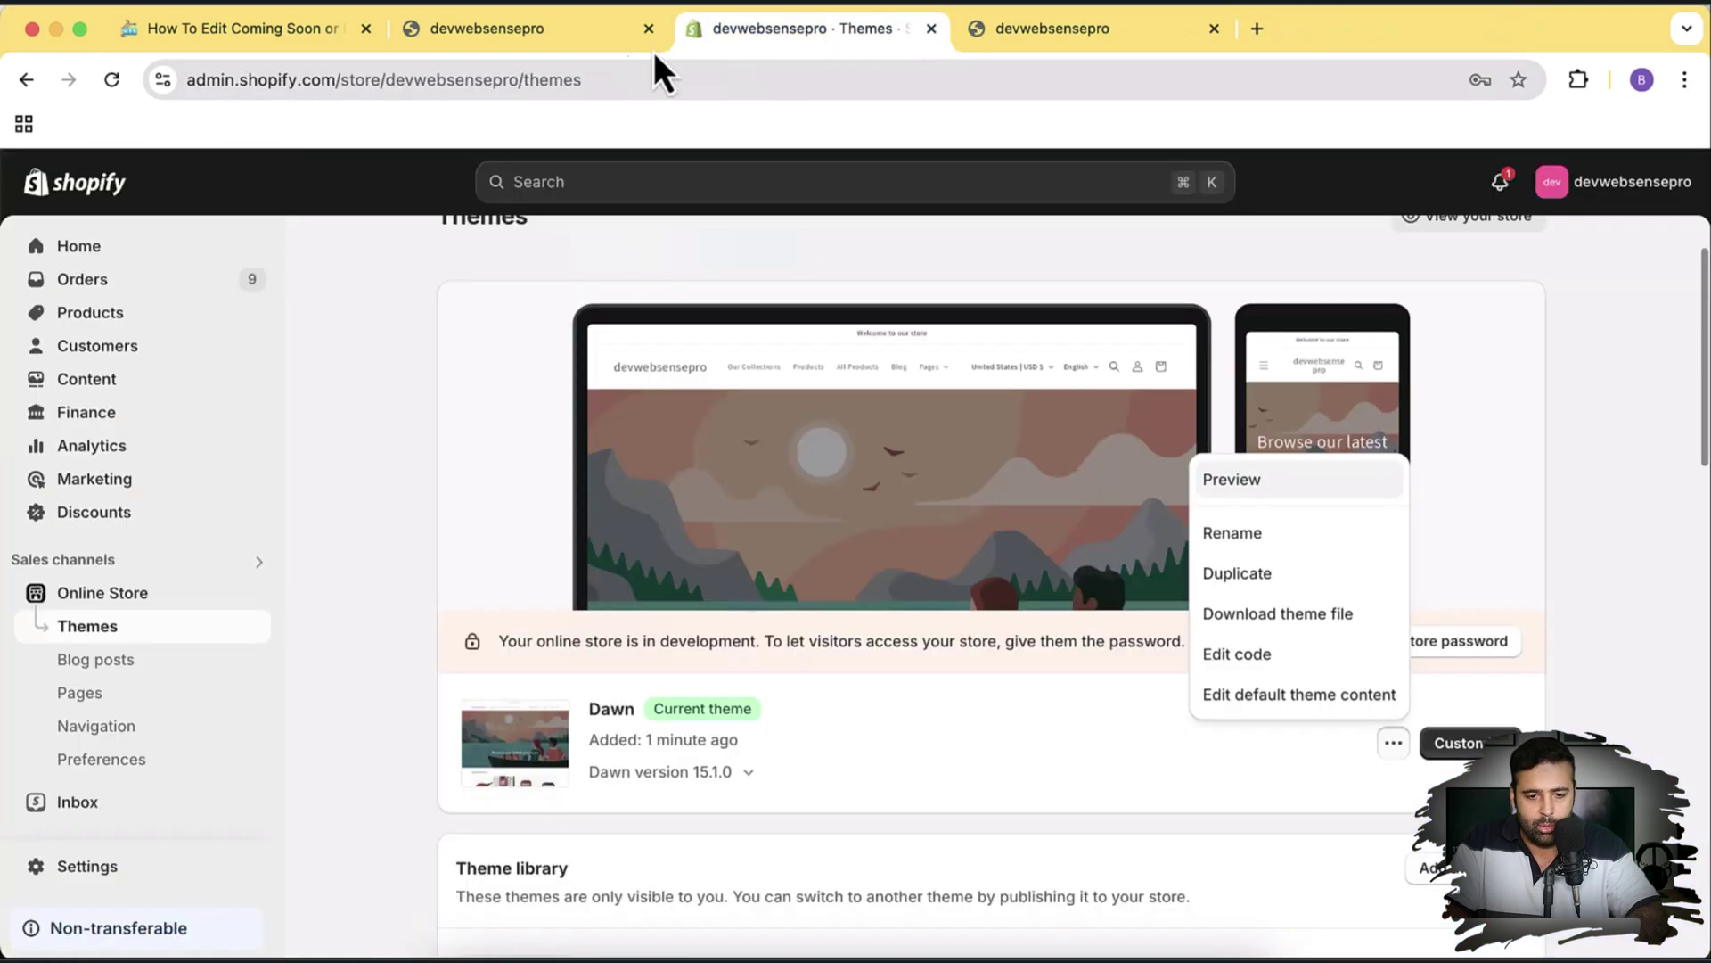
pyautogui.click(596, 38)
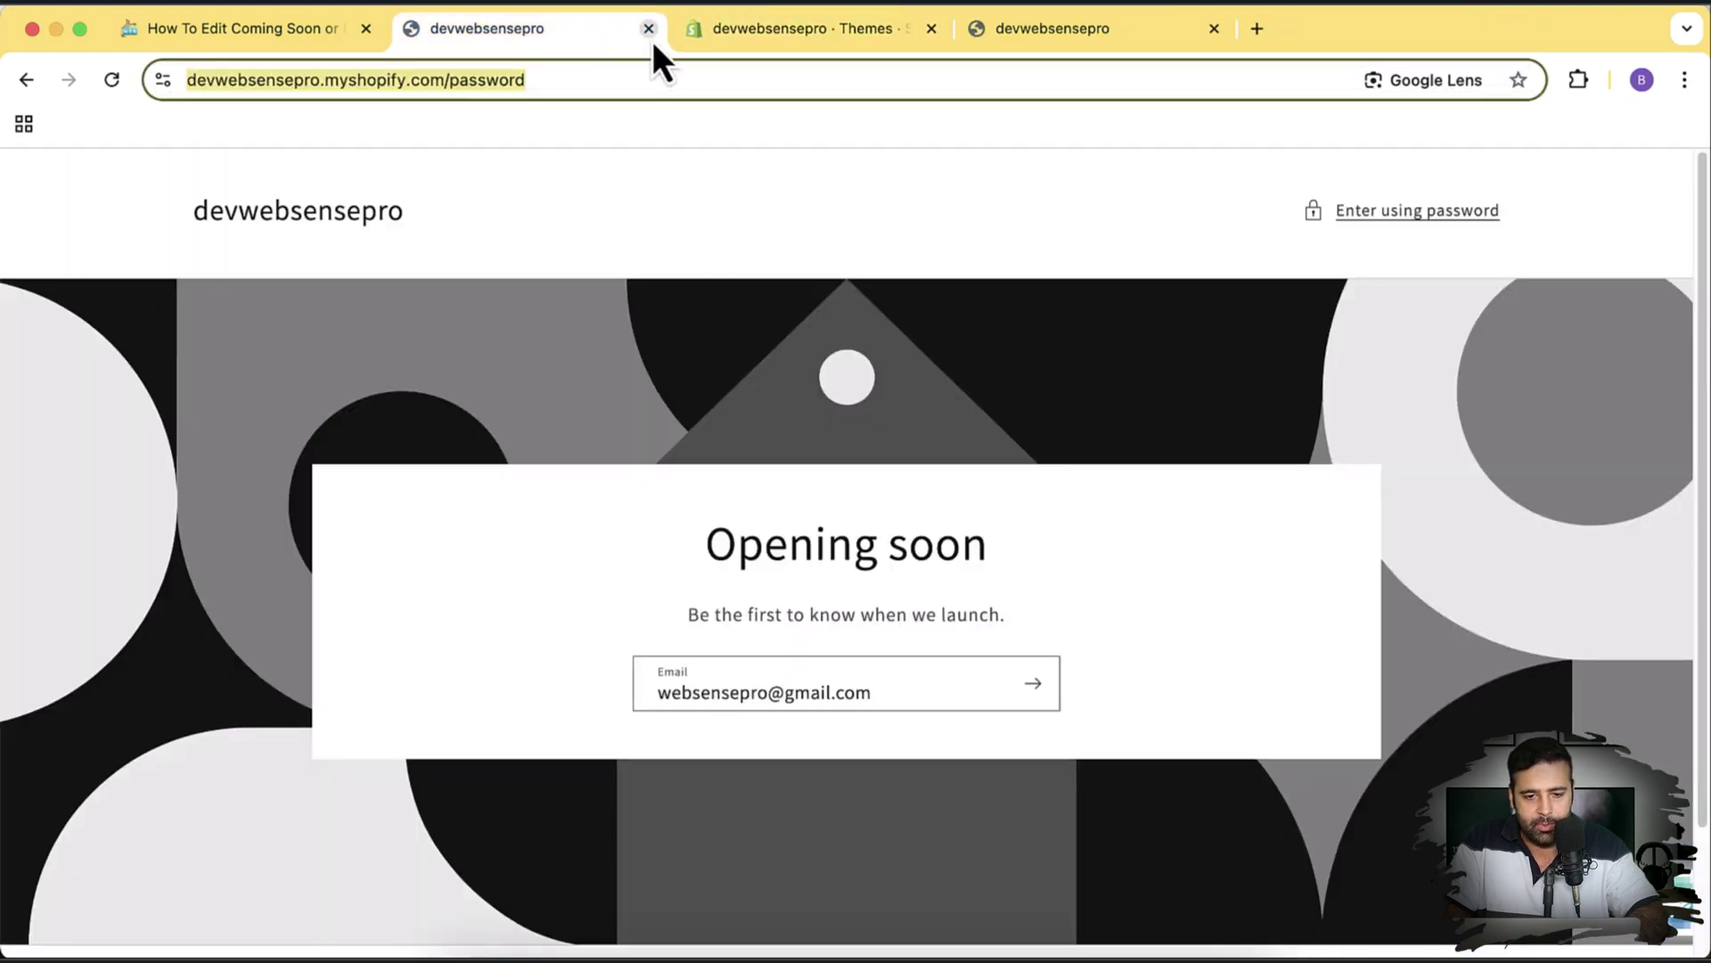
pyautogui.click(652, 39)
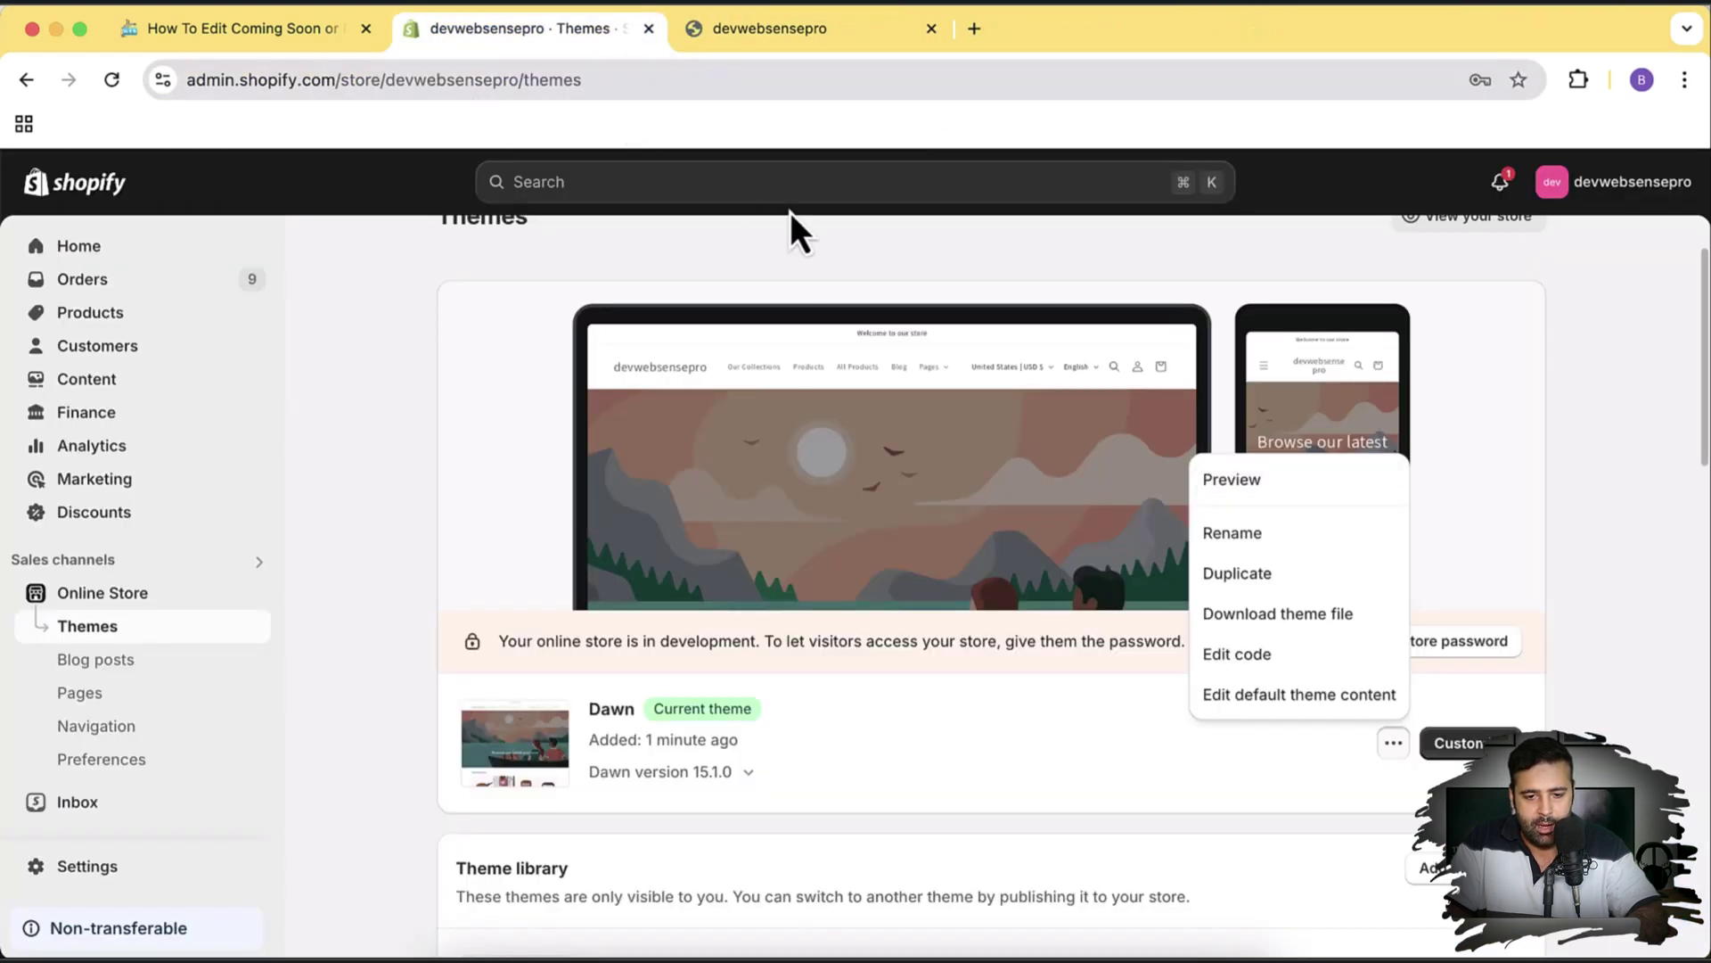
pyautogui.click(1549, 361)
pyautogui.scroll(-3, 1617, 506)
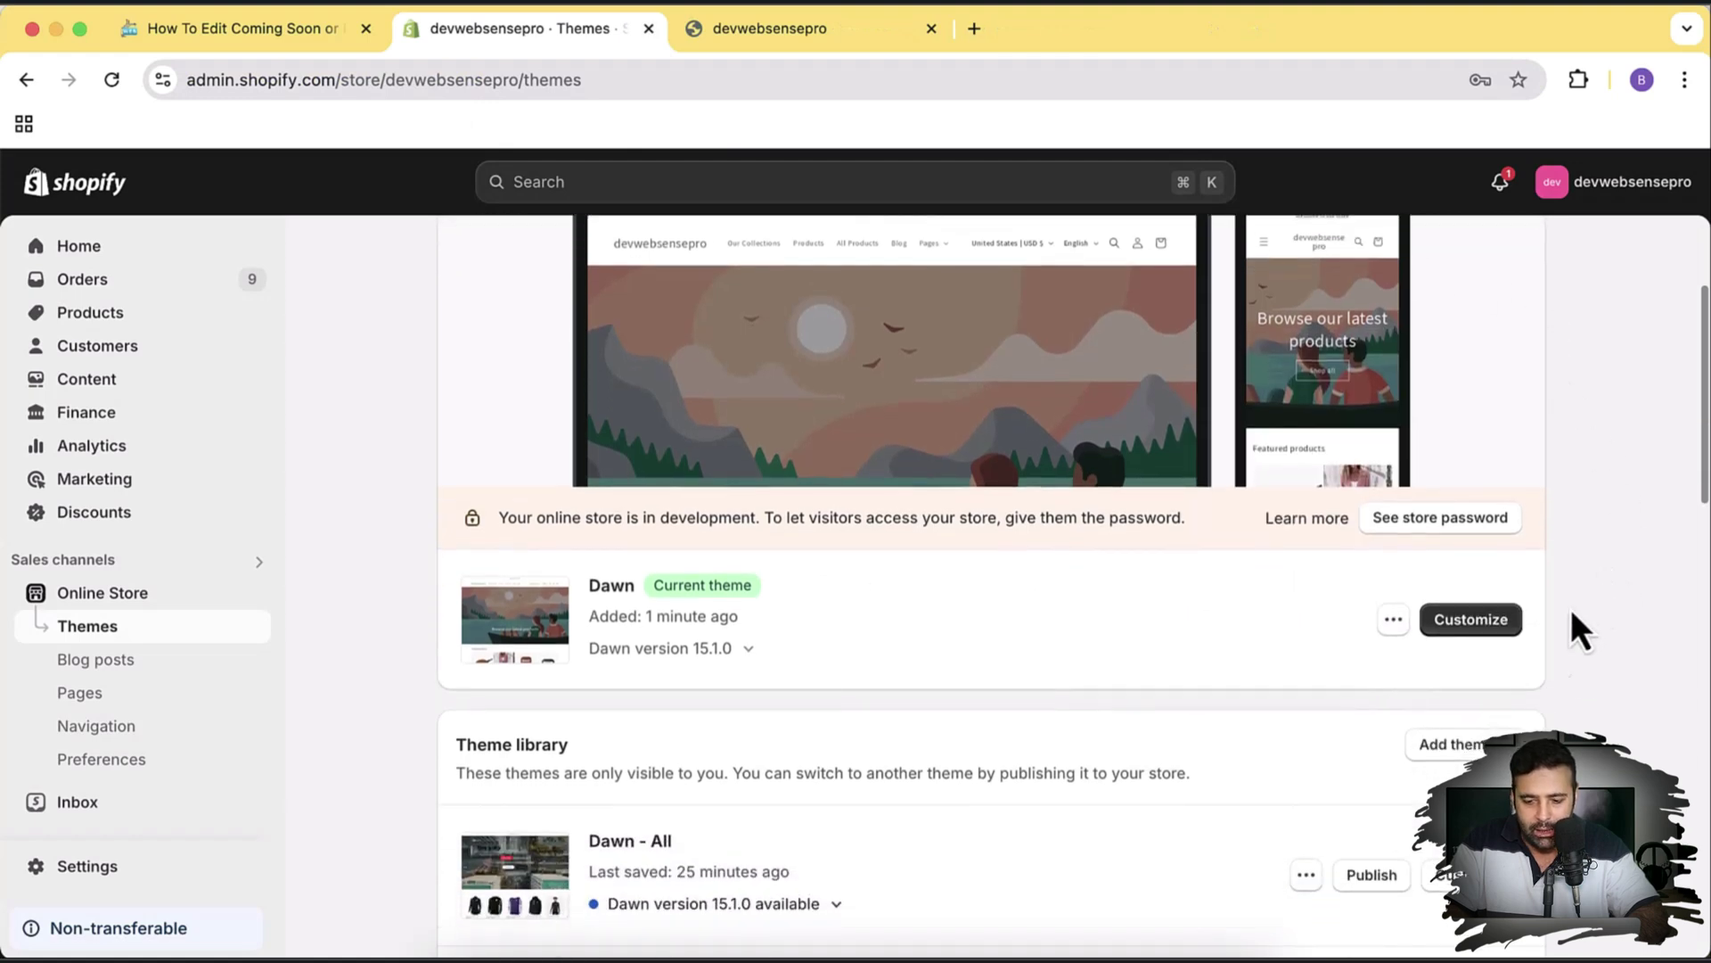
# Step: Open the Dawn theme's code editor and expand the sections folder
pyautogui.click(1394, 620)
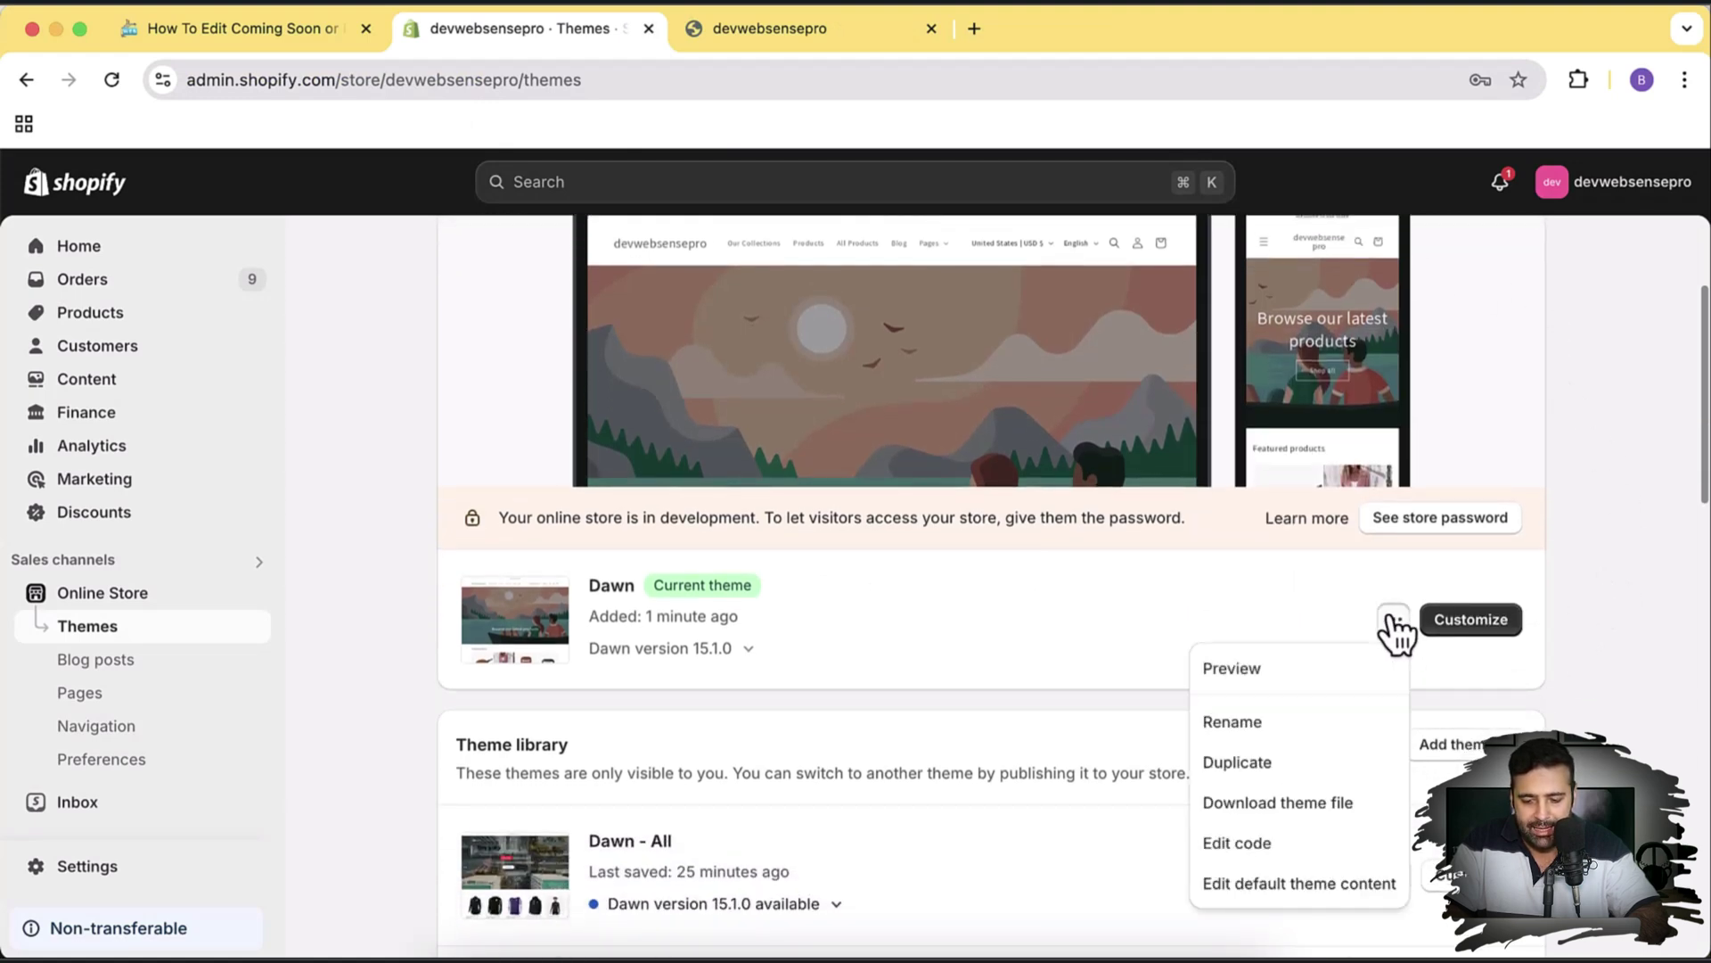
pyautogui.click(1341, 843)
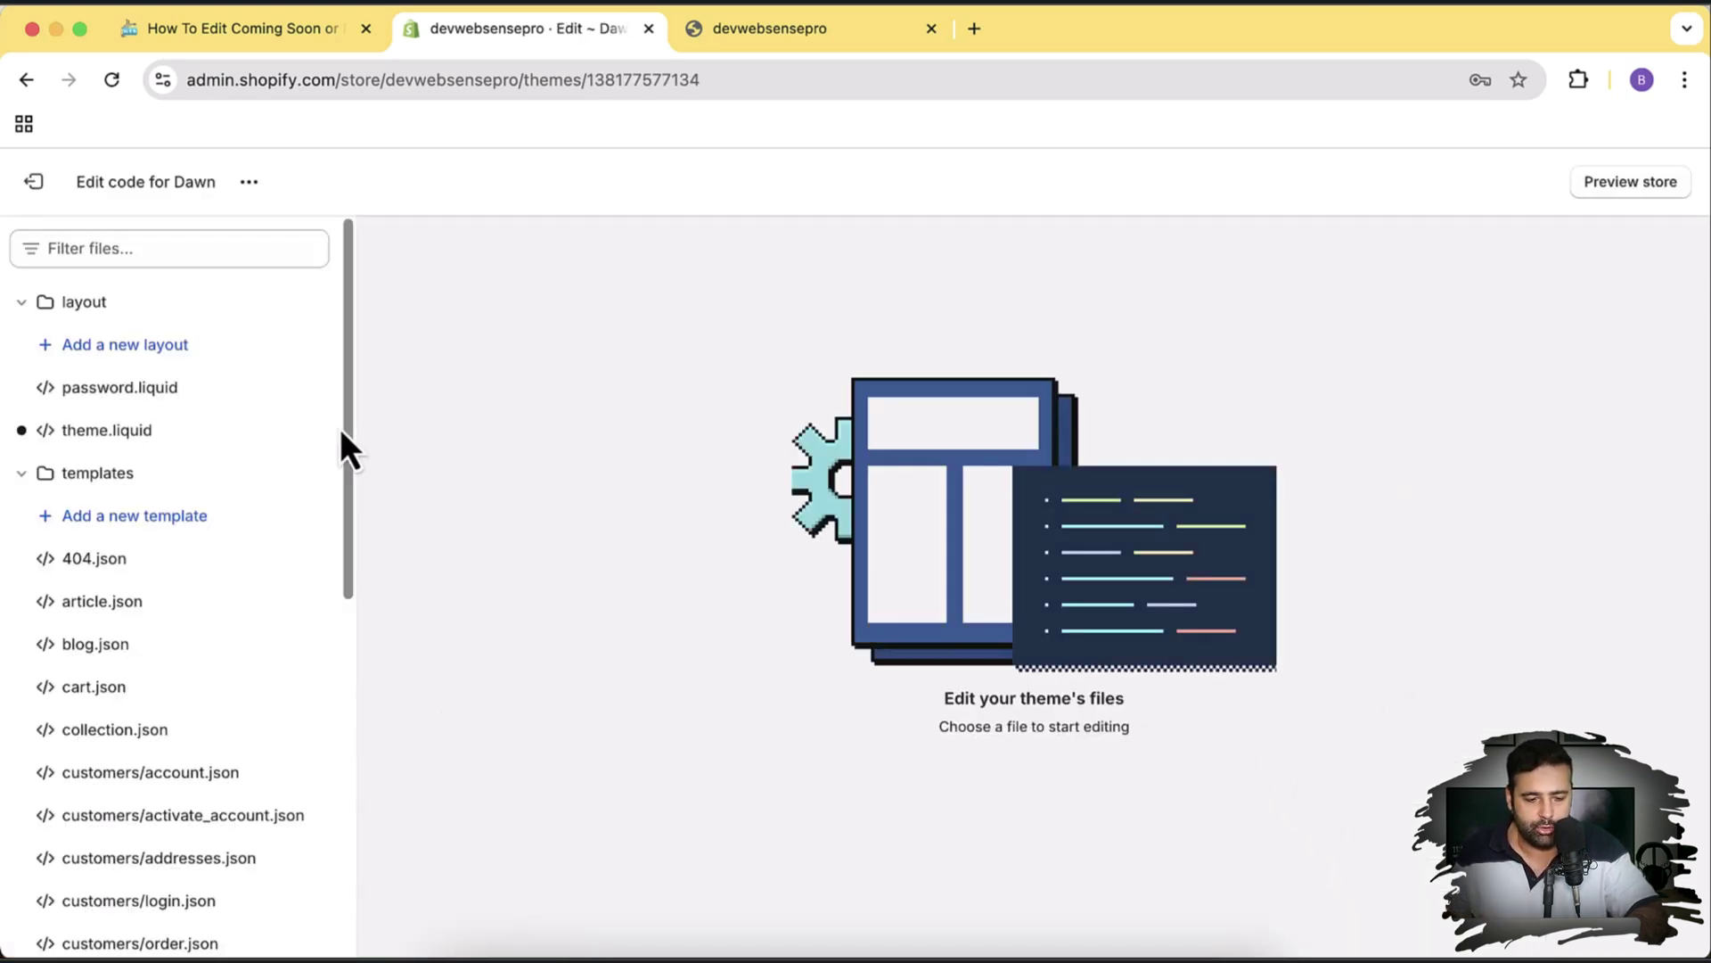
pyautogui.scroll(-6, 312, 424)
pyautogui.scroll(-3, 312, 424)
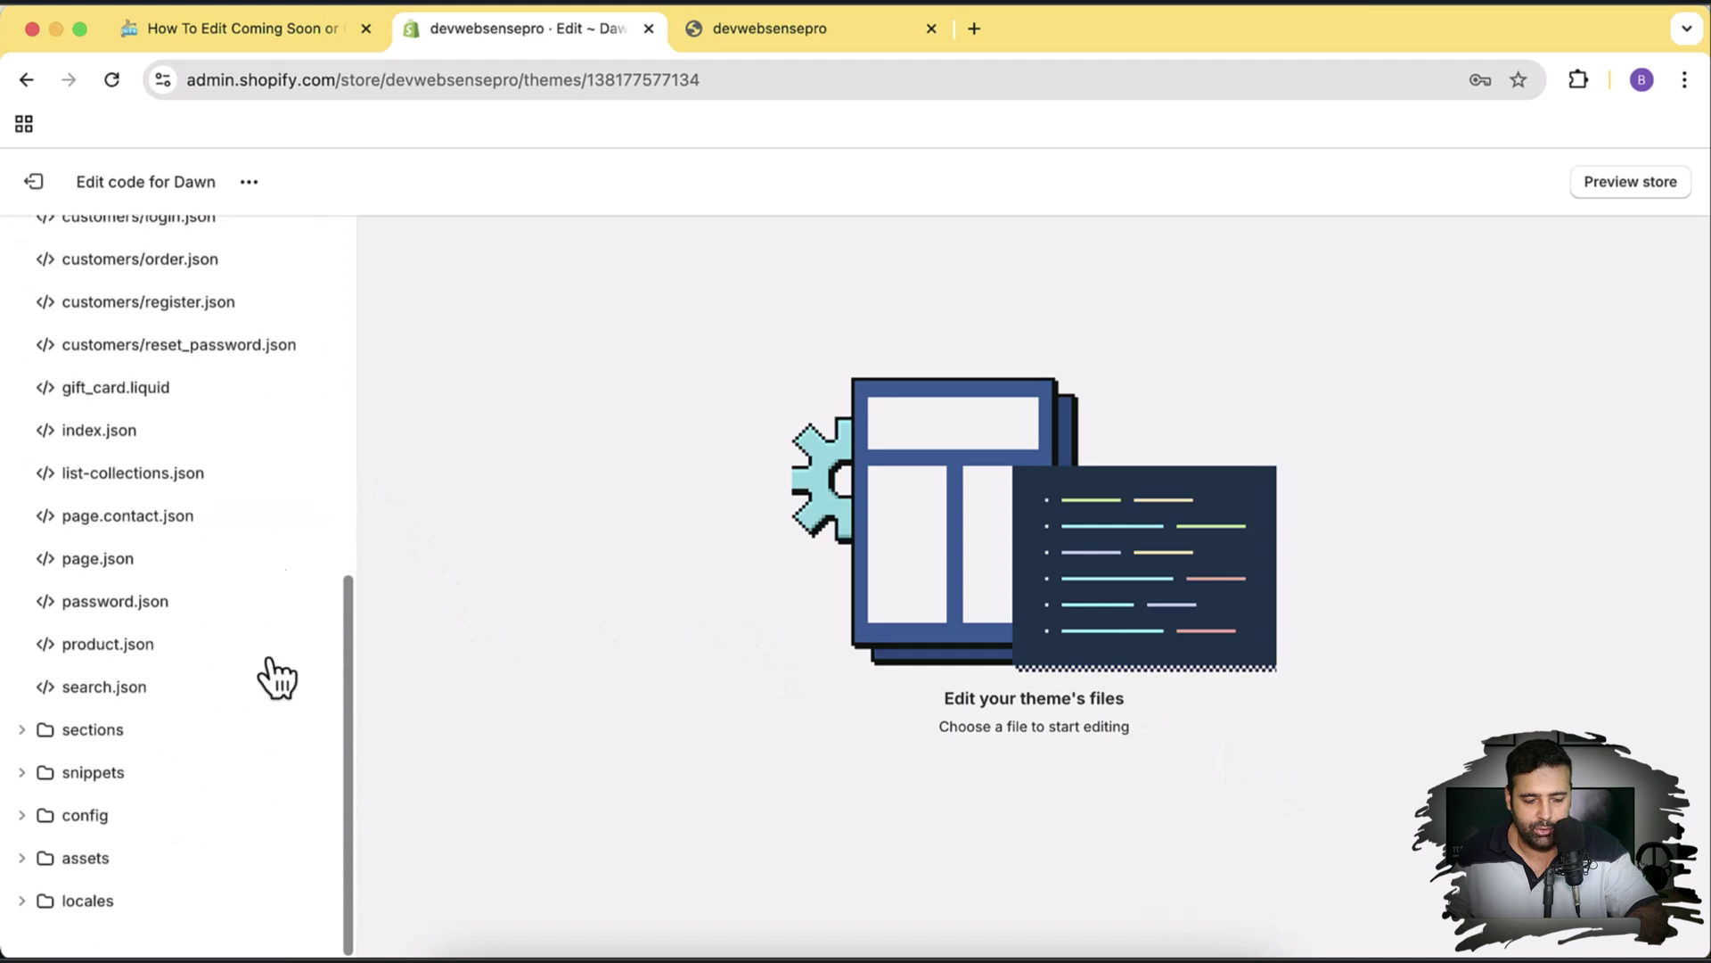
pyautogui.click(20, 731)
pyautogui.scroll(-2, 223, 624)
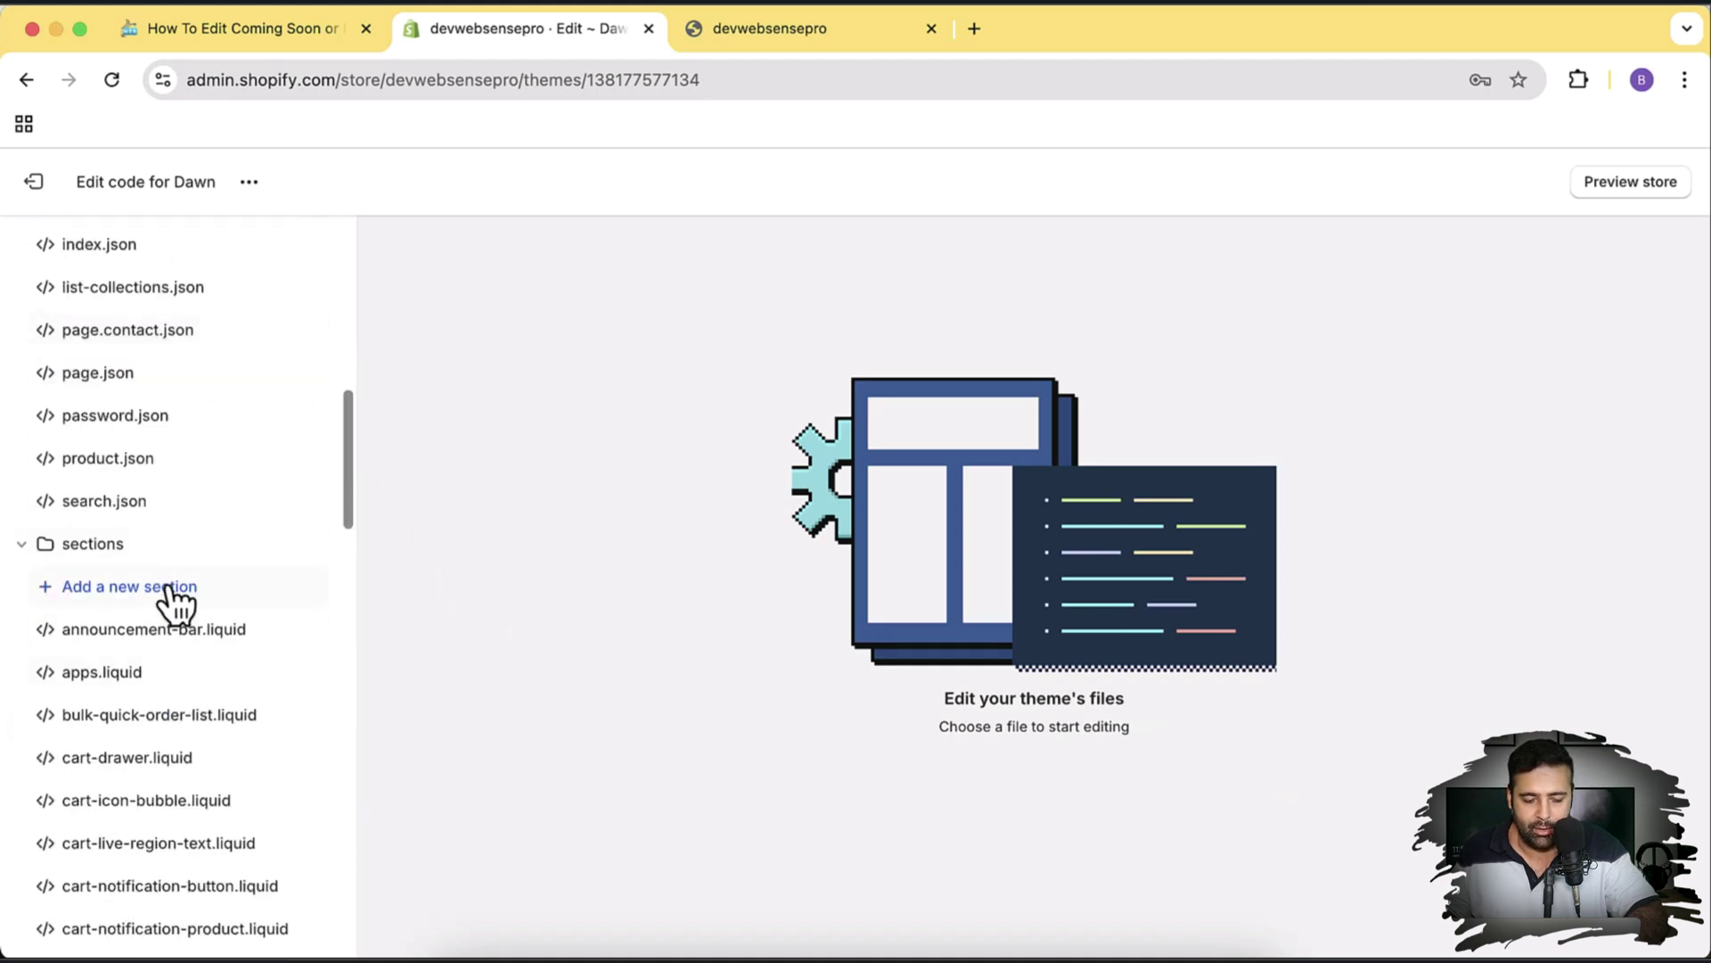
# Step: Create a coming-soon section file, delete its default schema code, and go to the blog
pyautogui.click(169, 588)
pyautogui.click(914, 606)
pyautogui.write('coming-soon')
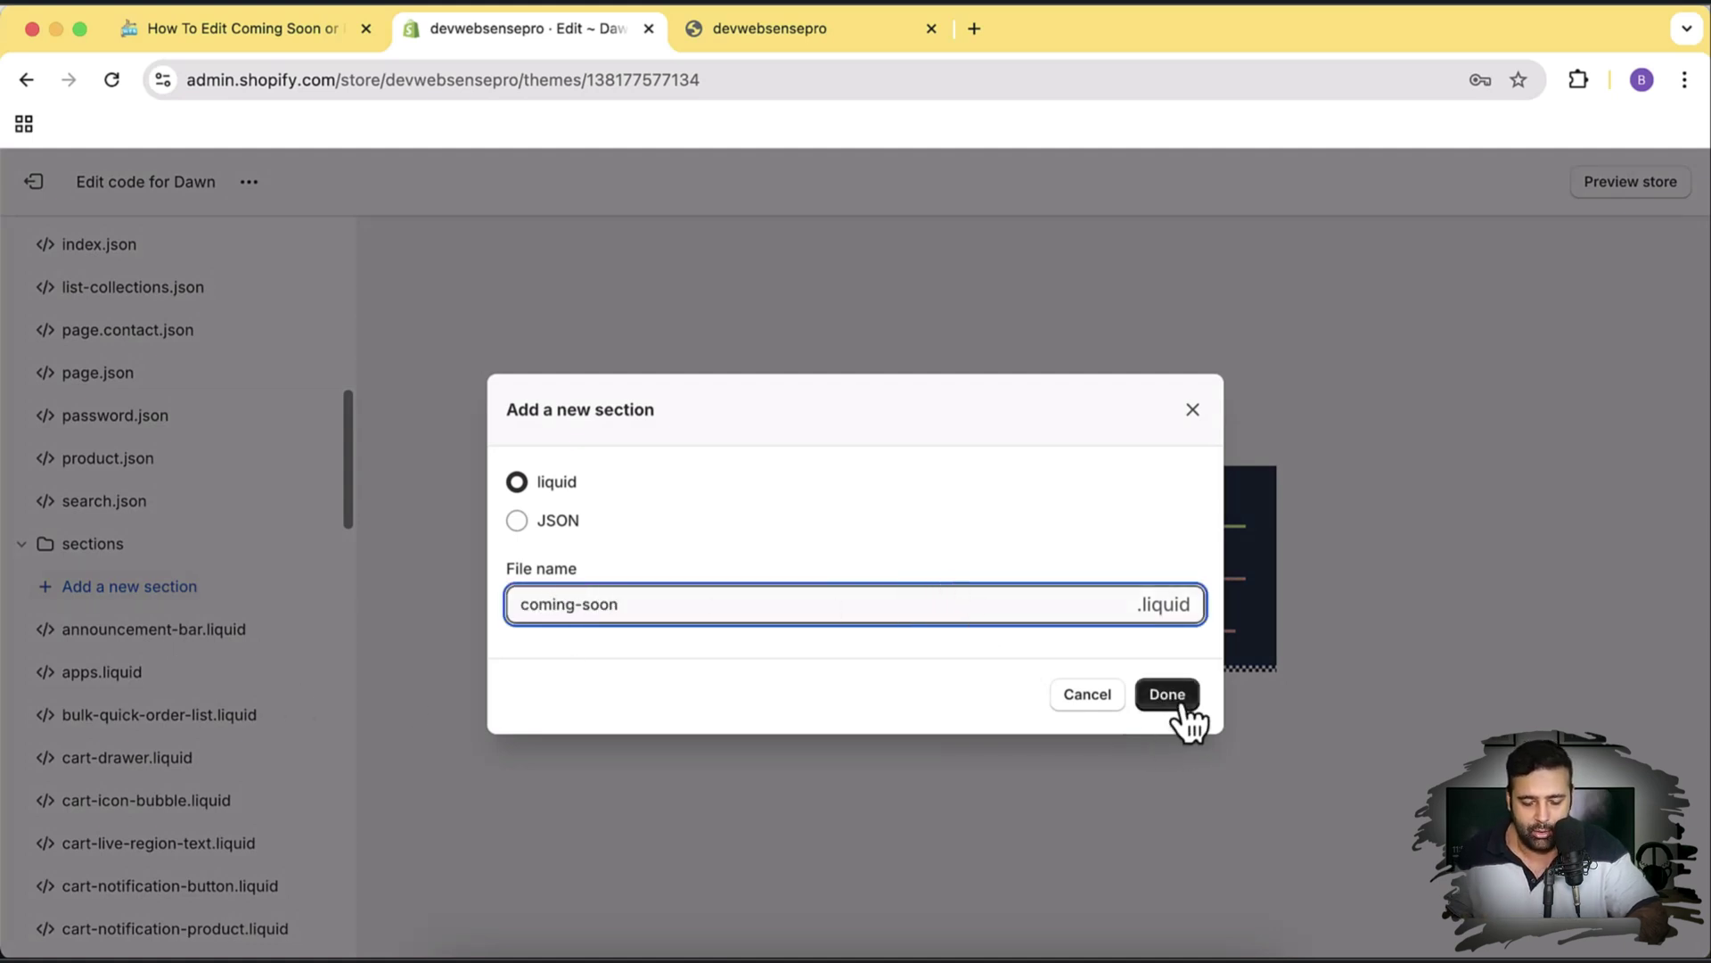
pyautogui.click(1174, 700)
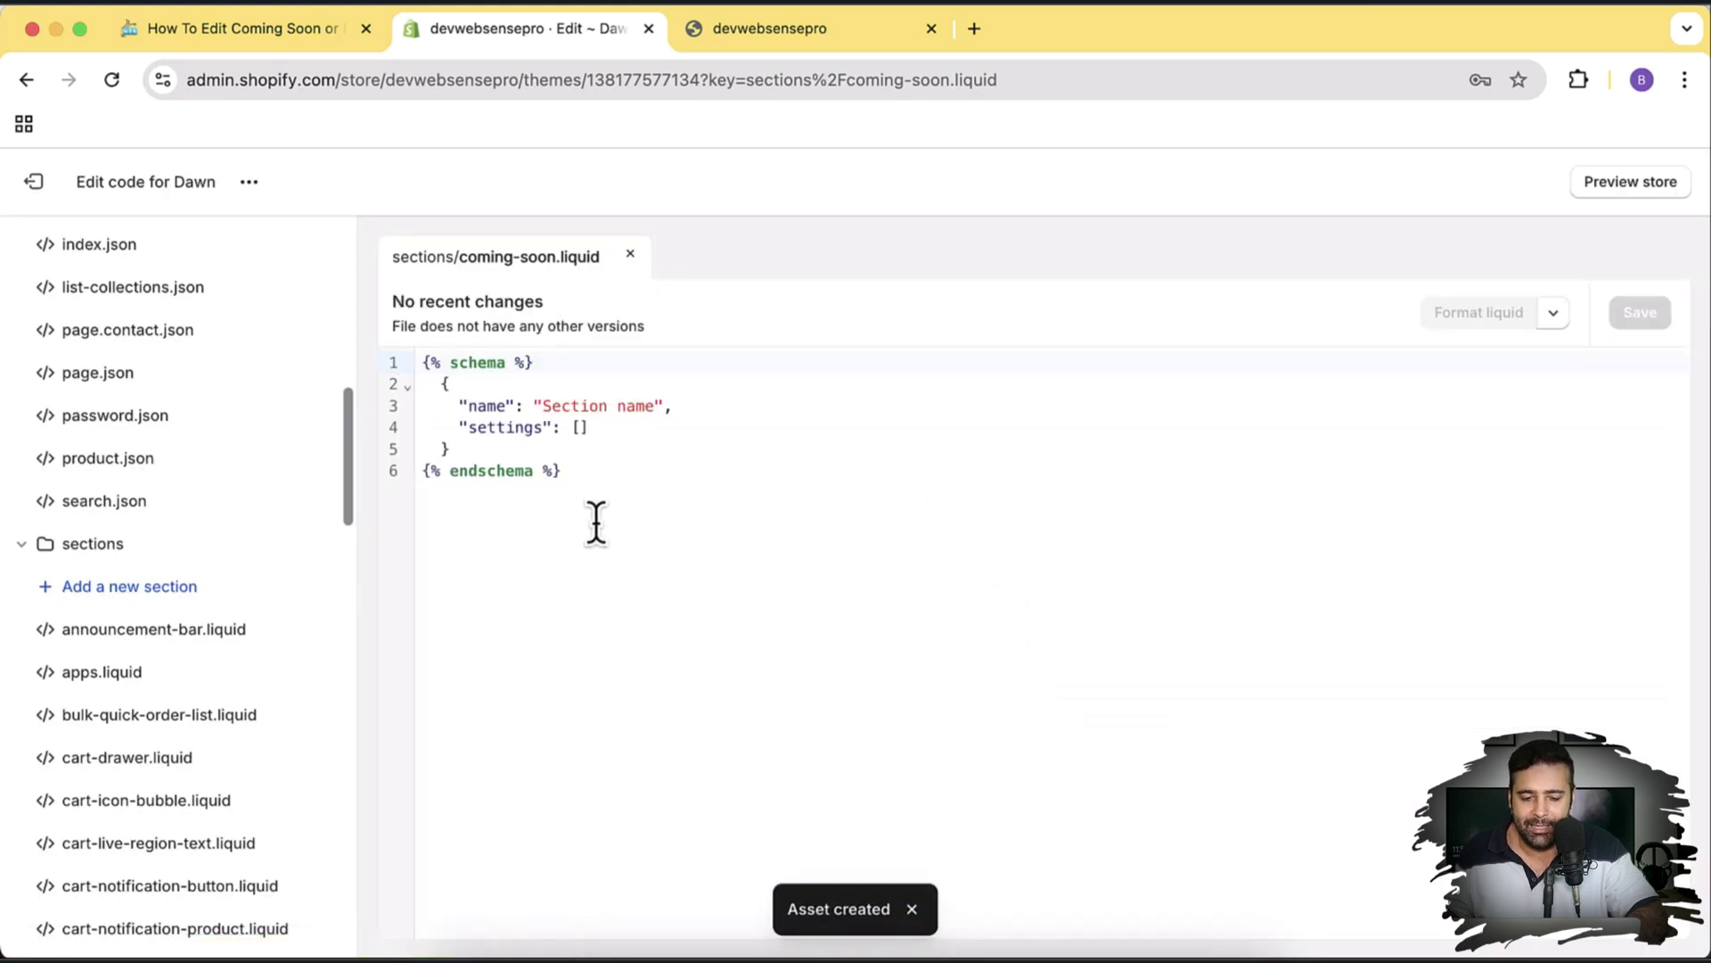
pyautogui.moveTo(596, 484); pyautogui.dragTo(415, 353)
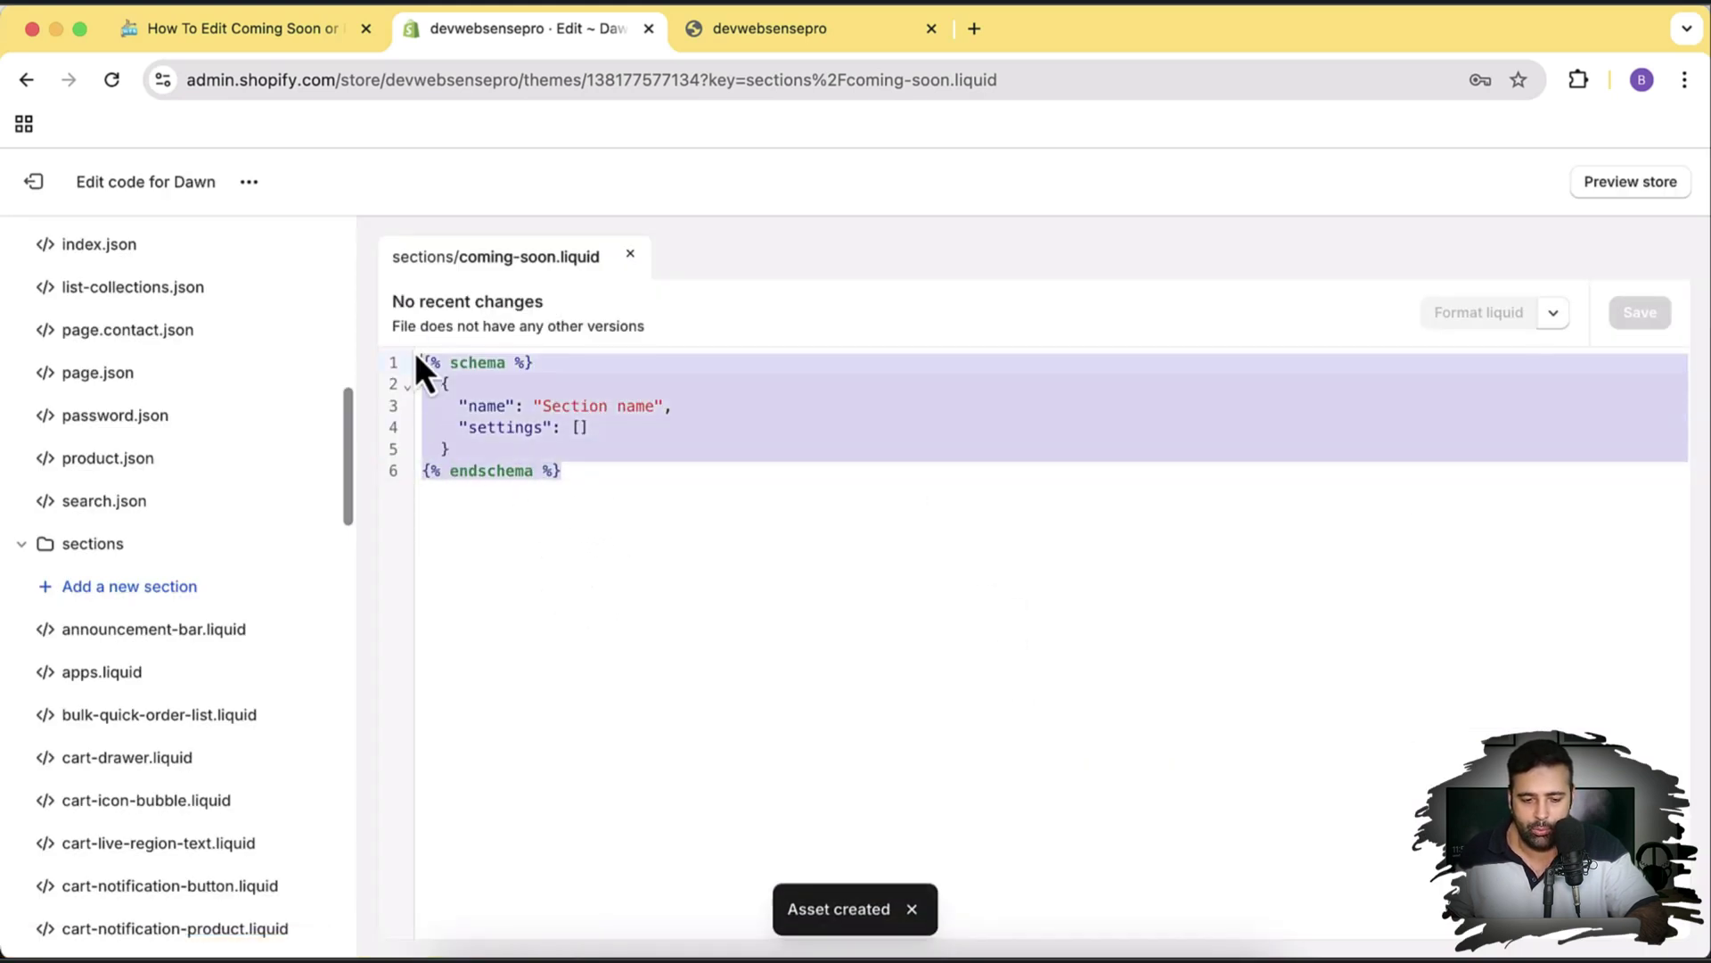
pyautogui.press('BackSpace')
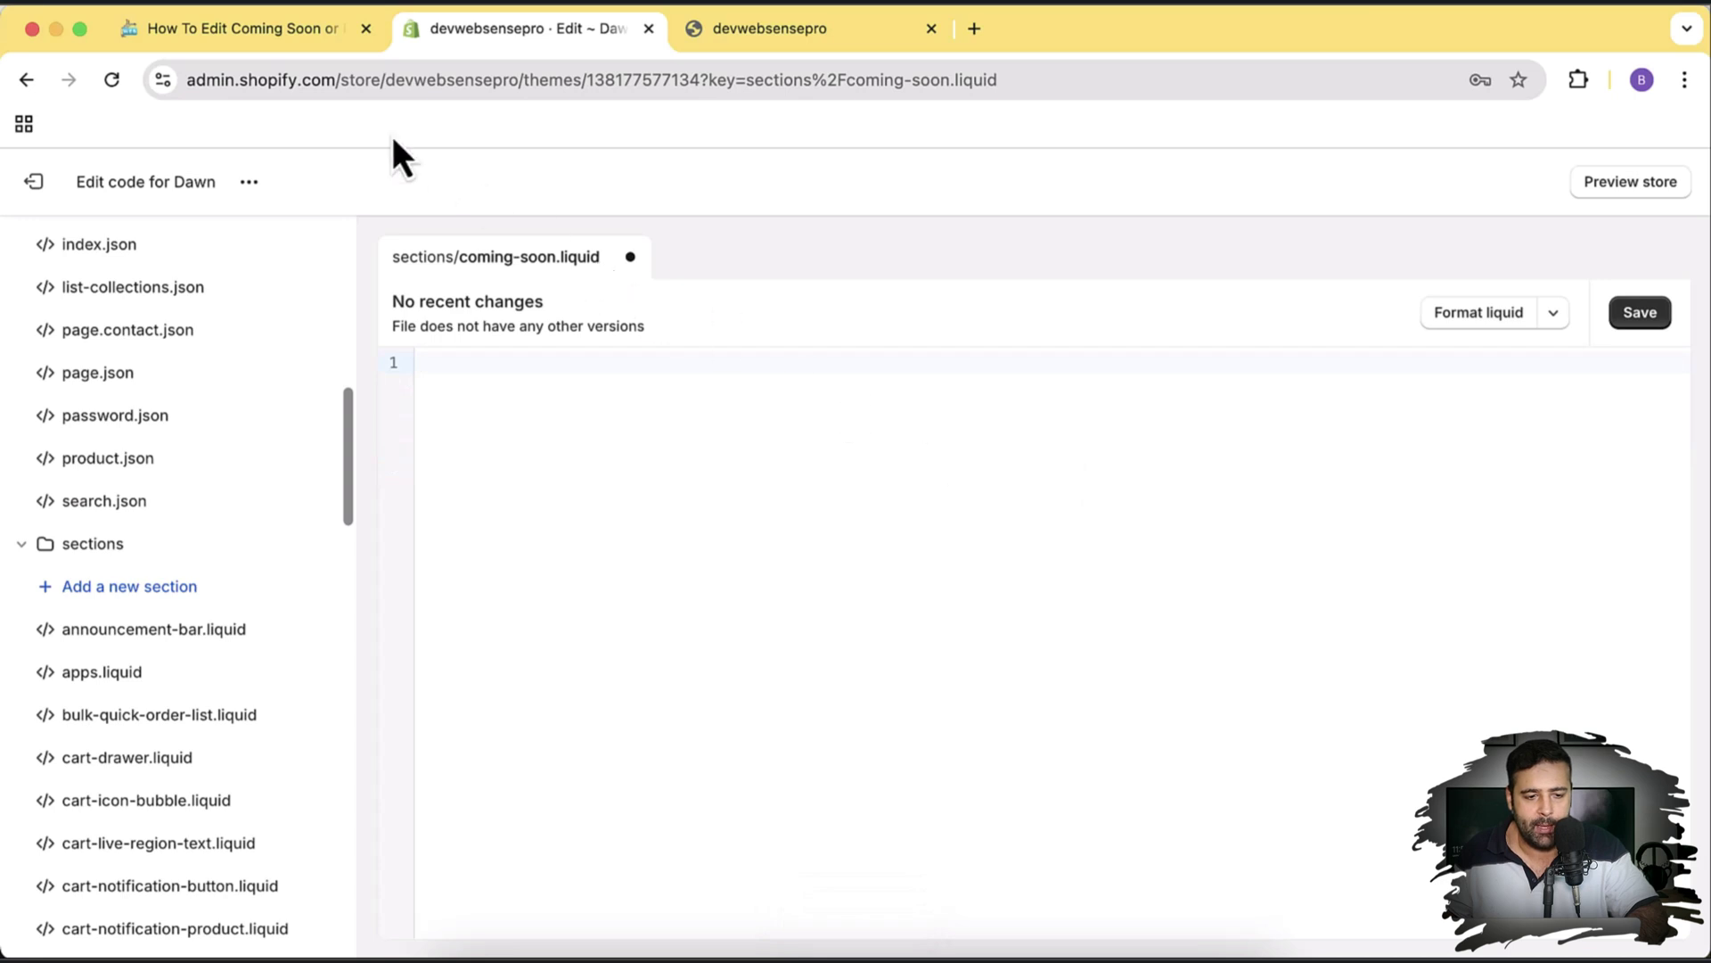
pyautogui.click(280, 40)
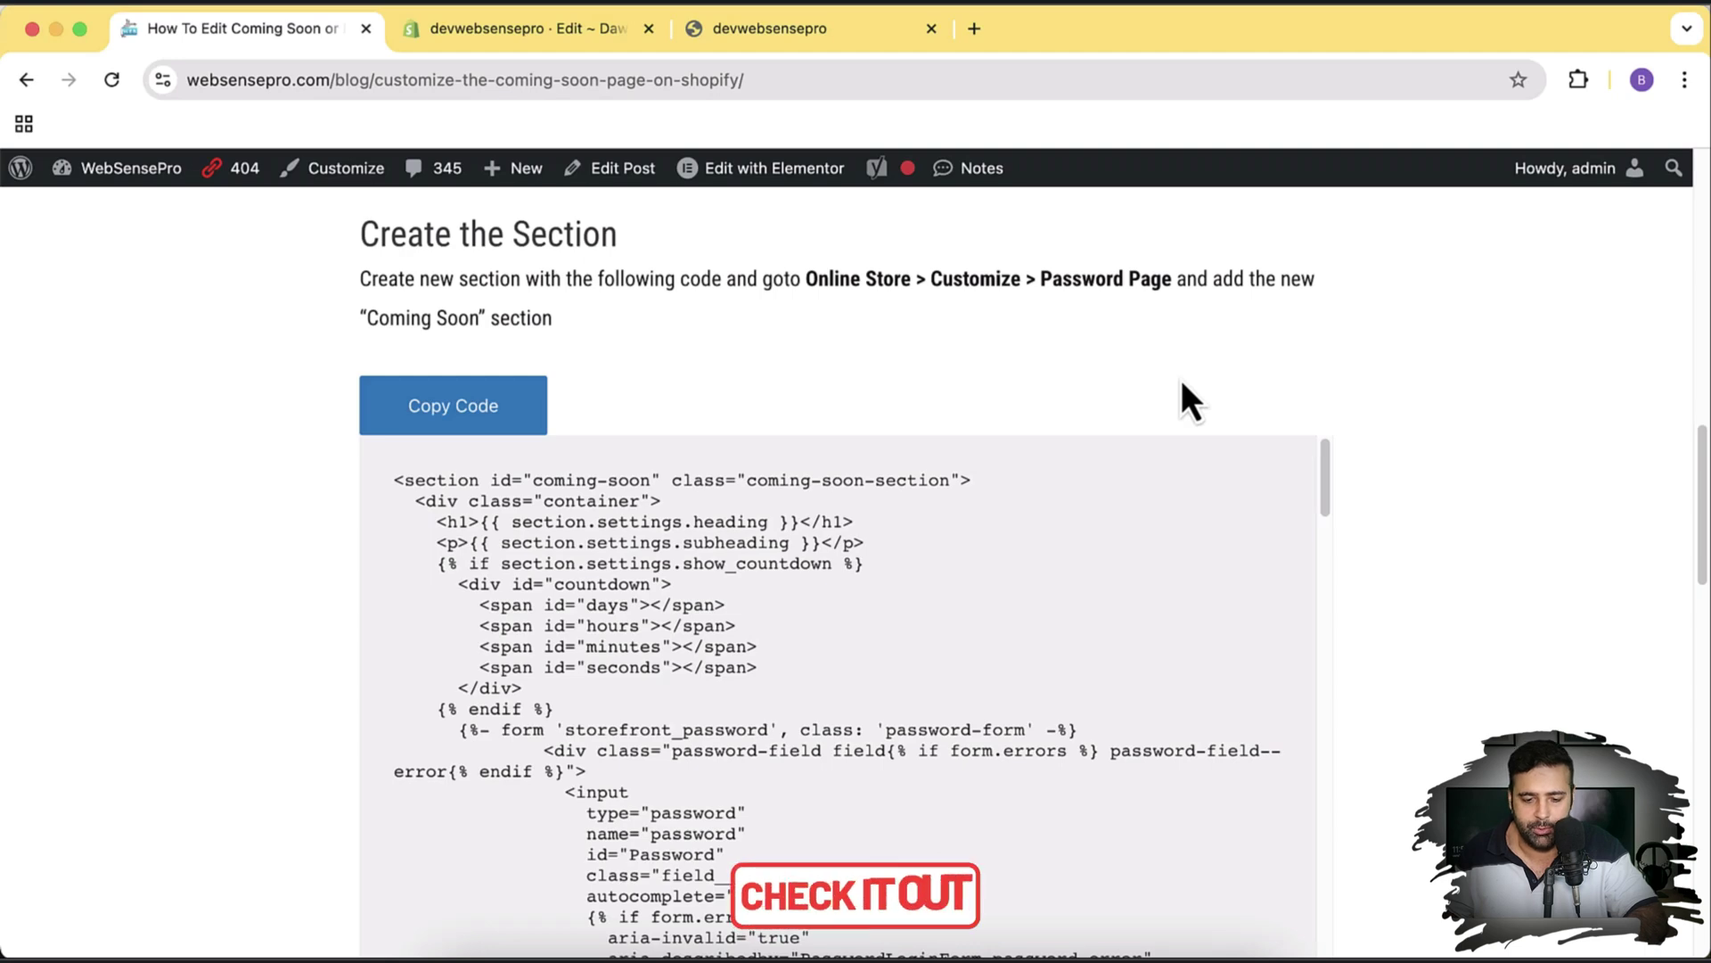
# Step: Copy the blog's 'Create the Section' code and return to the empty coming-soon.liquid editor
pyautogui.scroll(-5, 1368, 464)
pyautogui.scroll(-2, 1360, 446)
pyautogui.scroll(5, 1351, 426)
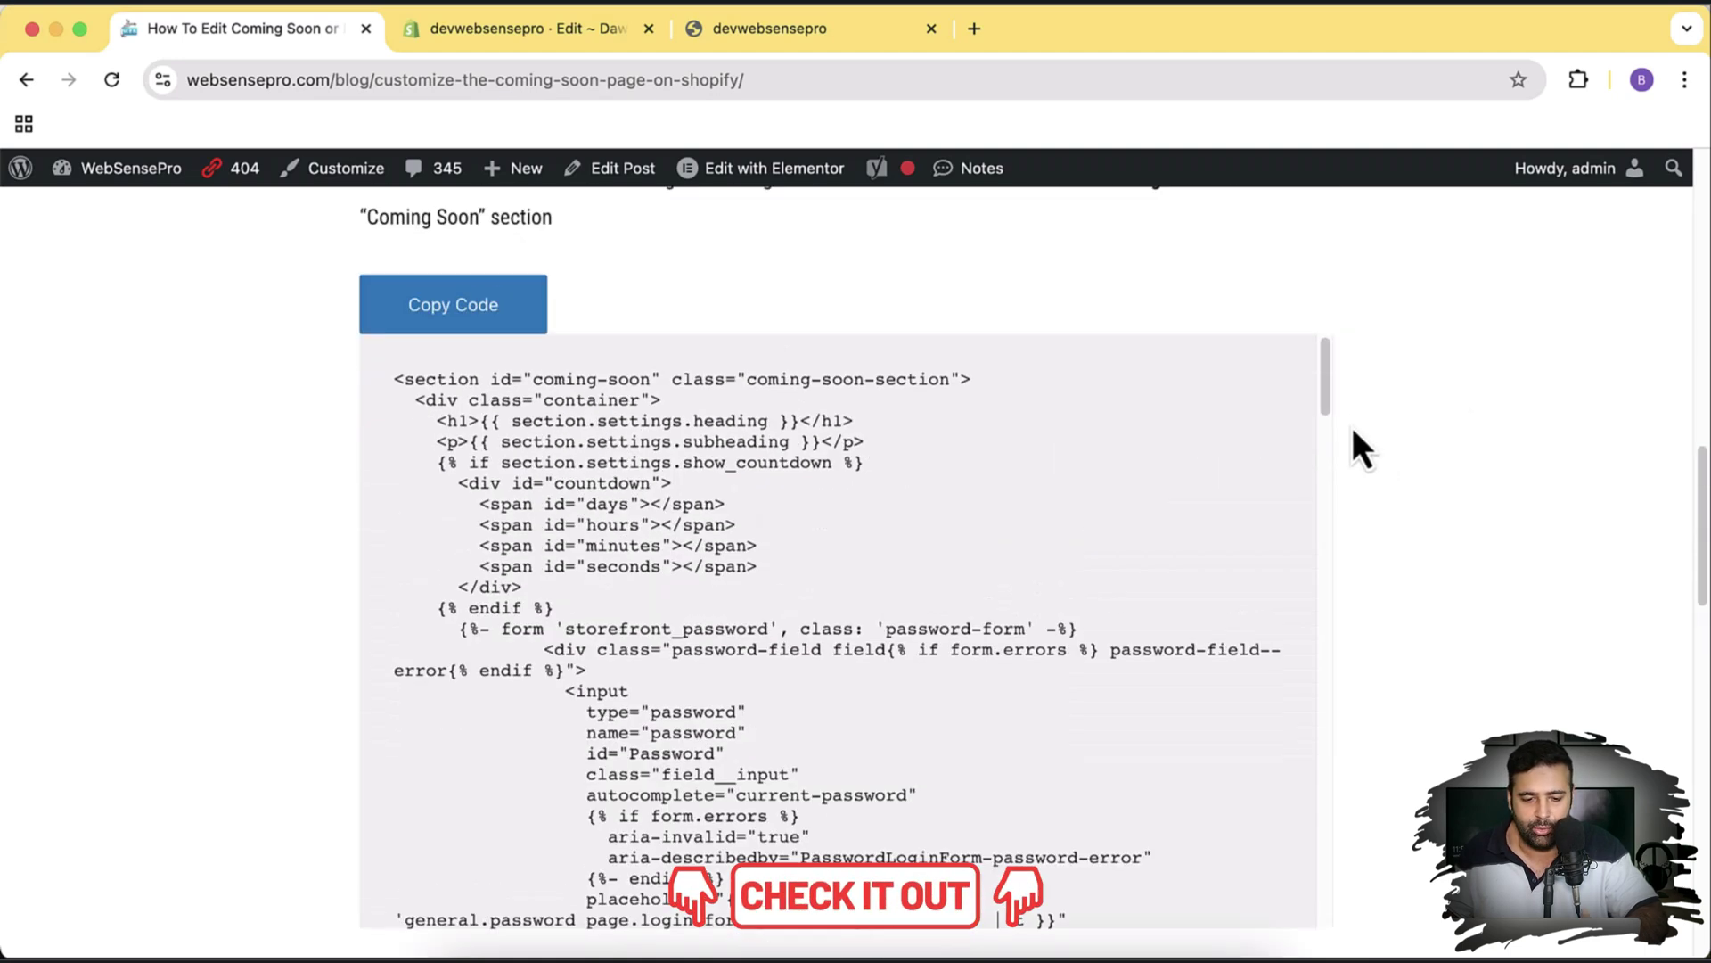
pyautogui.scroll(2, 1352, 426)
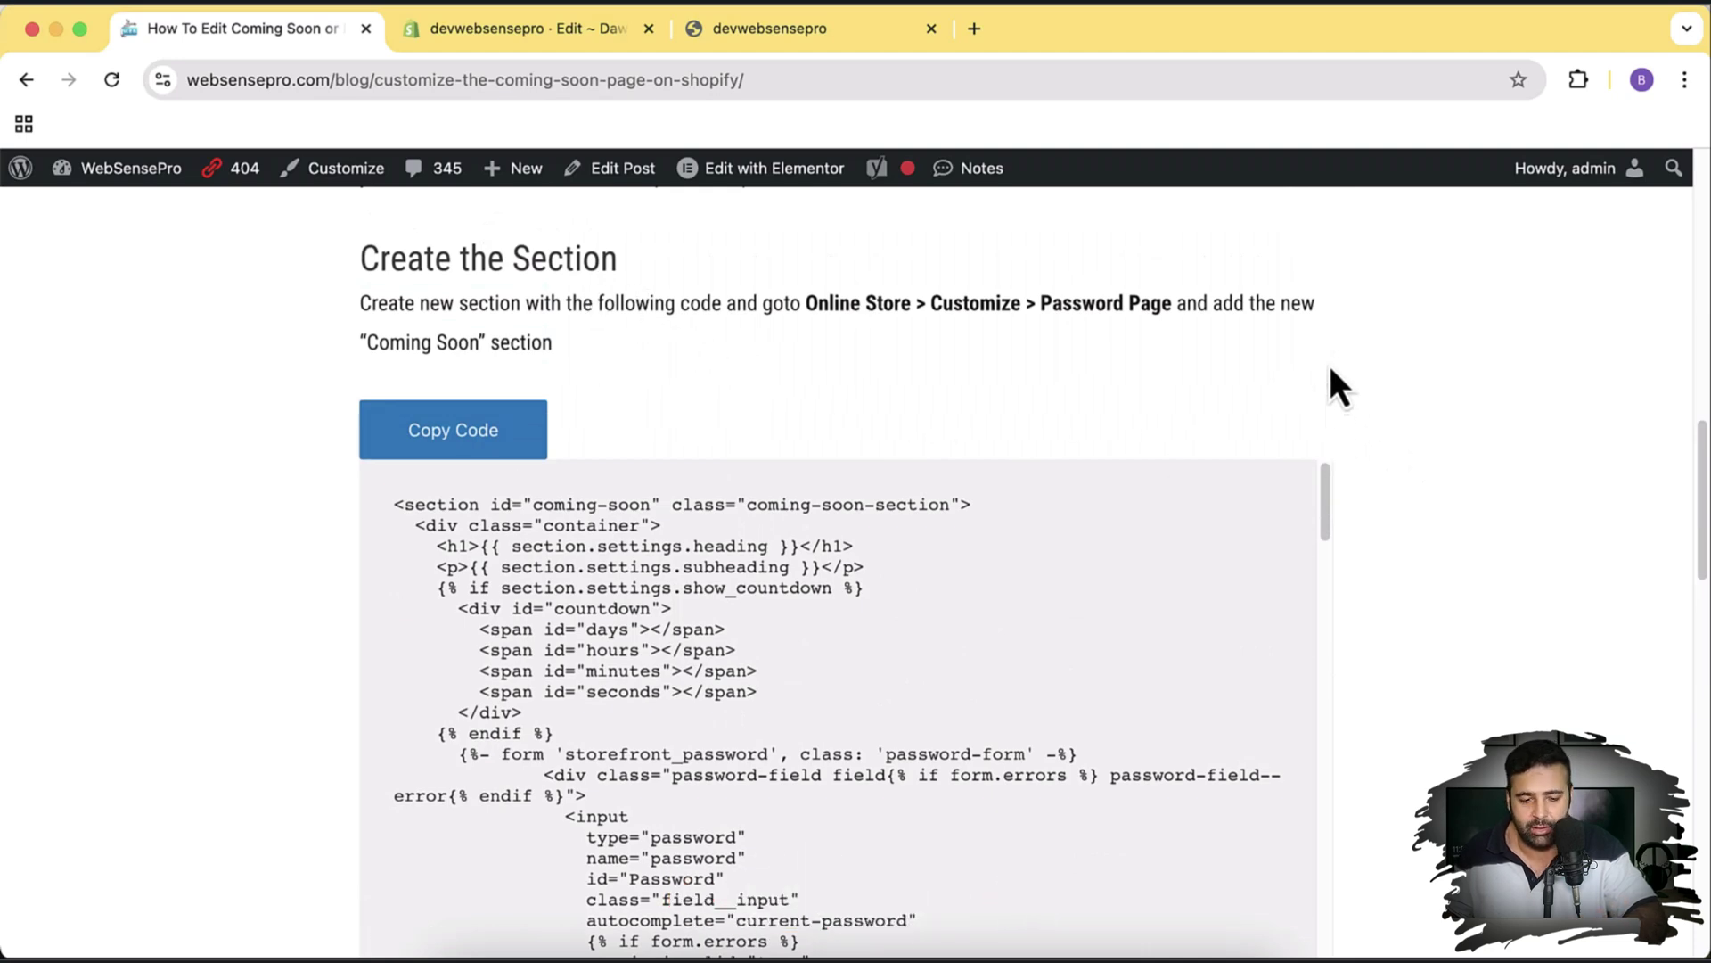
pyautogui.scroll(-3, 1331, 374)
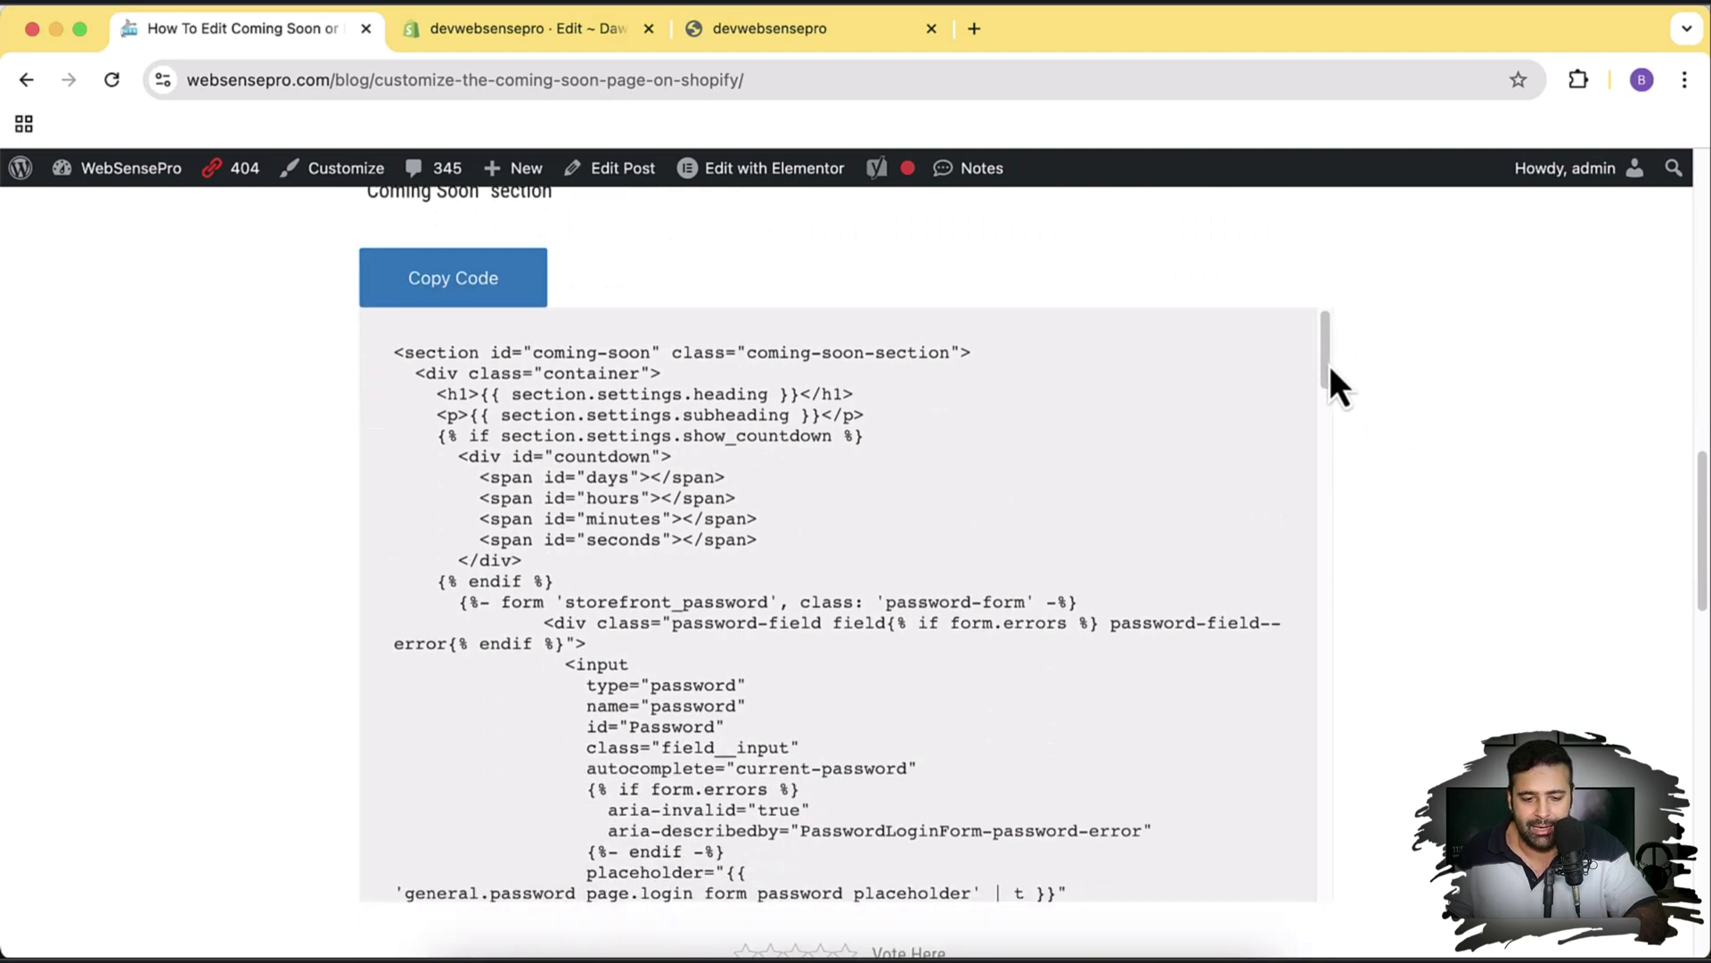
pyautogui.click(473, 316)
pyautogui.scroll(-15, 1004, 439)
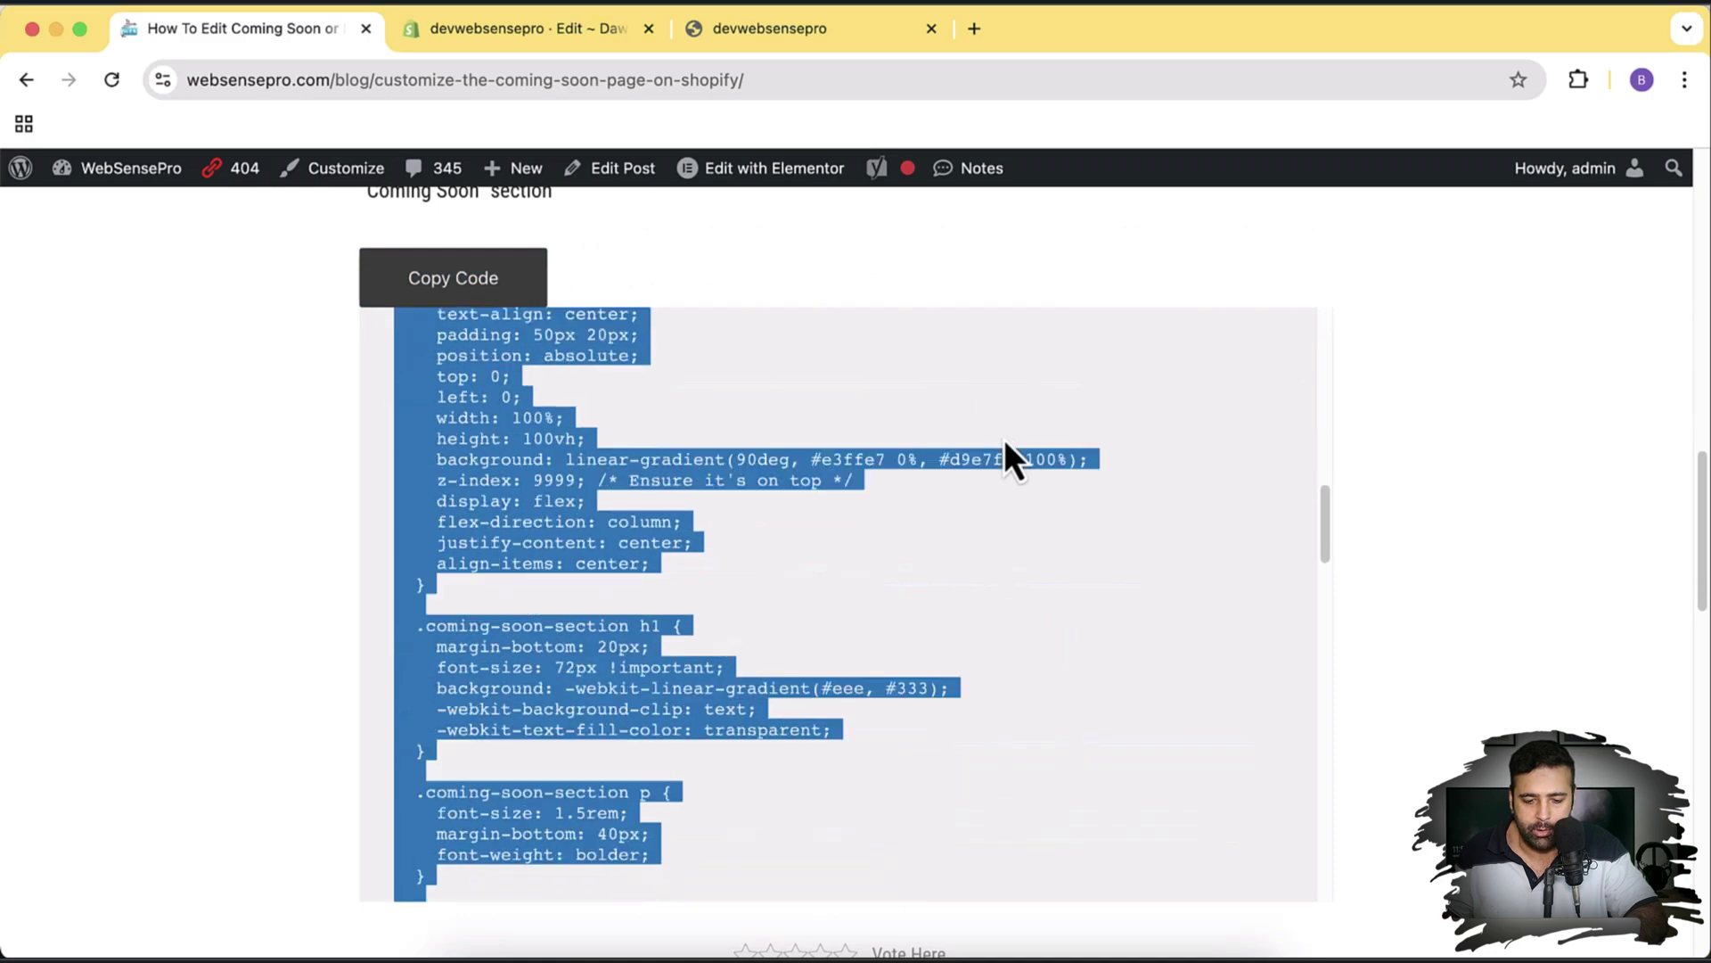
pyautogui.scroll(15, 991, 476)
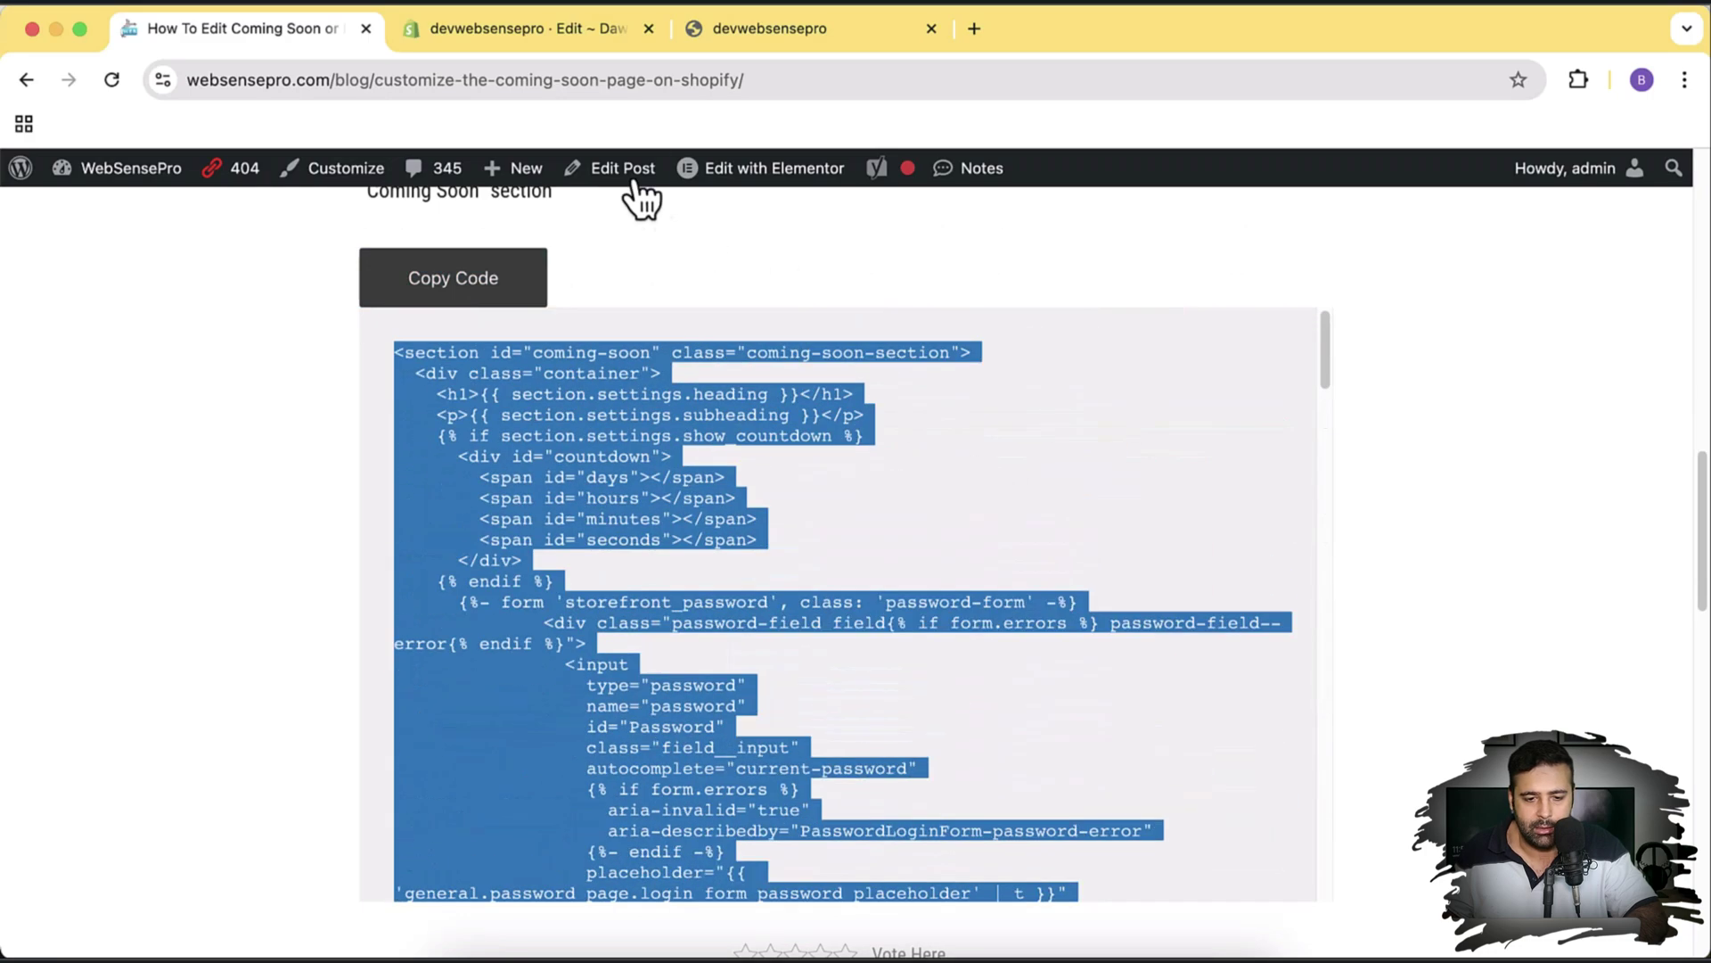
pyautogui.click(575, 36)
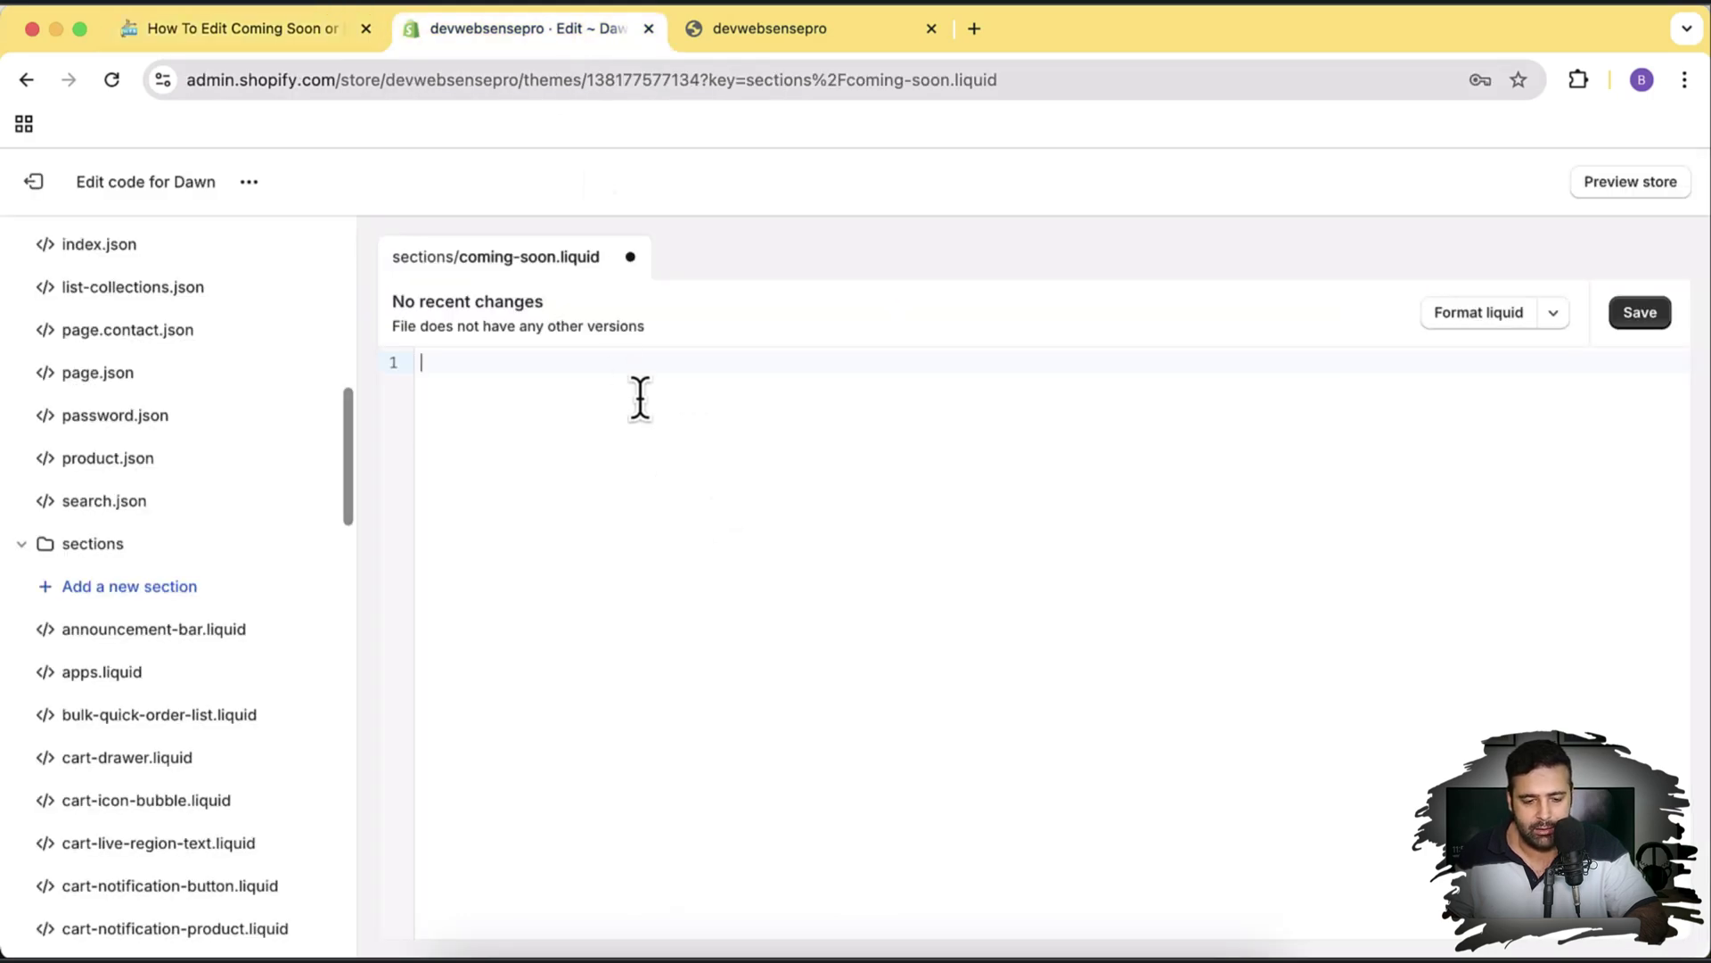
# Step: Paste the copied code into coming-soon.liquid, save it, and open the Dawn theme customizer
pyautogui.press('super+v')
pyautogui.click(1645, 330)
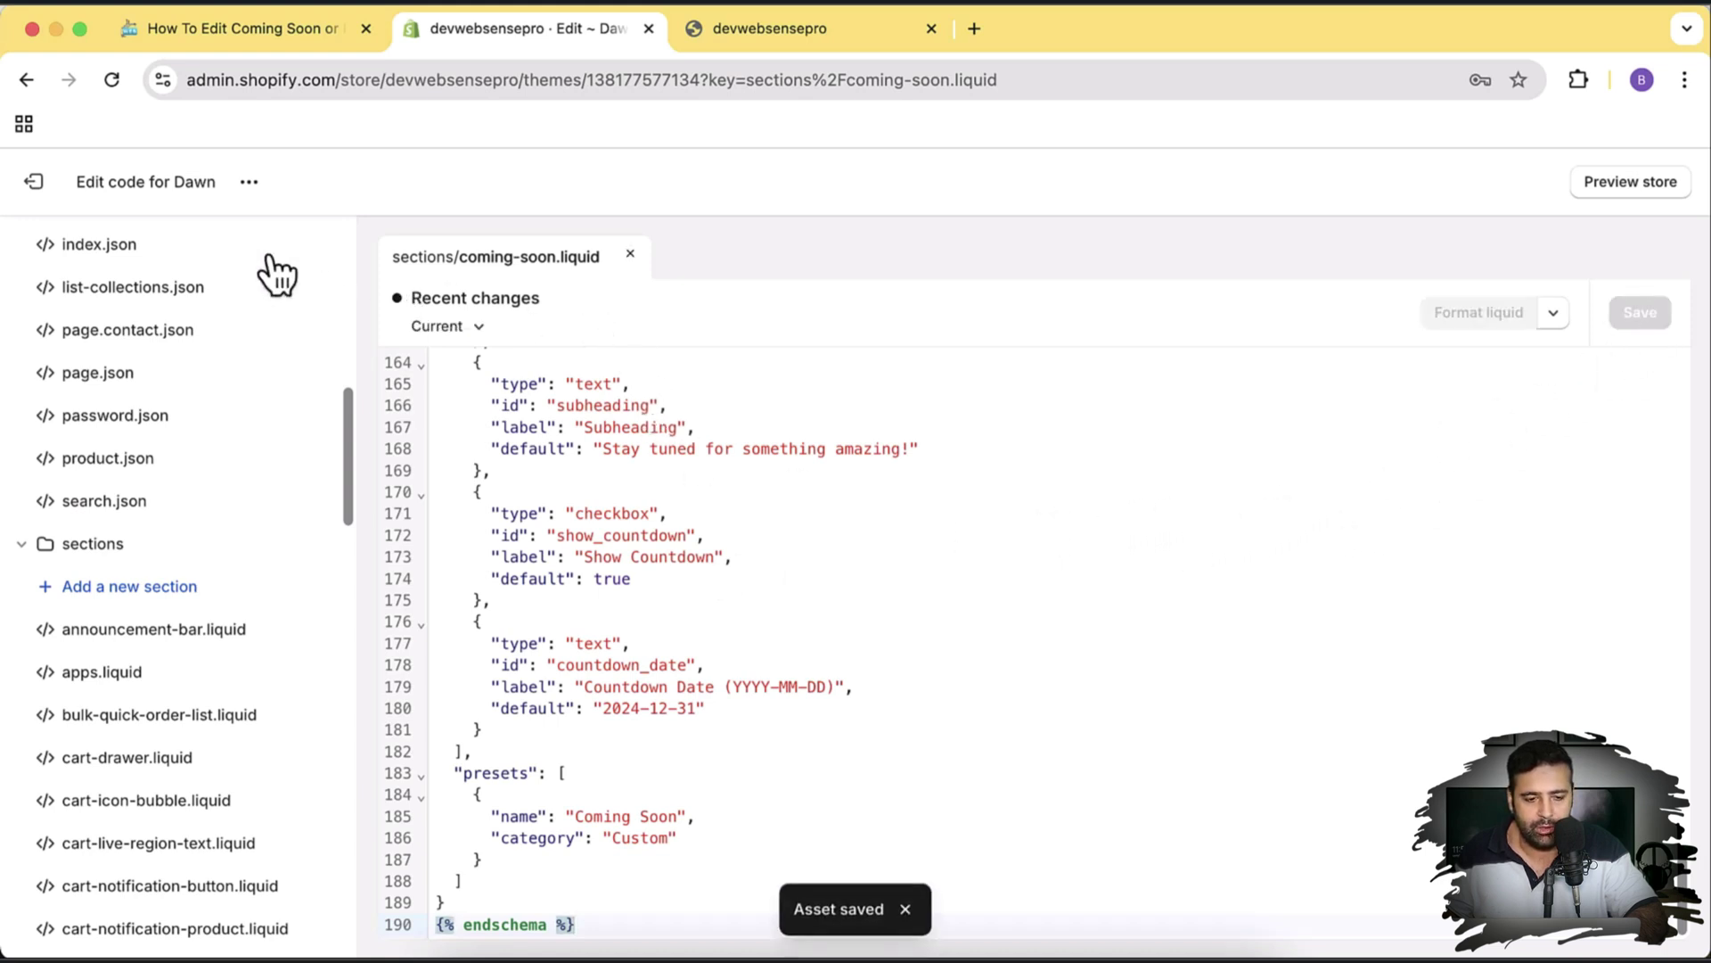
pyautogui.click(249, 183)
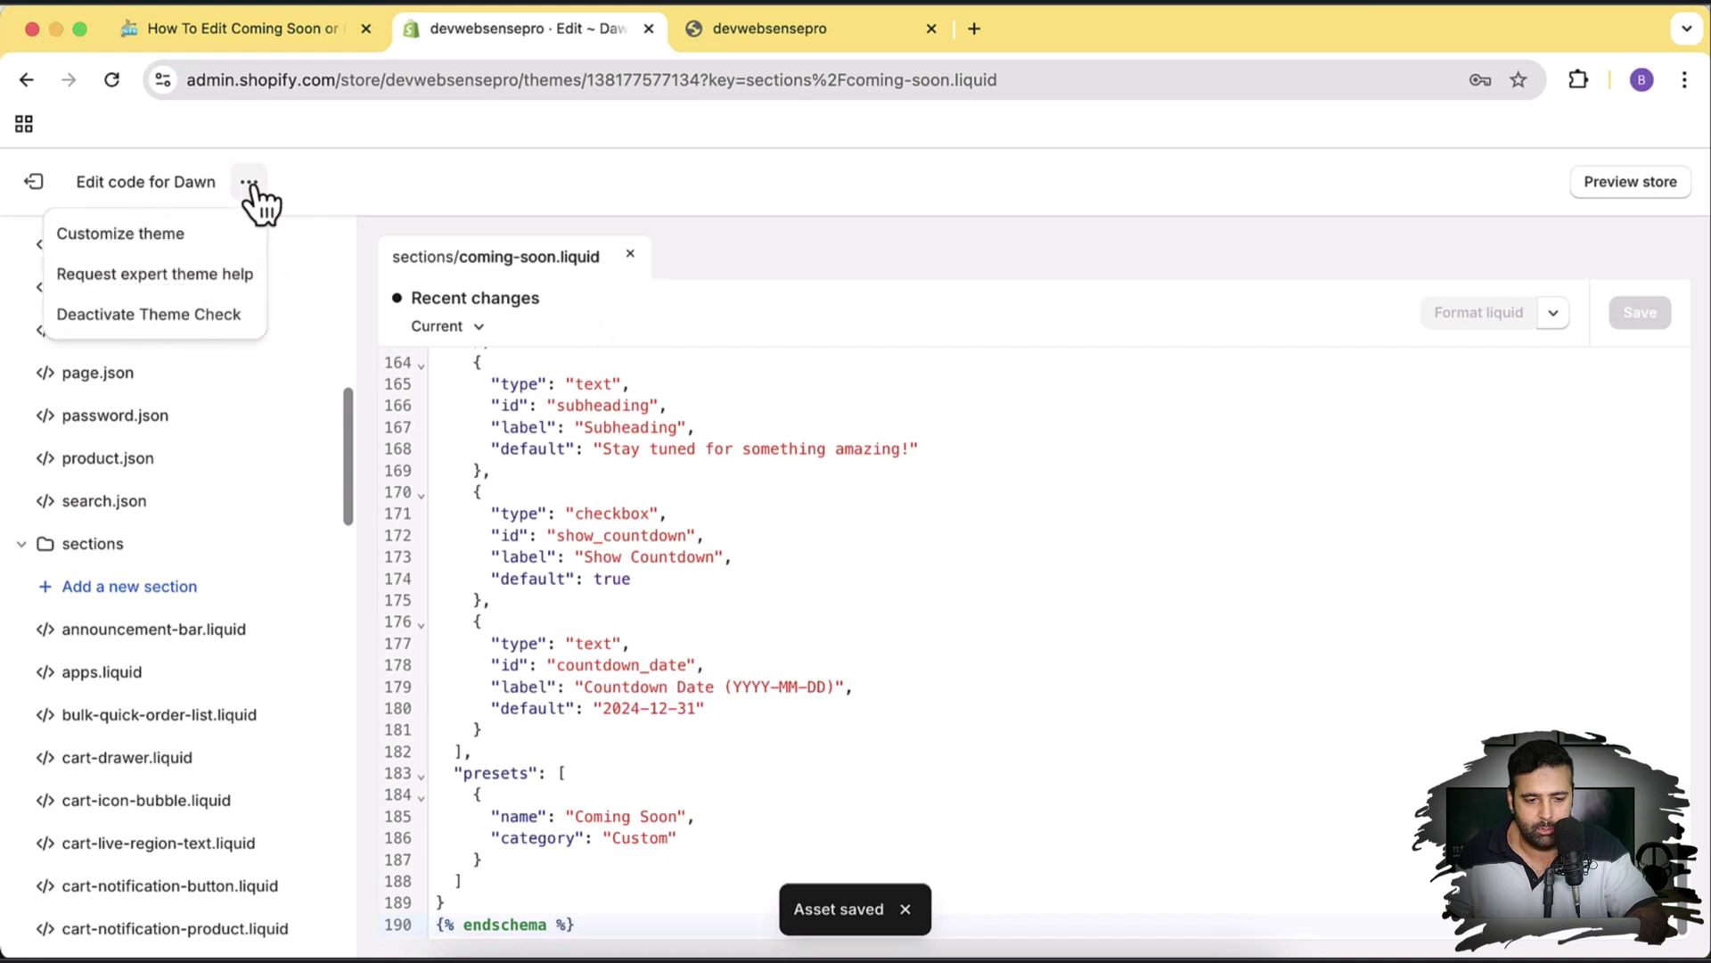
pyautogui.click(203, 248)
pyautogui.click(724, 40)
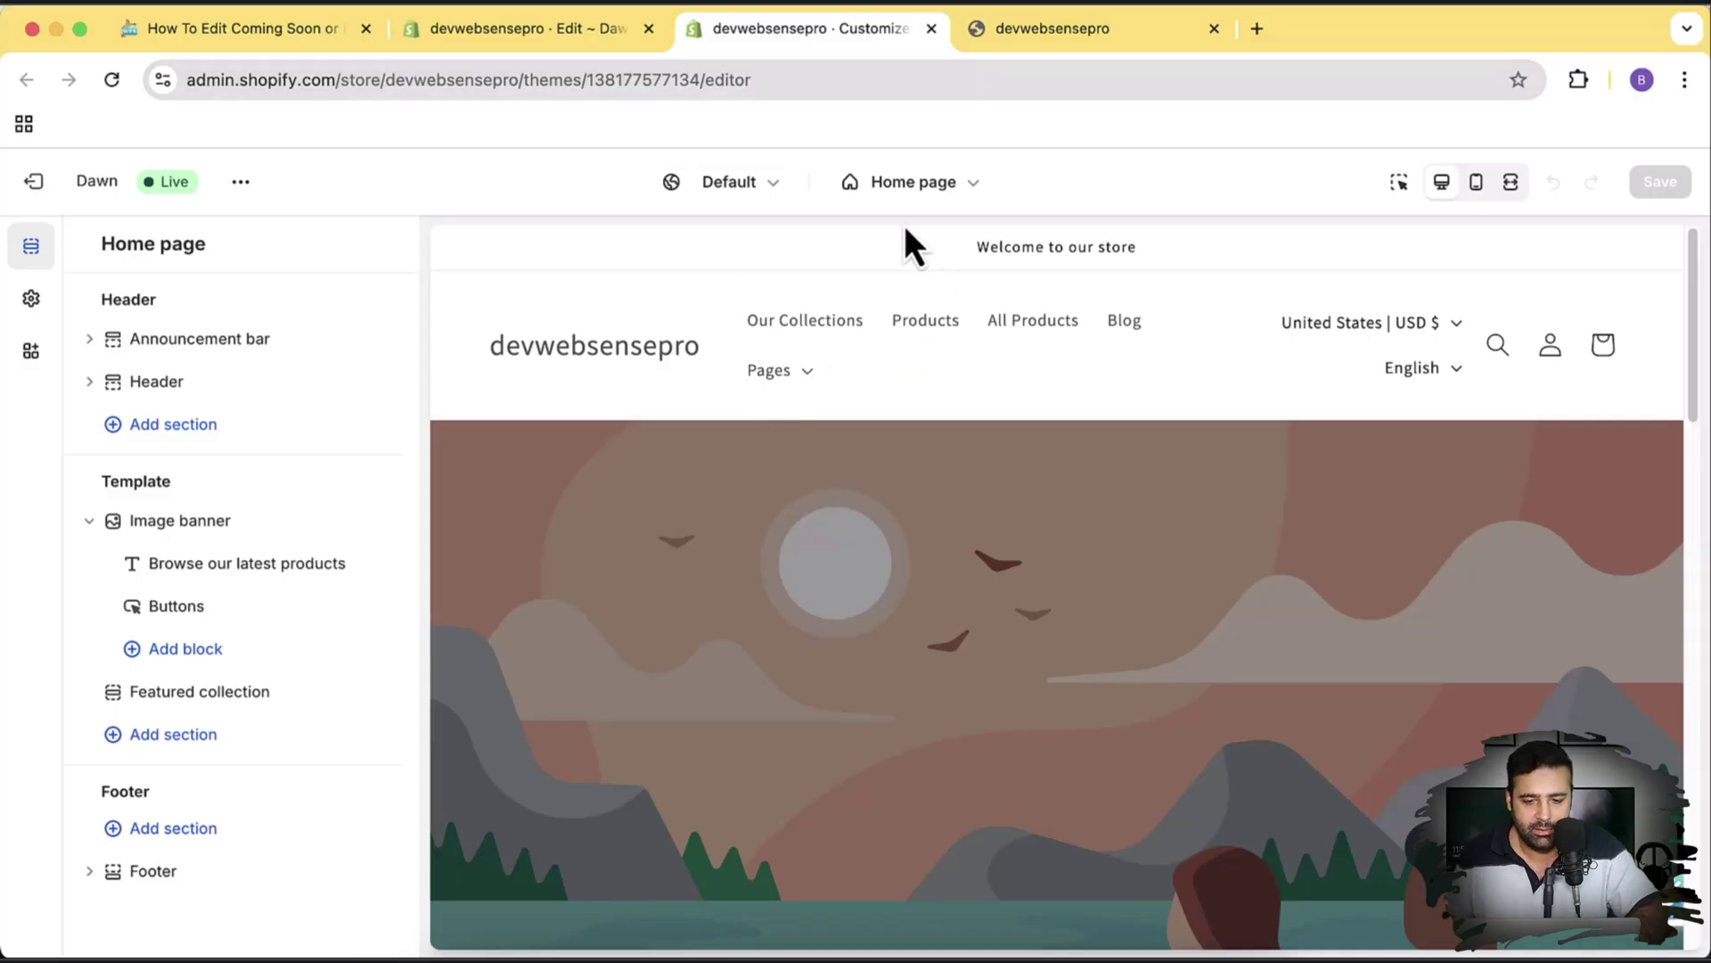
# Step: Switch the customizer to the Password template and hide its Email signup banner section
pyautogui.click(981, 189)
pyautogui.scroll(-3, 980, 374)
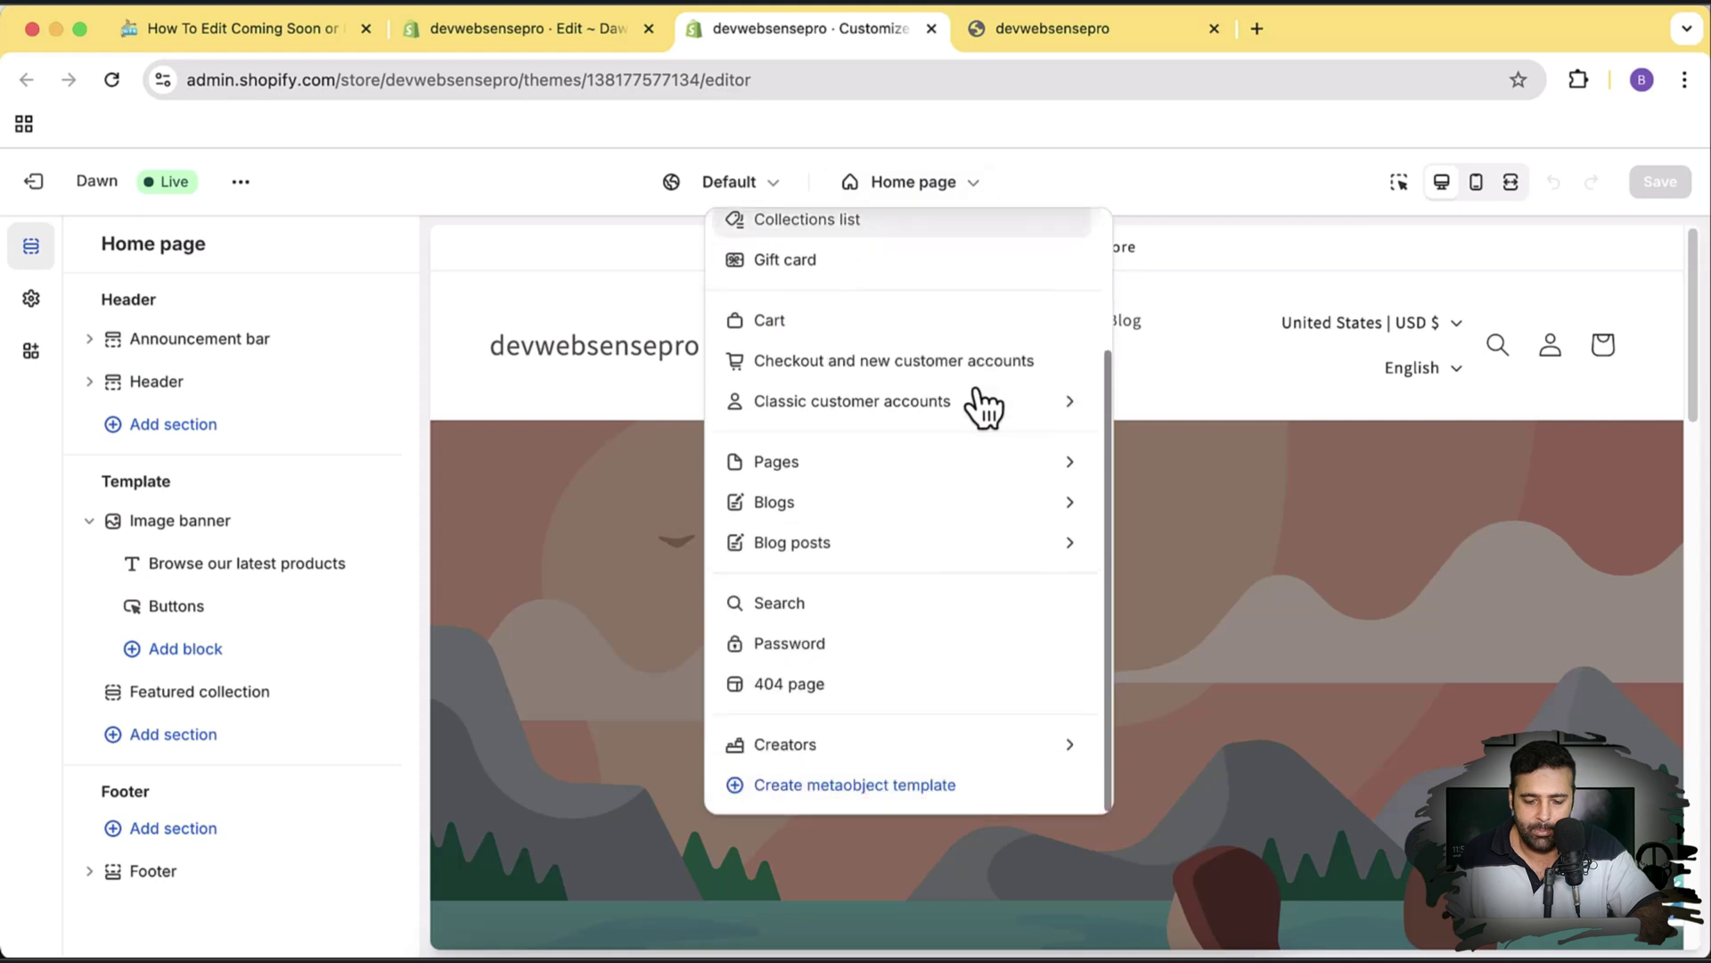
pyautogui.click(941, 664)
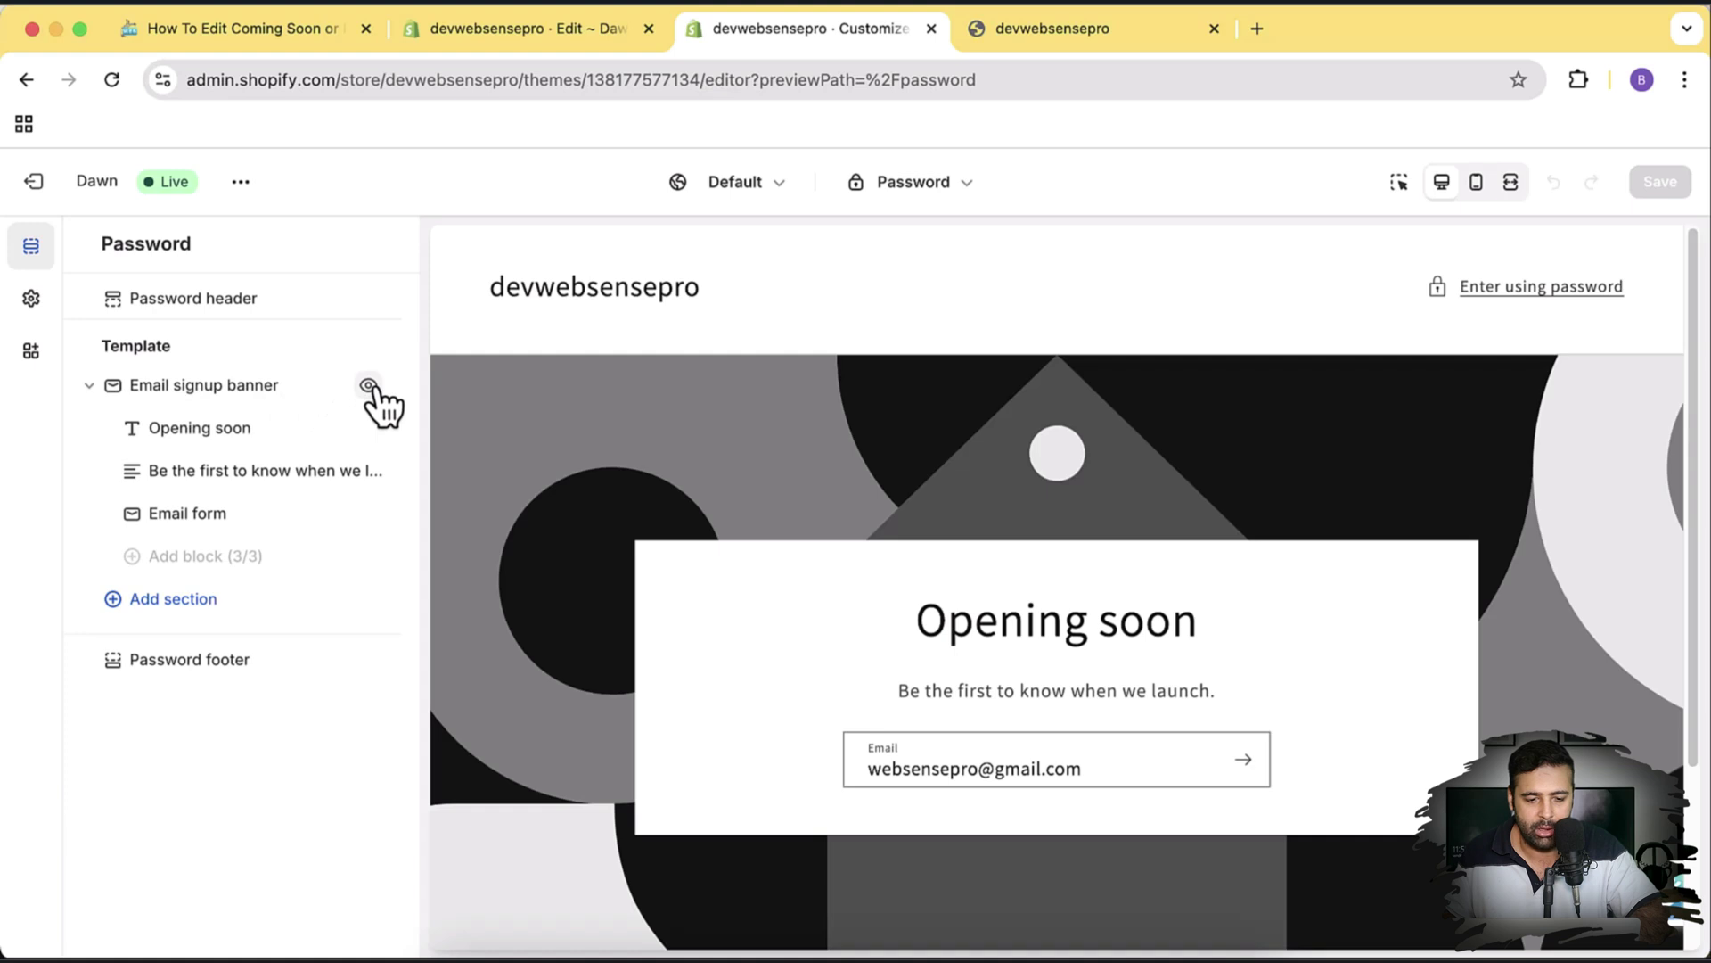
pyautogui.click(368, 385)
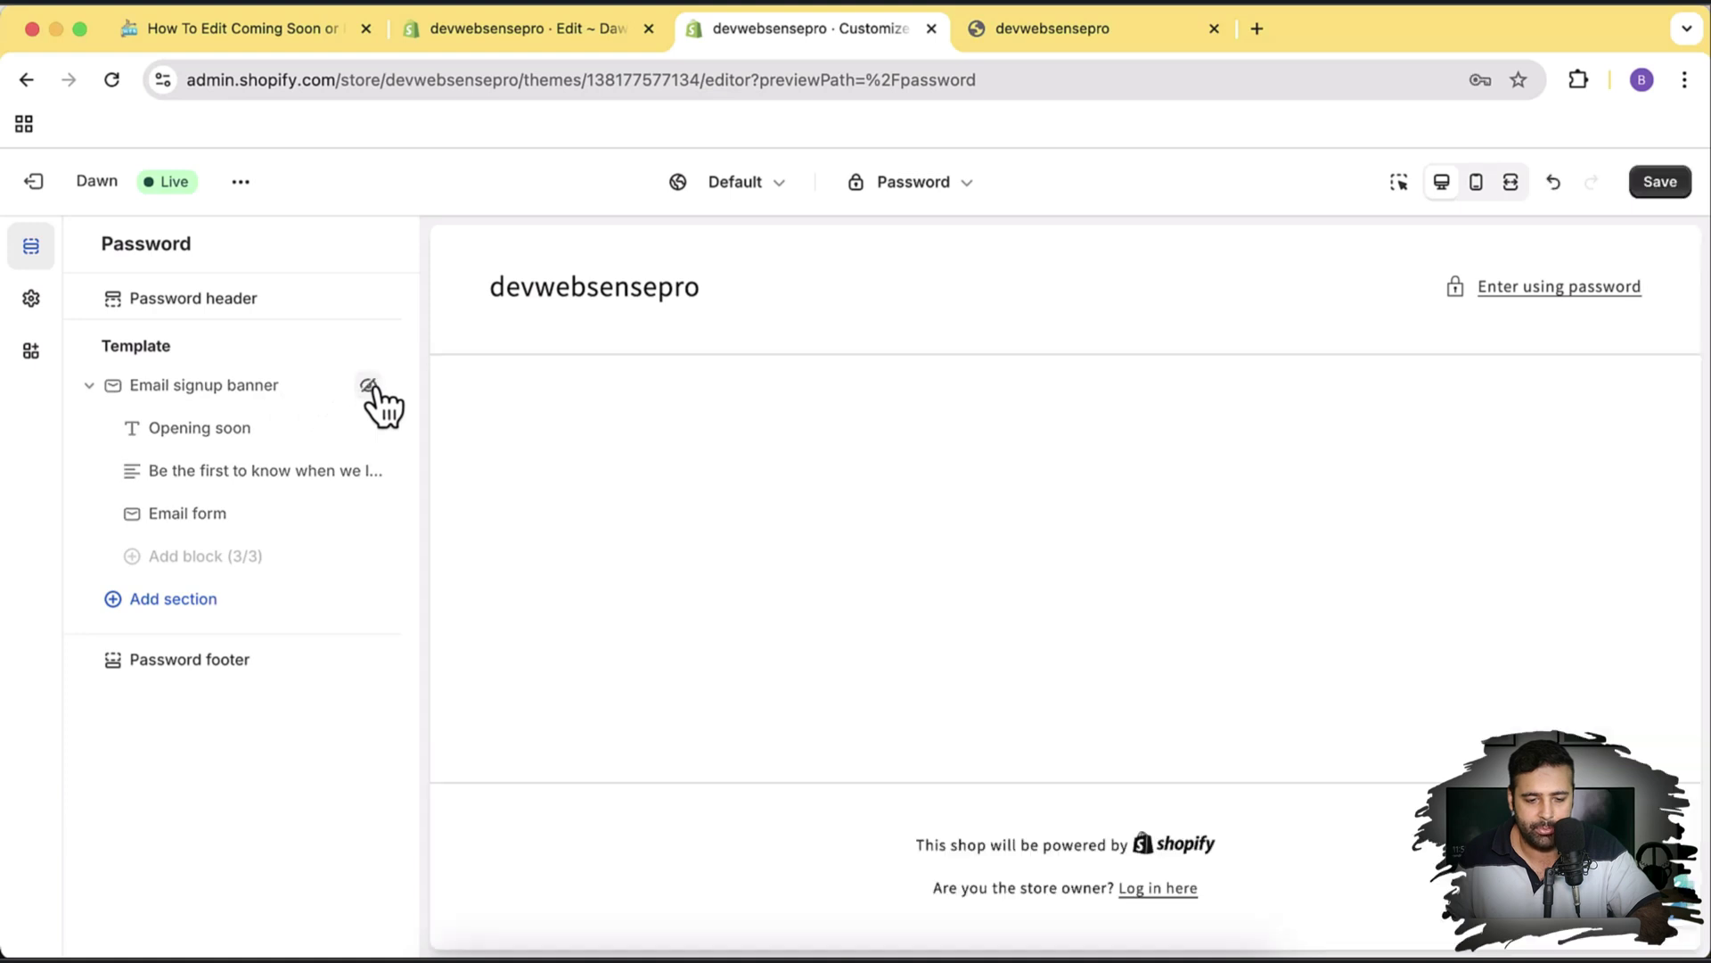
# Step: Add the Coming Soon section to the Password template, save, and open its settings
pyautogui.click(204, 603)
pyautogui.scroll(-5, 562, 578)
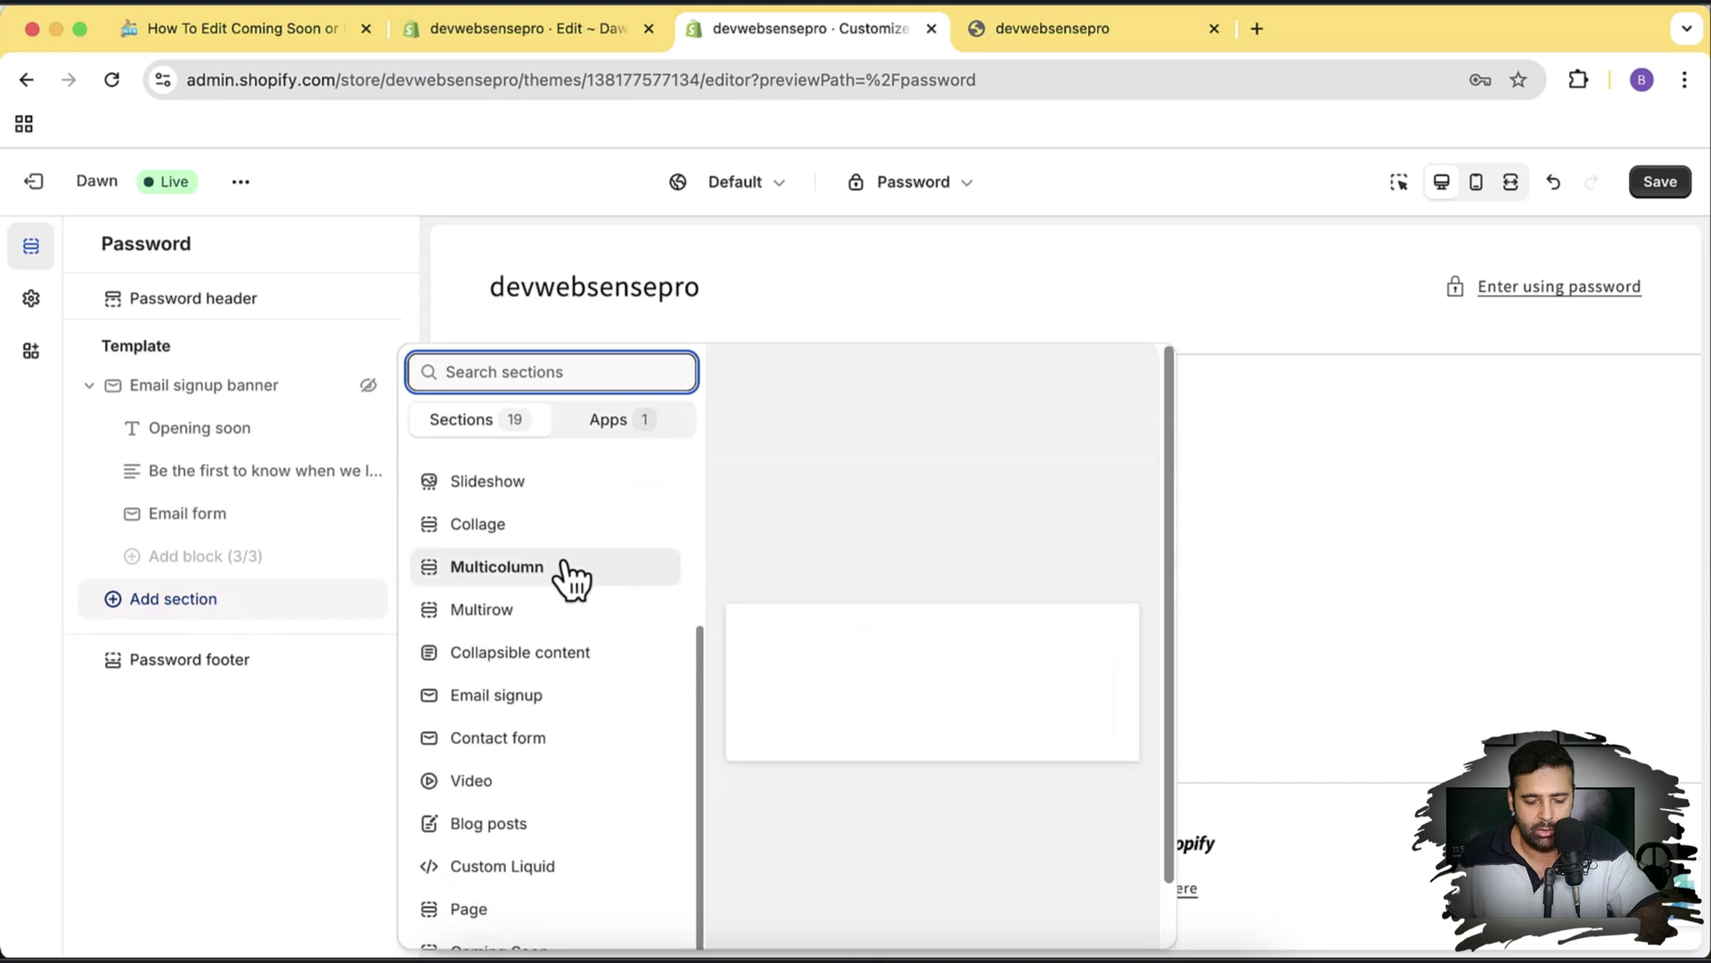
pyautogui.scroll(-2, 699, 707)
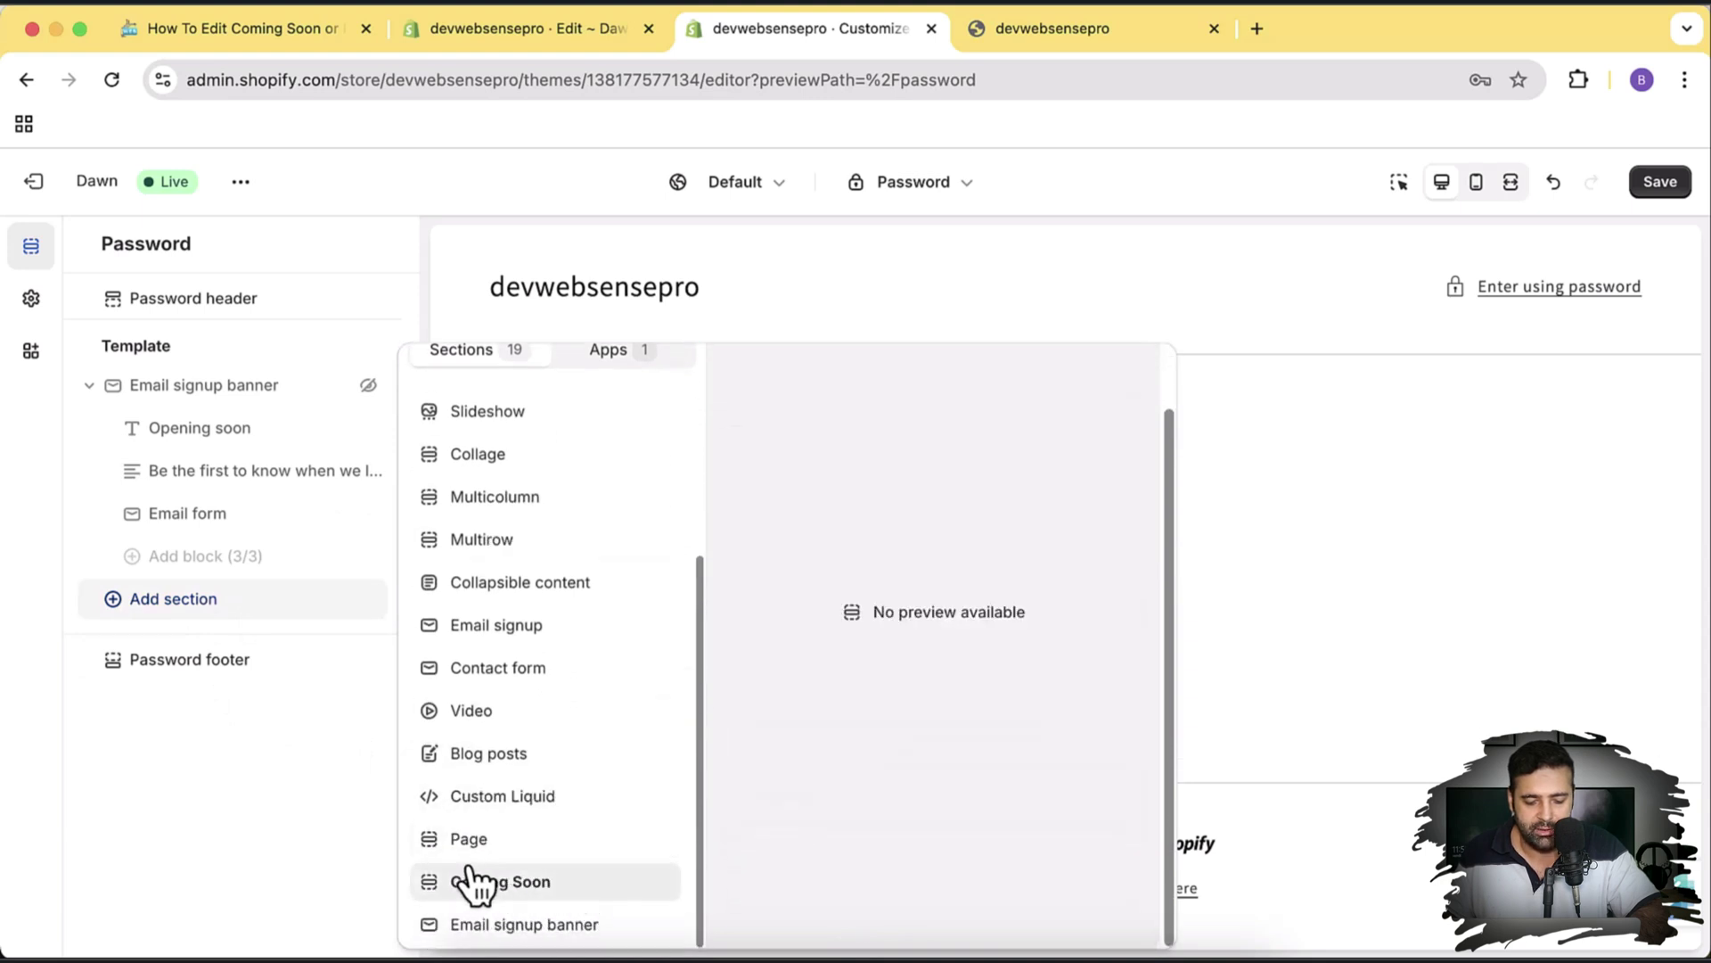
pyautogui.click(541, 891)
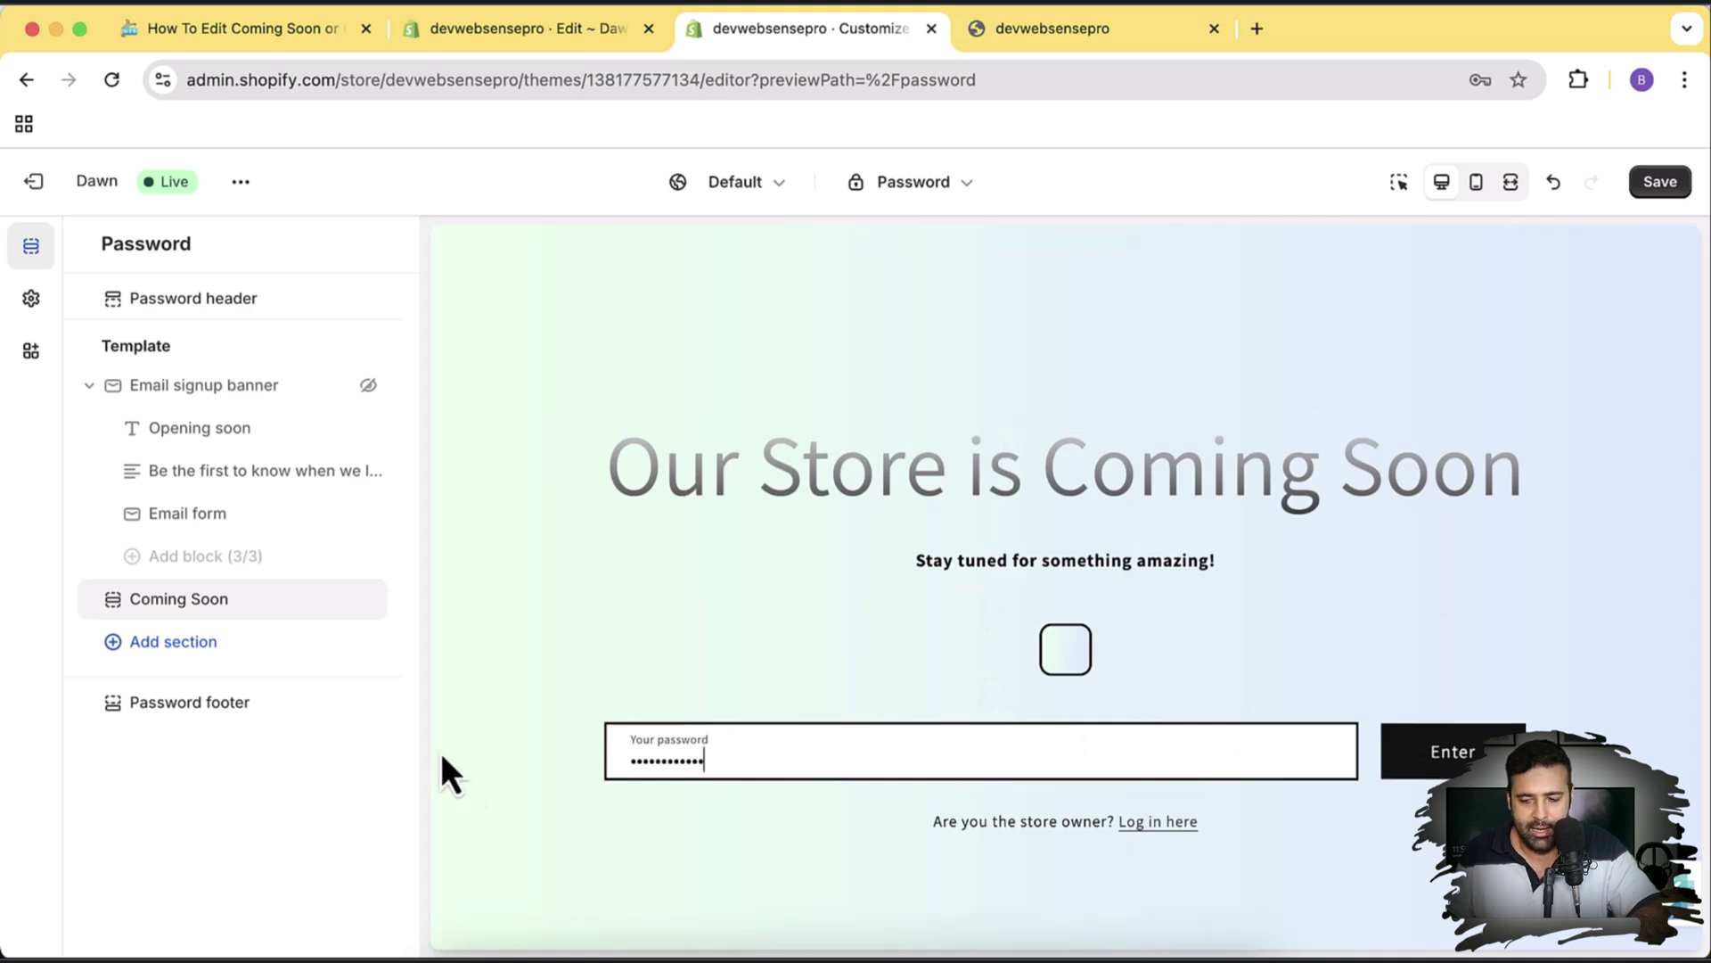
pyautogui.click(1658, 192)
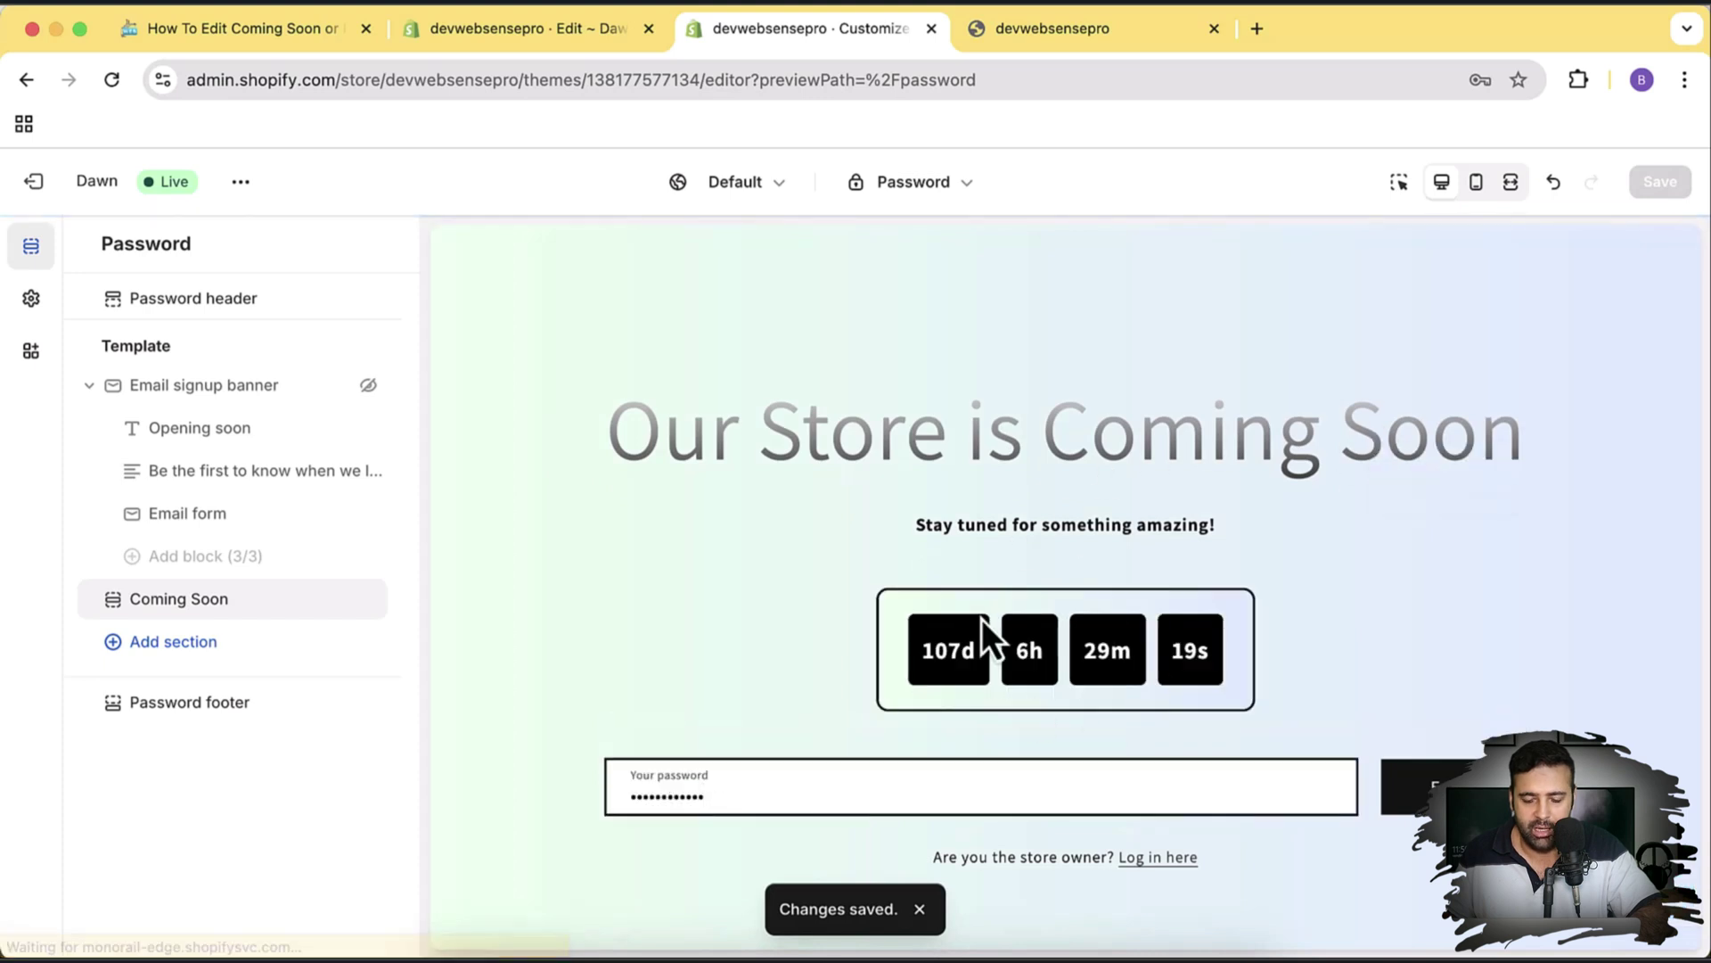
pyautogui.click(1142, 658)
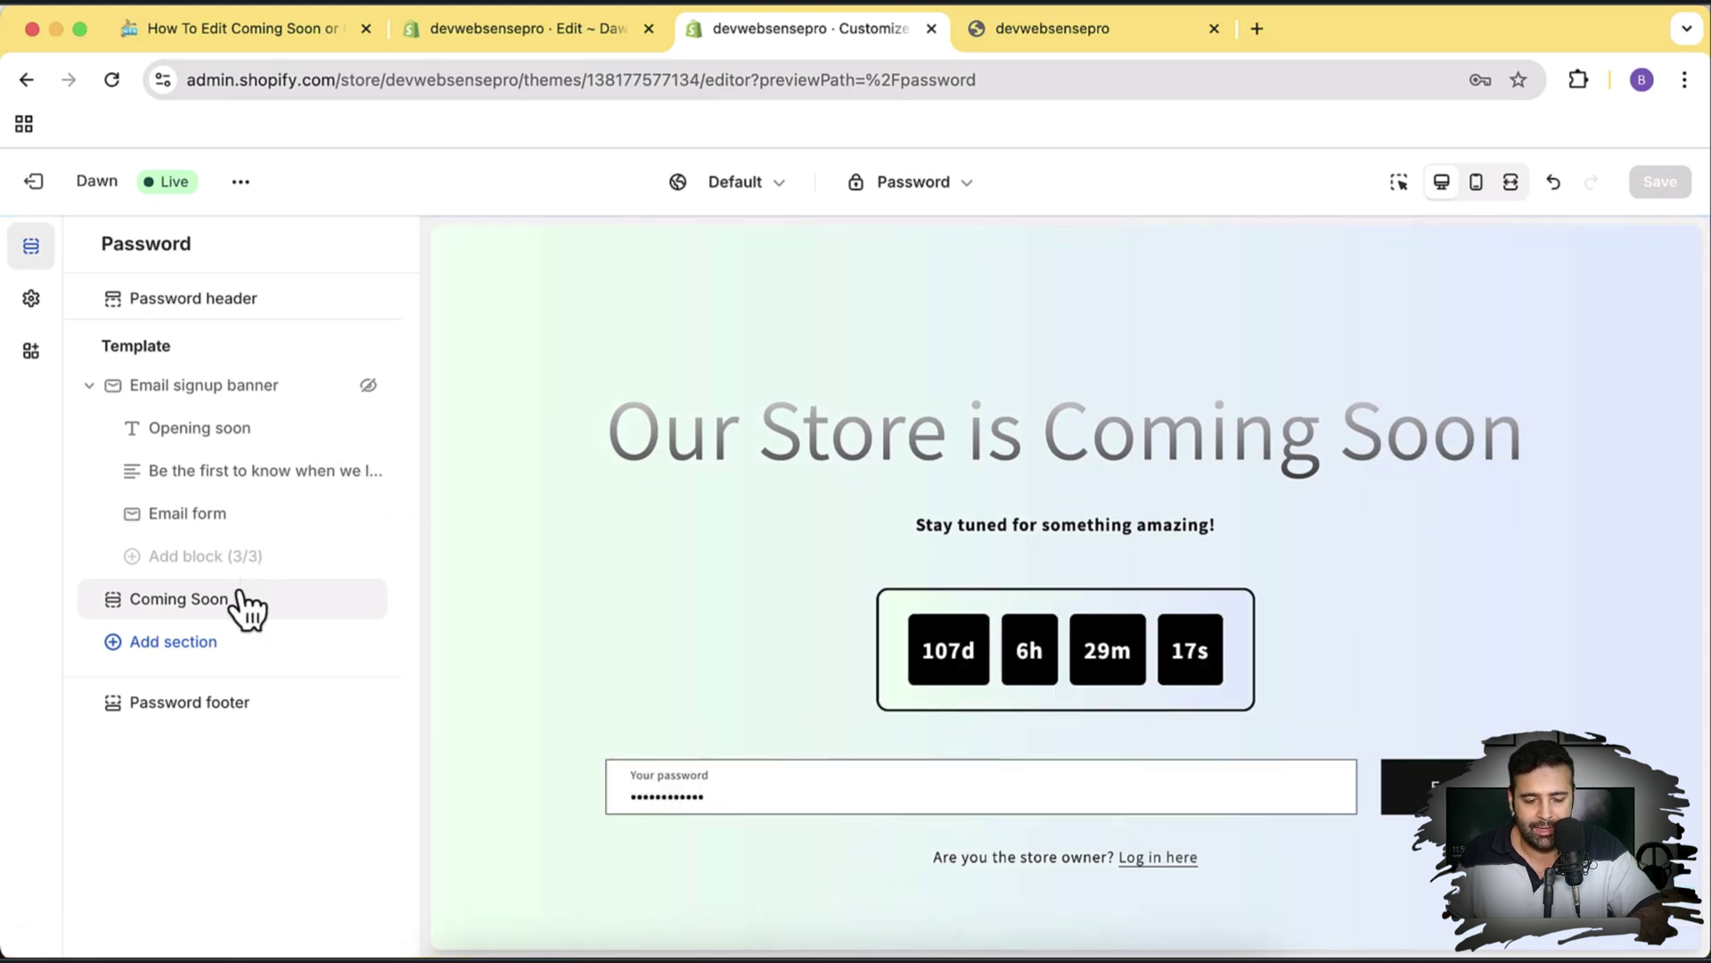
pyautogui.click(178, 599)
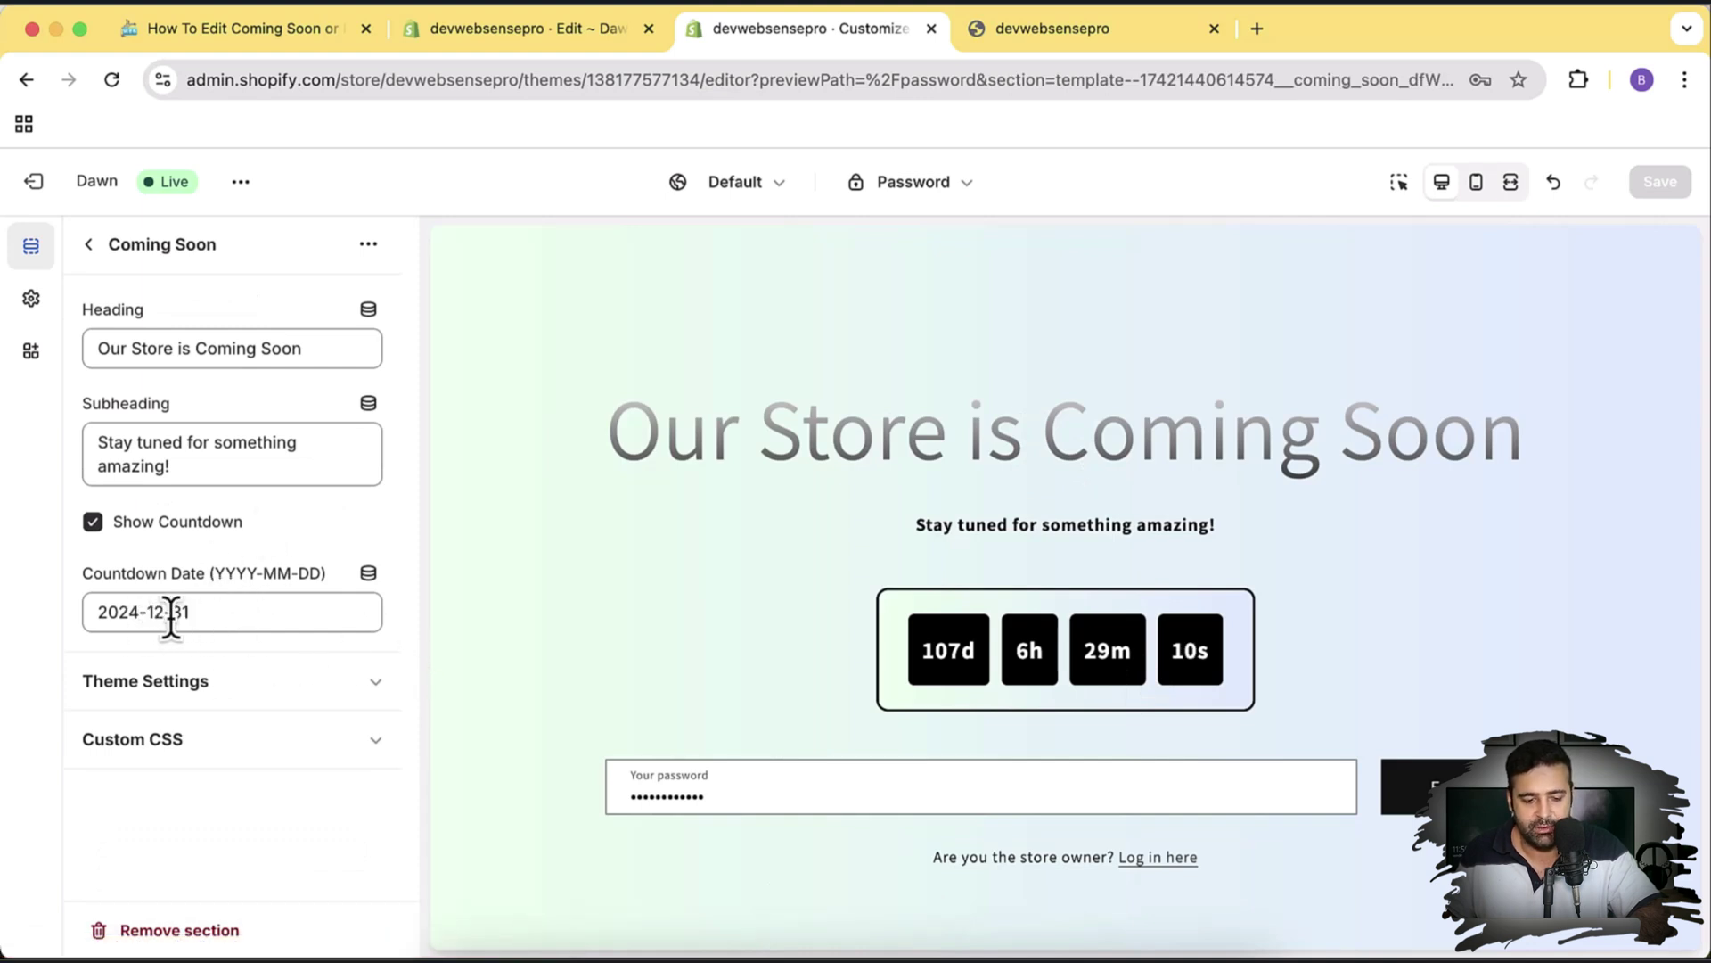
# Step: Change the countdown date to 2024-11-31 and save
pyautogui.click(135, 617)
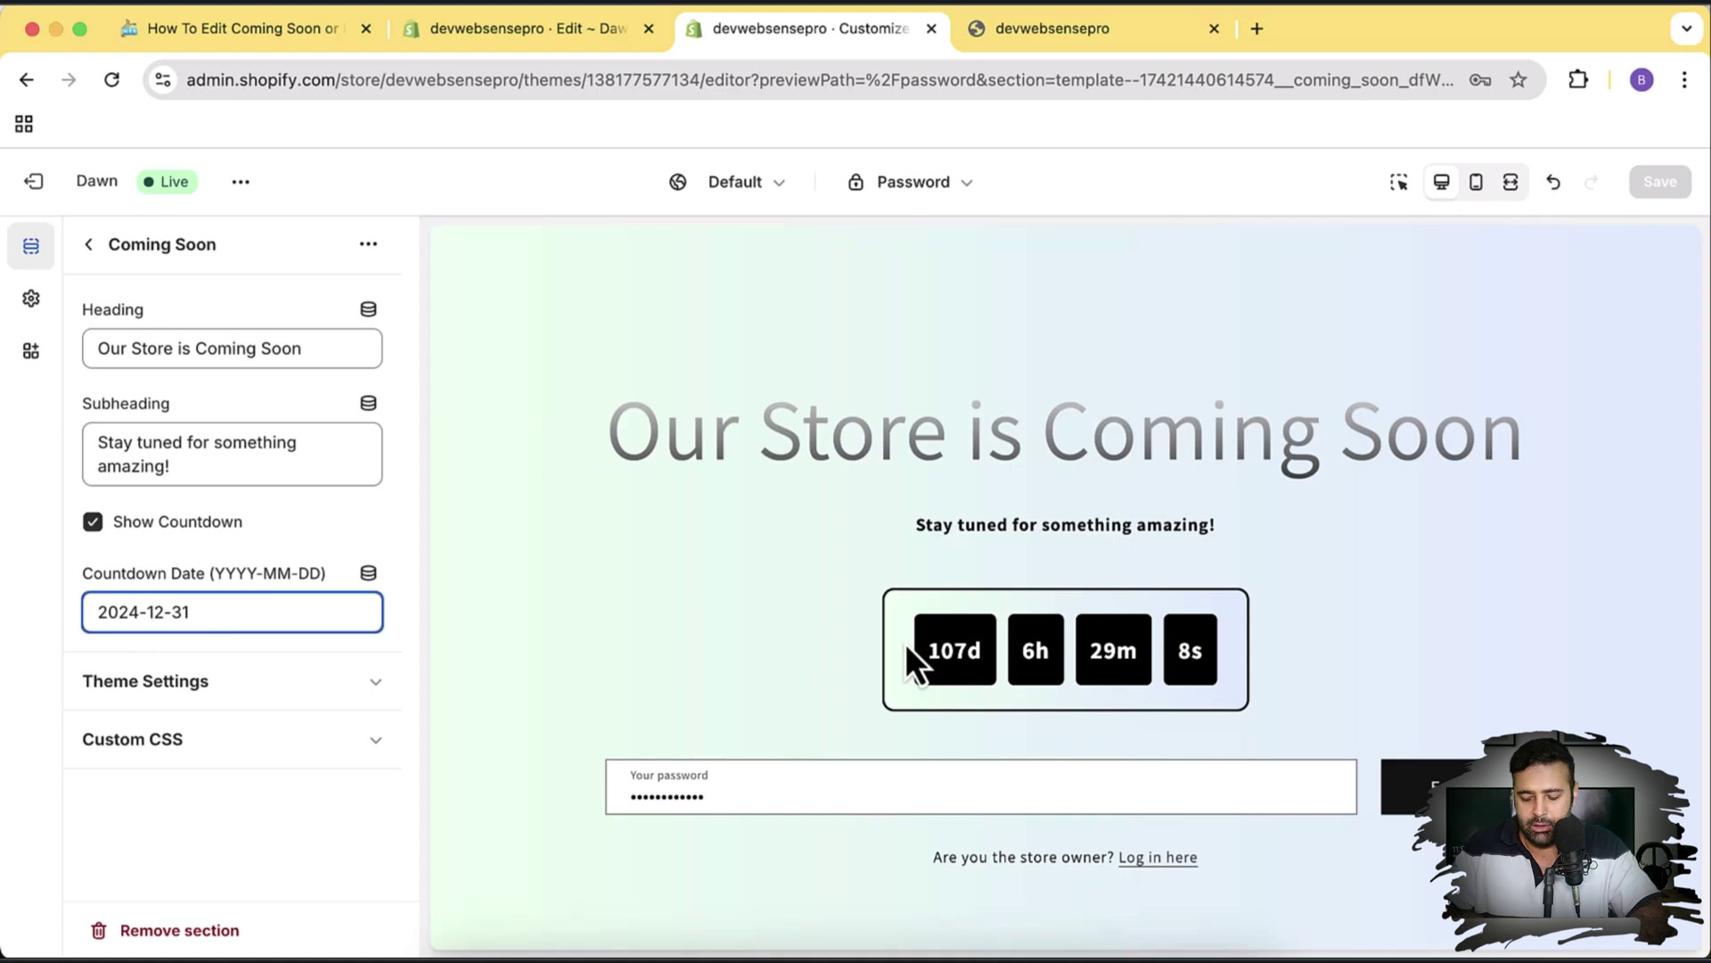
pyautogui.press('BackSpace')
pyautogui.write('1')
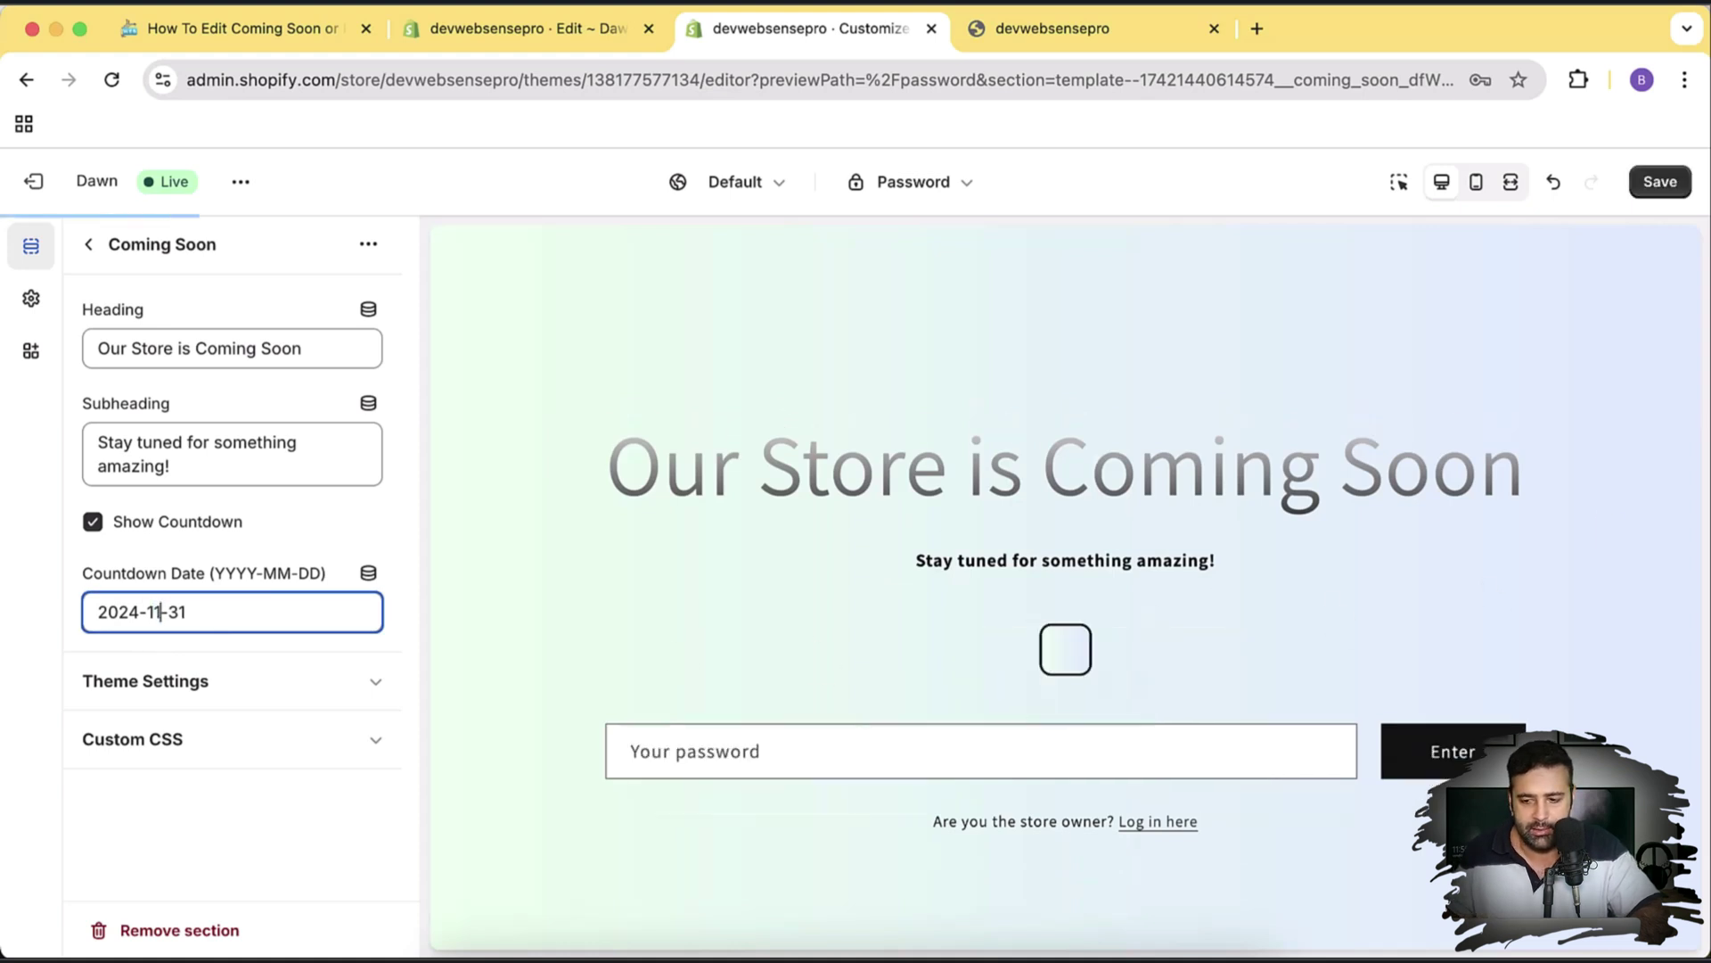
pyautogui.click(1660, 181)
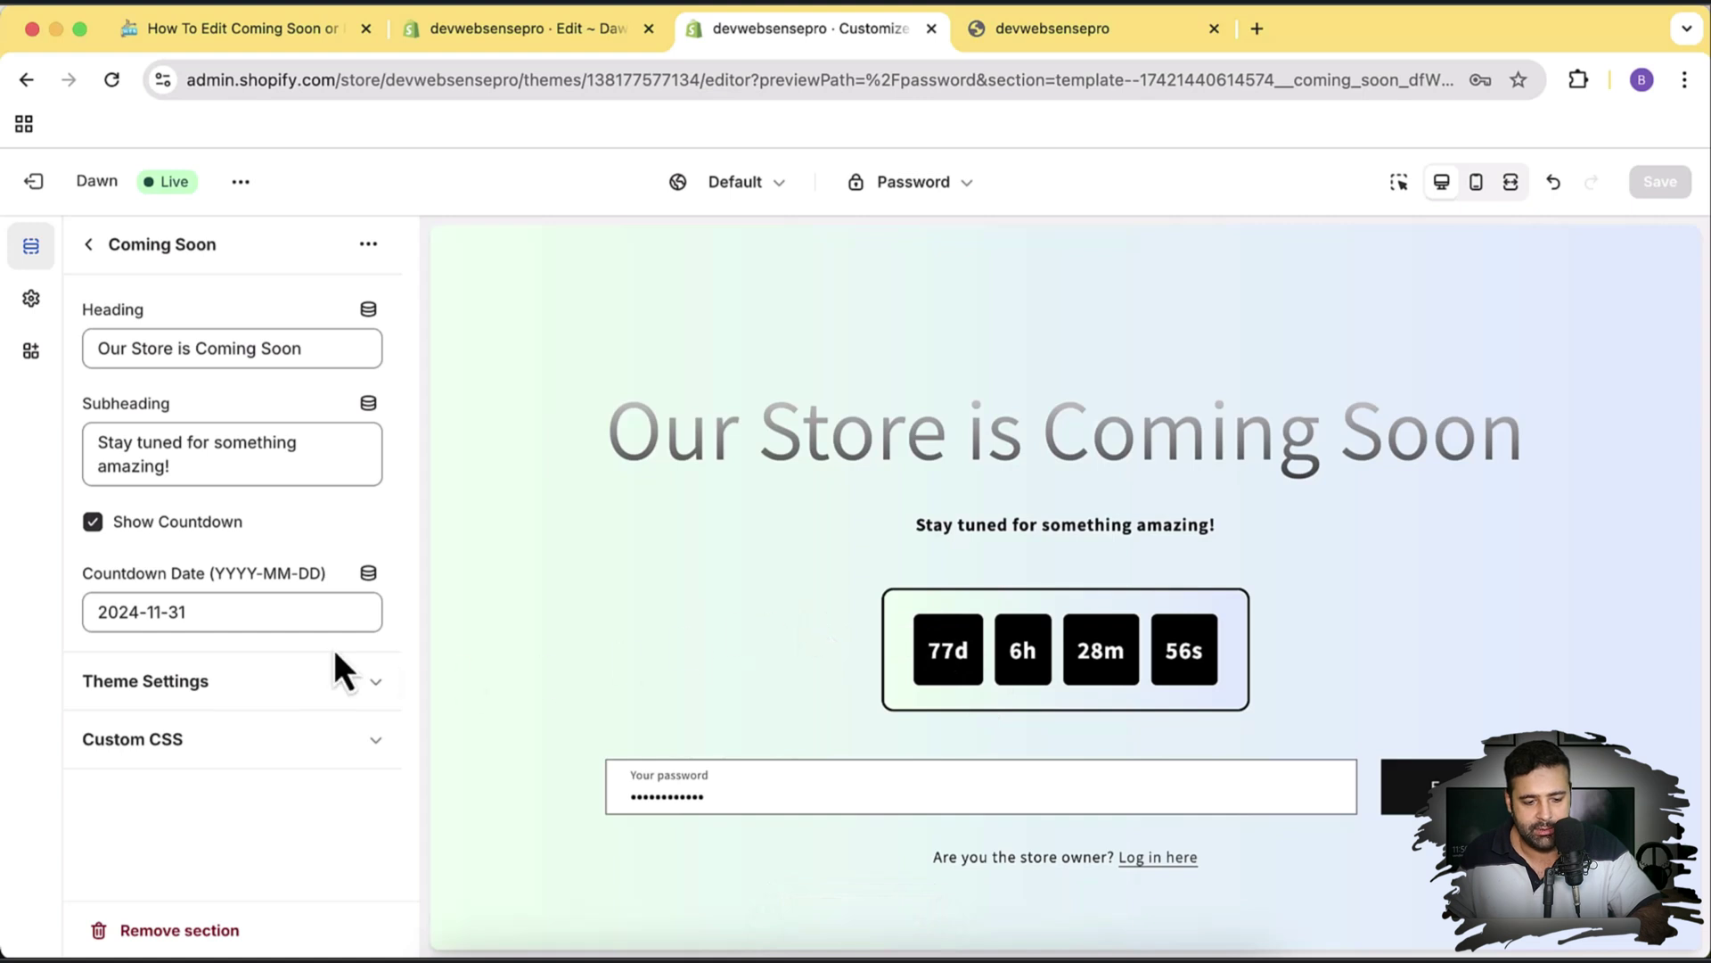
# Step: Correct the countdown date to 2024-09-30 and save, leaving about 15 days on the timer
pyautogui.click(153, 613)
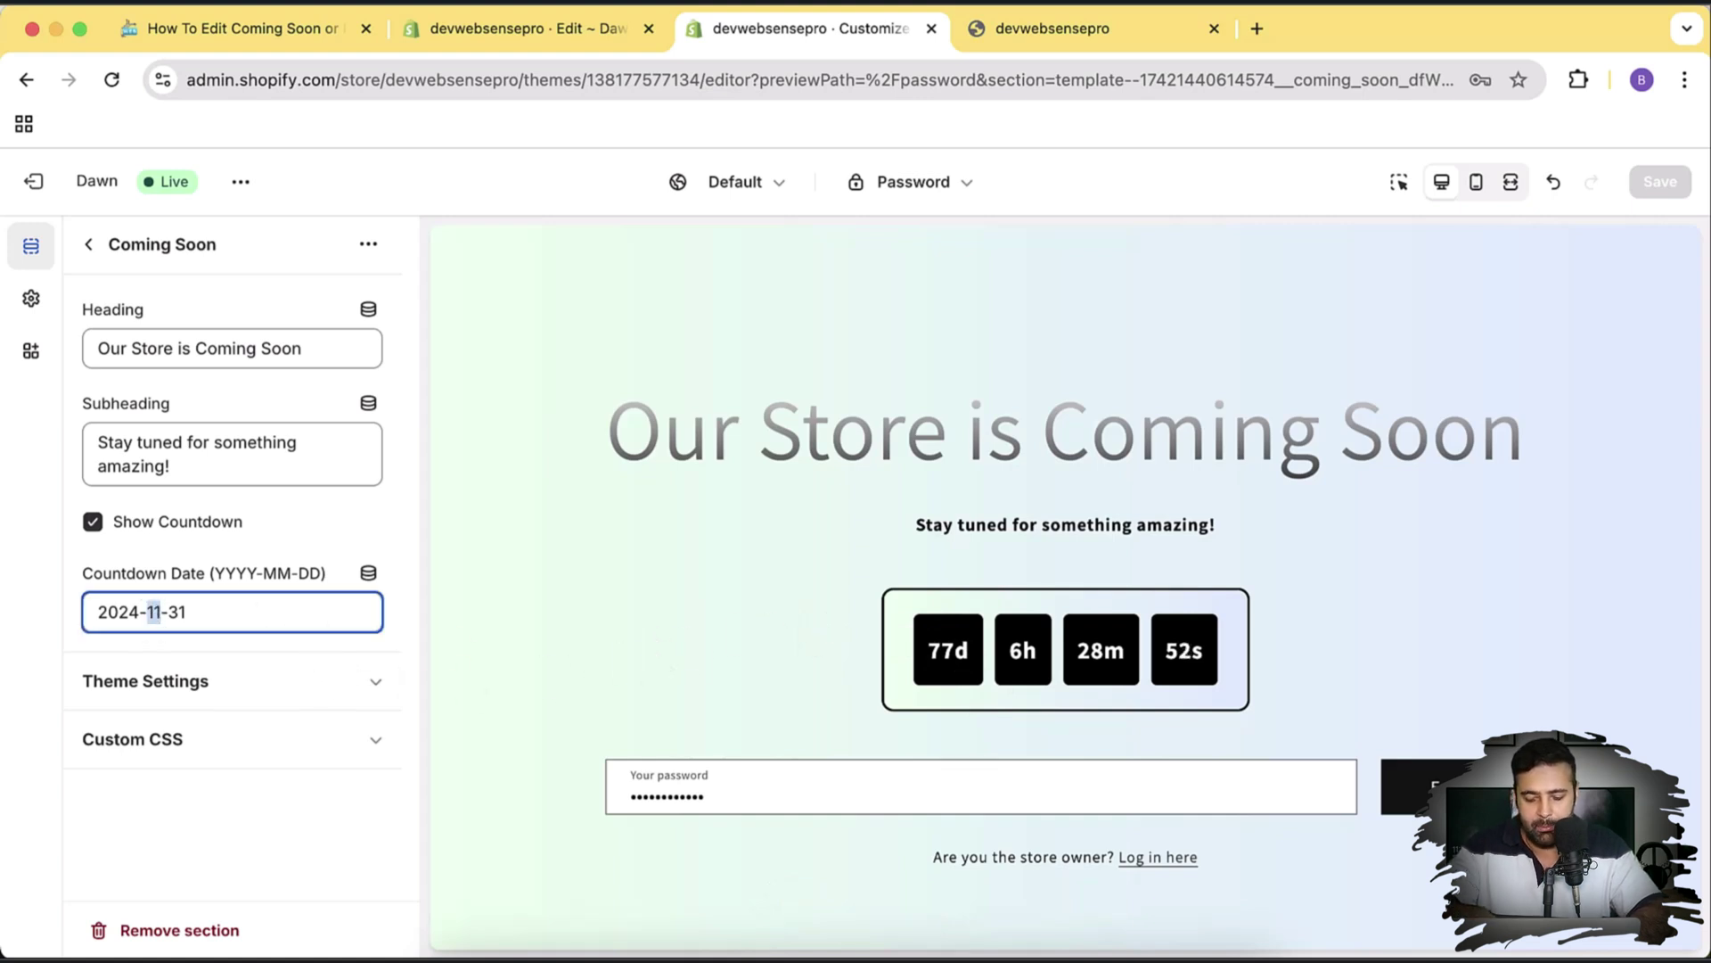
pyautogui.press('BackSpace')
pyautogui.write('0')
pyautogui.press('Delete')
pyautogui.write('9')
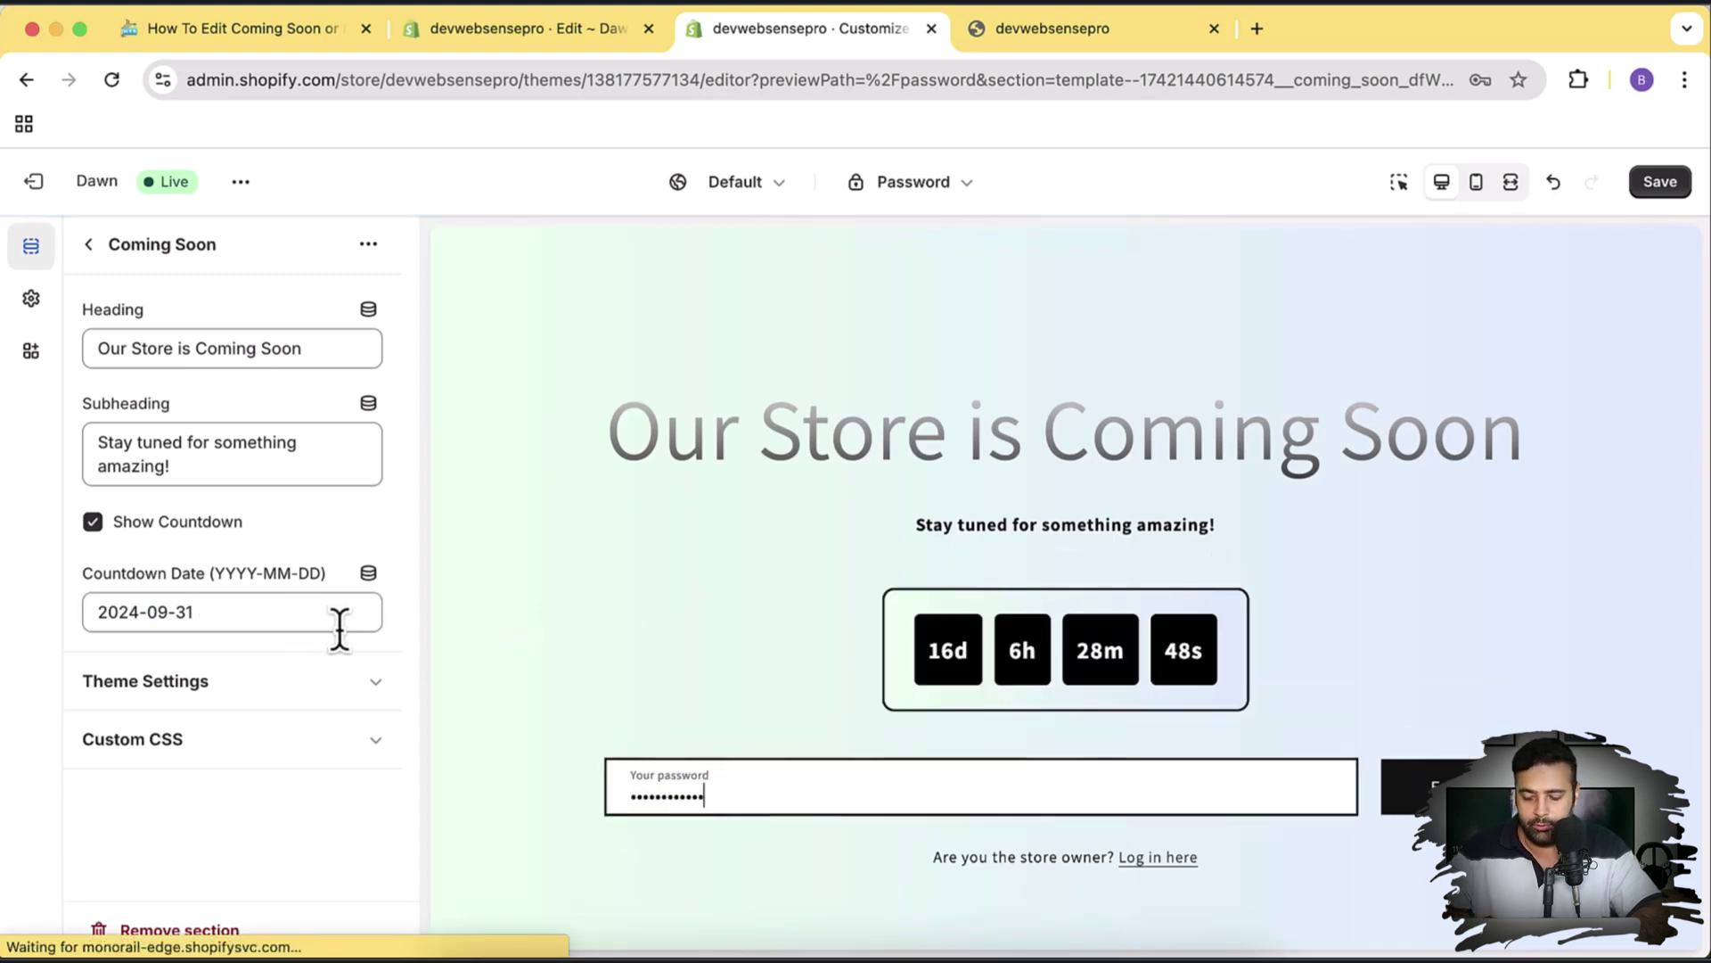
pyautogui.click(269, 613)
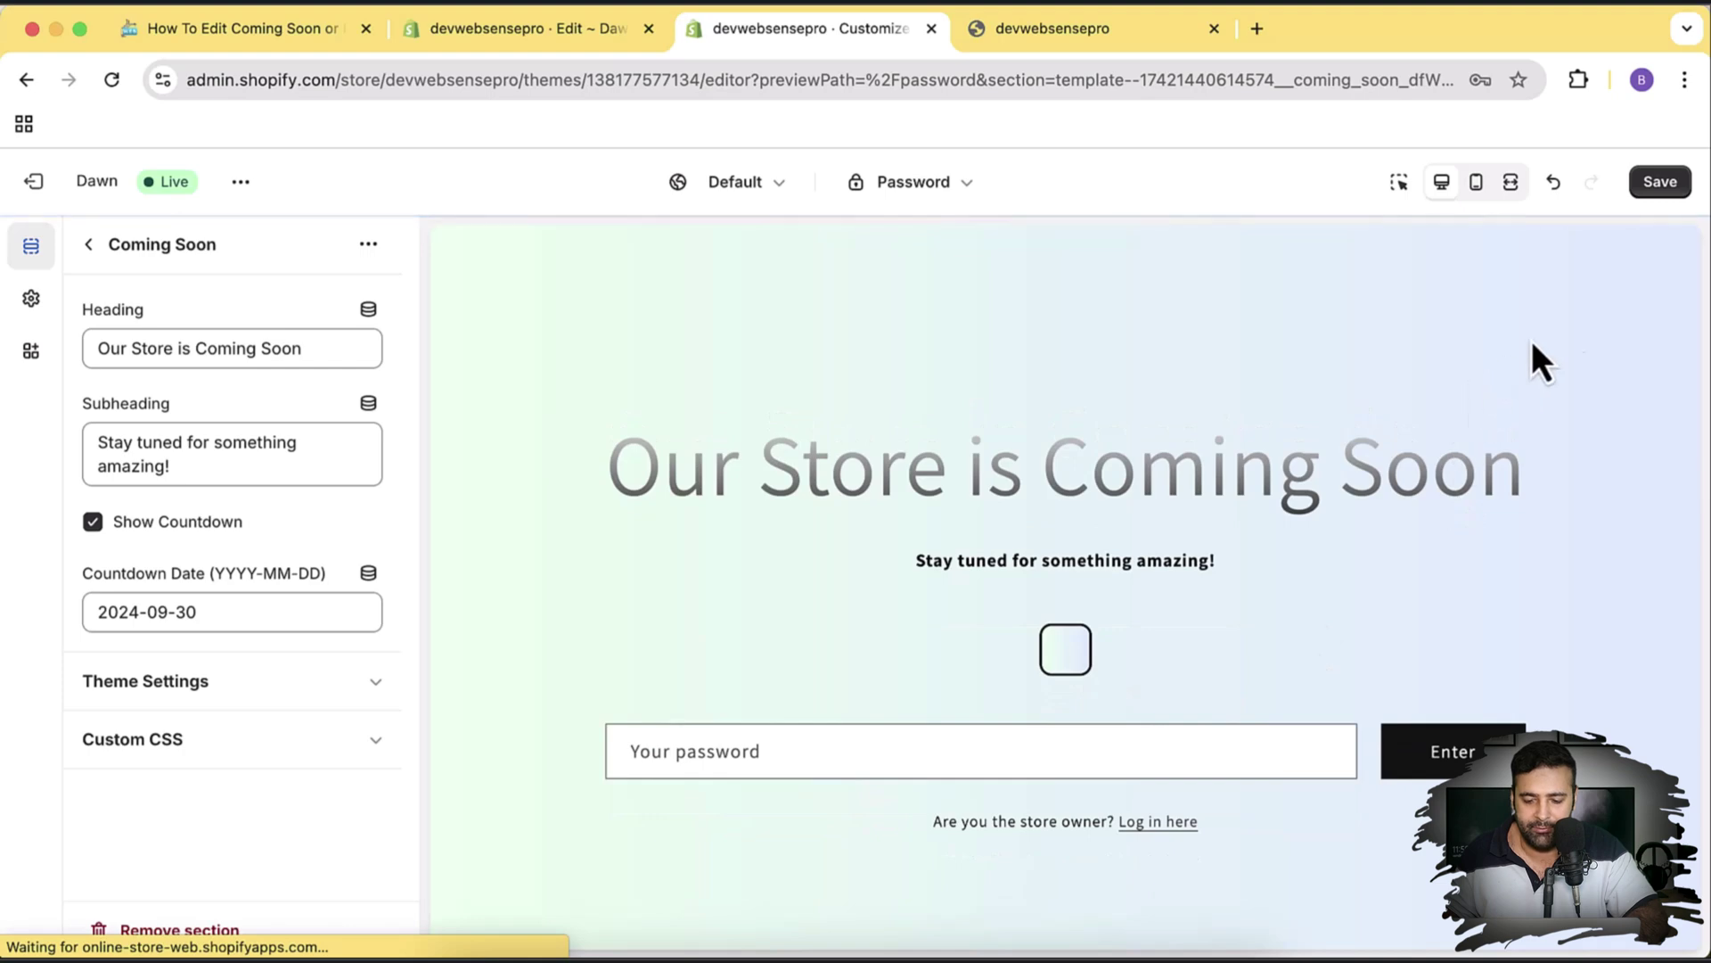
pyautogui.click(1663, 183)
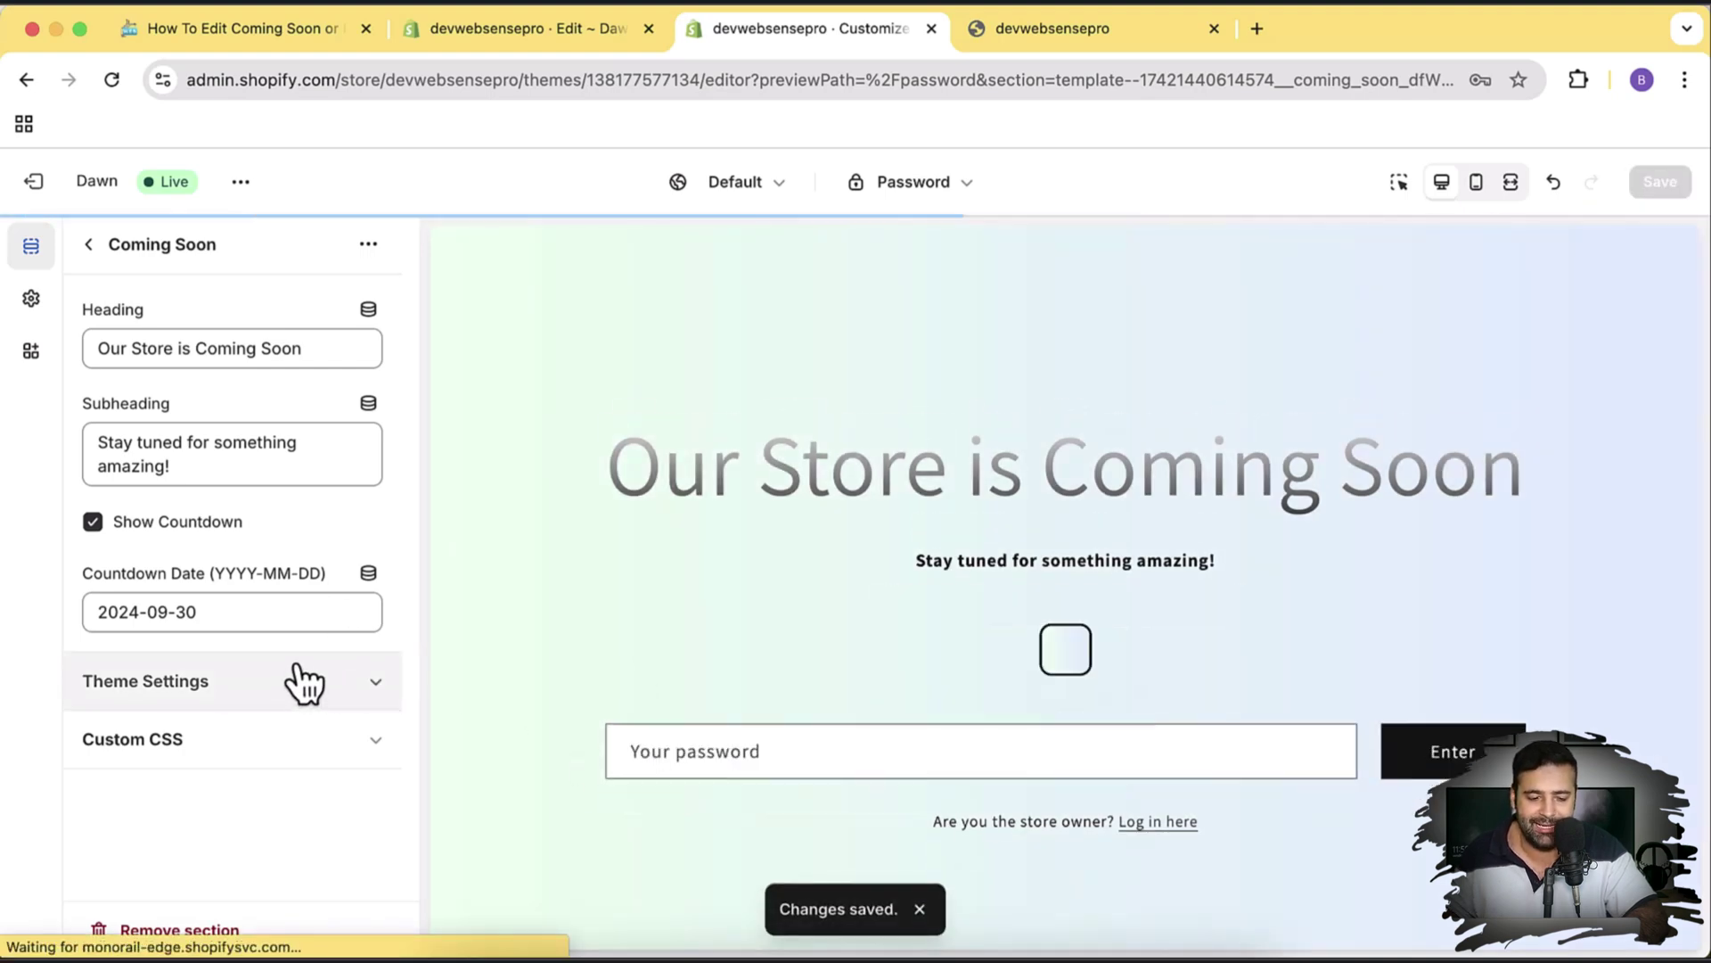
# Step: Toggle Show Countdown off and back on, and replace the subheading text with 'Whatever you want'
pyautogui.click(143, 528)
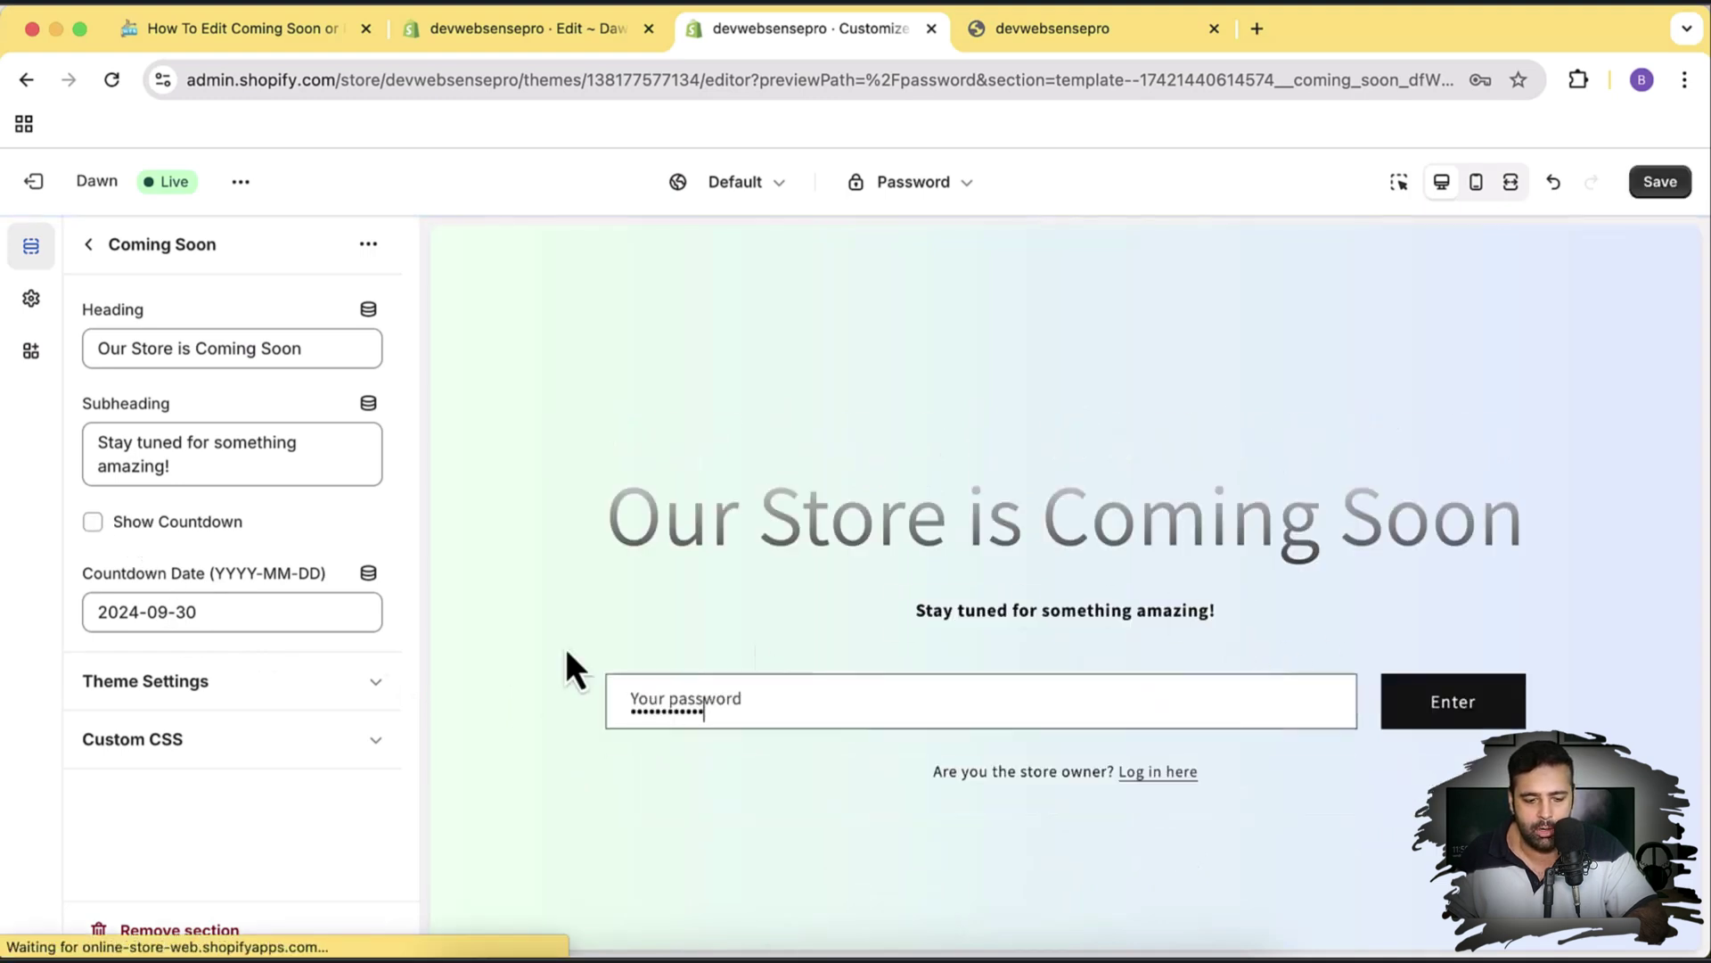
pyautogui.click(185, 535)
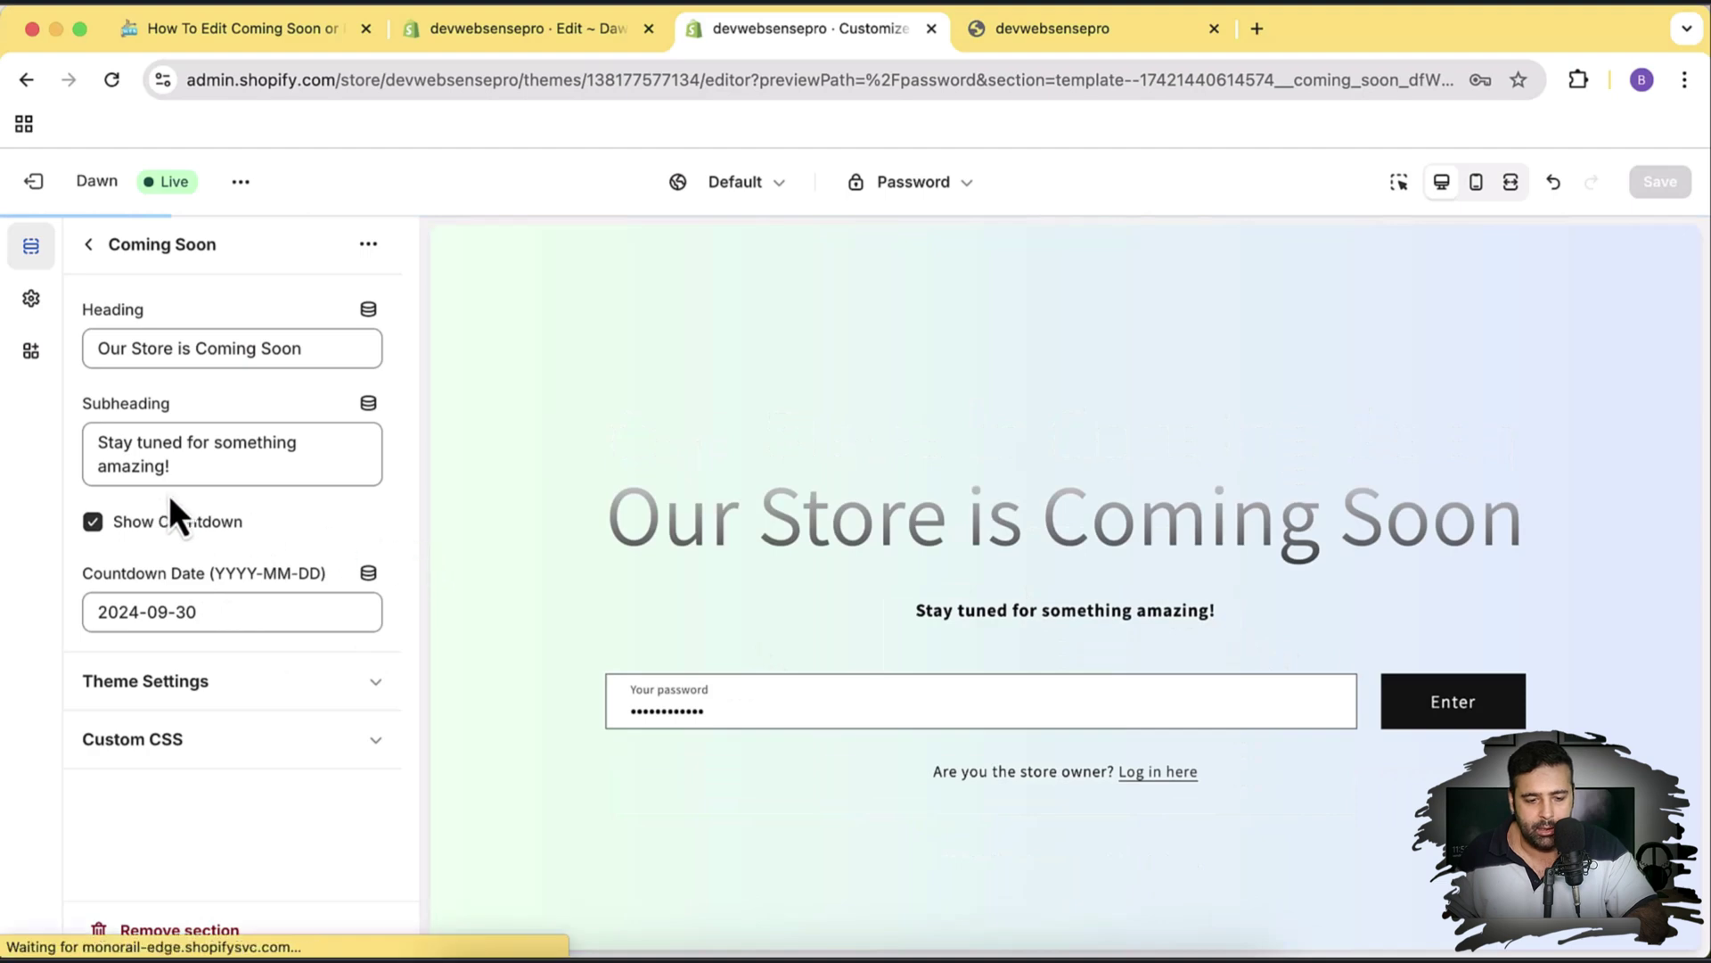
pyautogui.click(347, 472)
pyautogui.tripleClick(222, 466)
pyautogui.click(217, 466)
pyautogui.moveTo(217, 466); pyautogui.dragTo(84, 440)
pyautogui.write('Whatever you want')
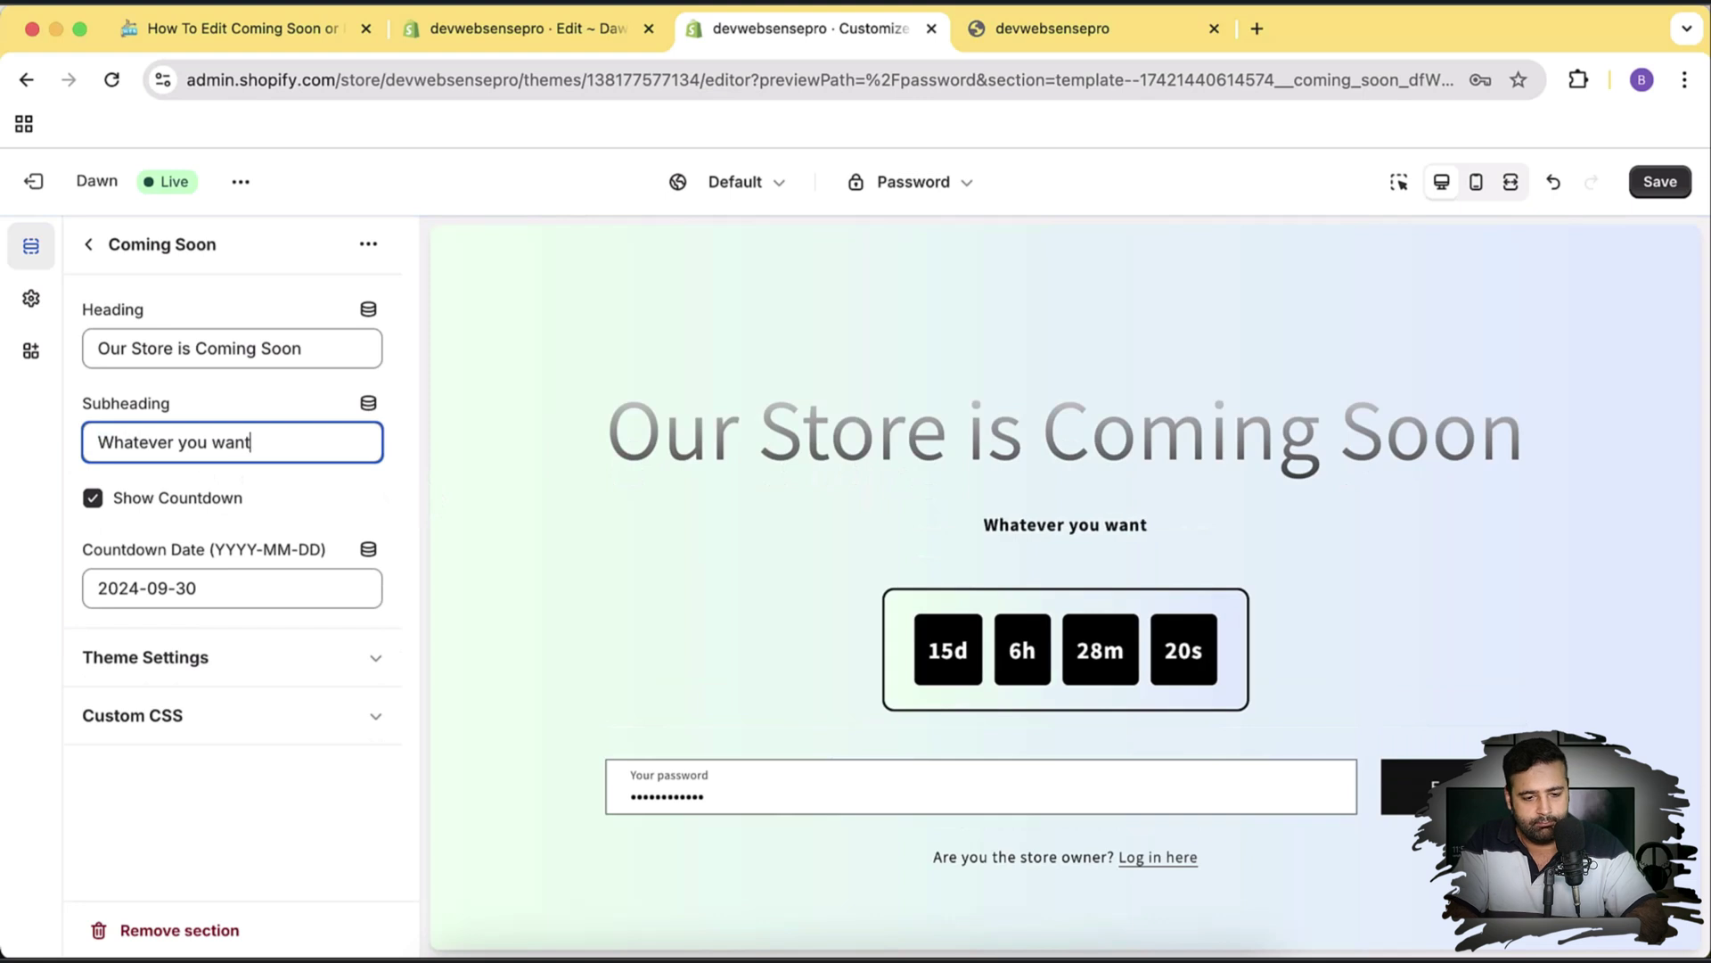
pyautogui.click(330, 349)
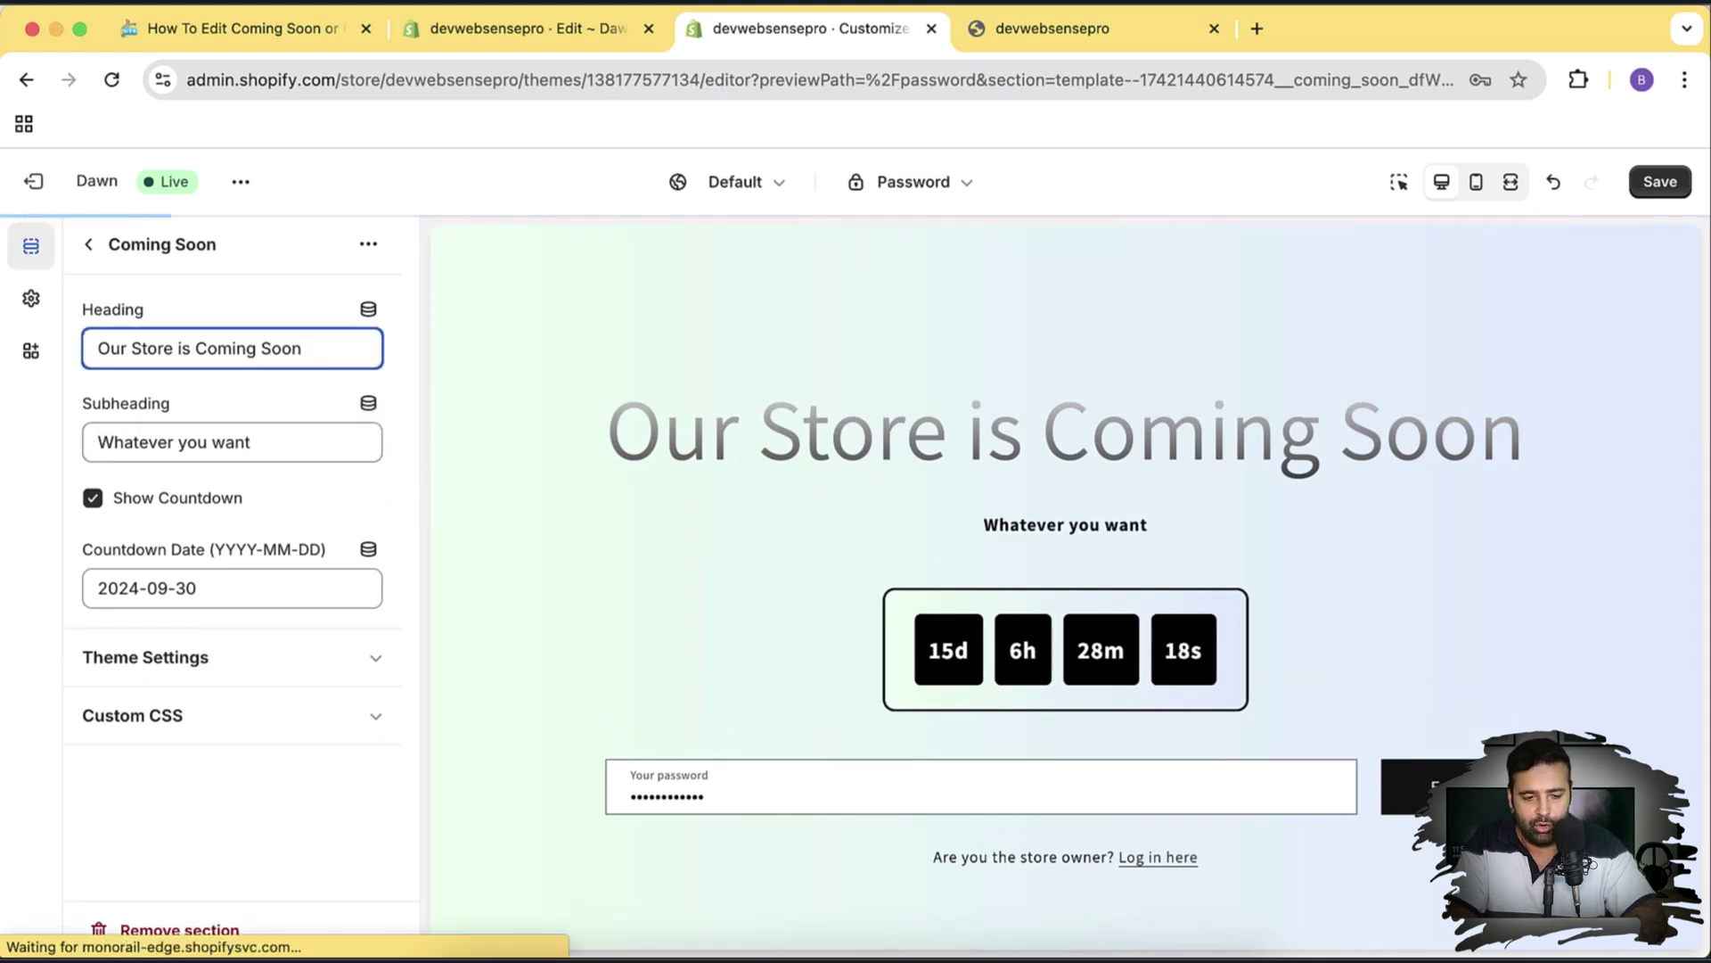